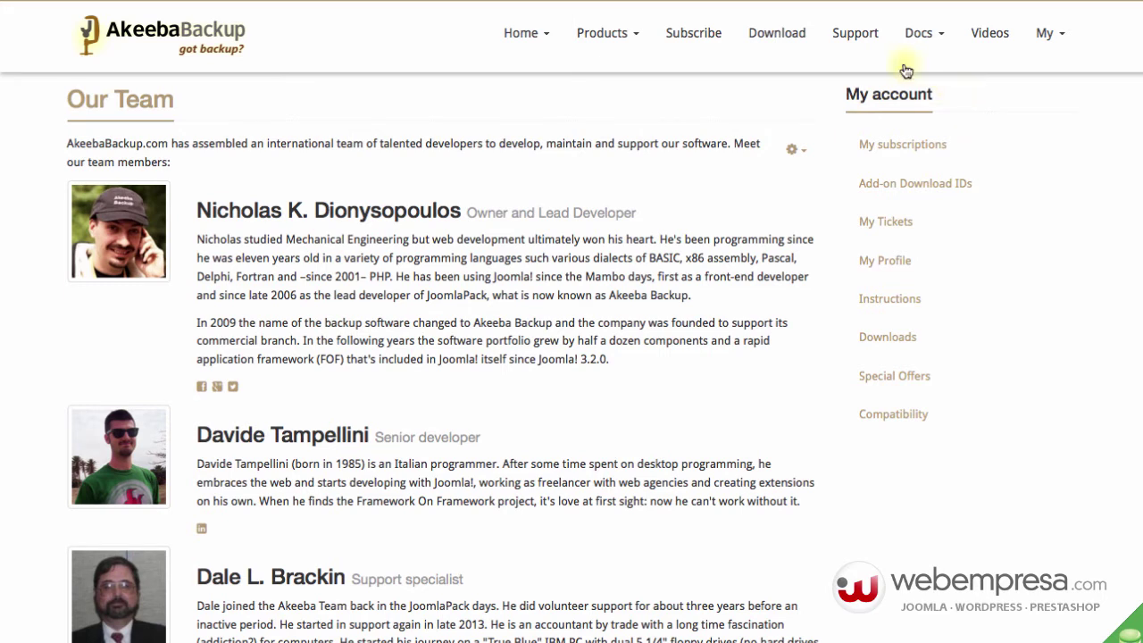
- Open the Akeeba latest-software download page and scroll to Akeeba Solo 1.0.b3
left_click(787, 43)
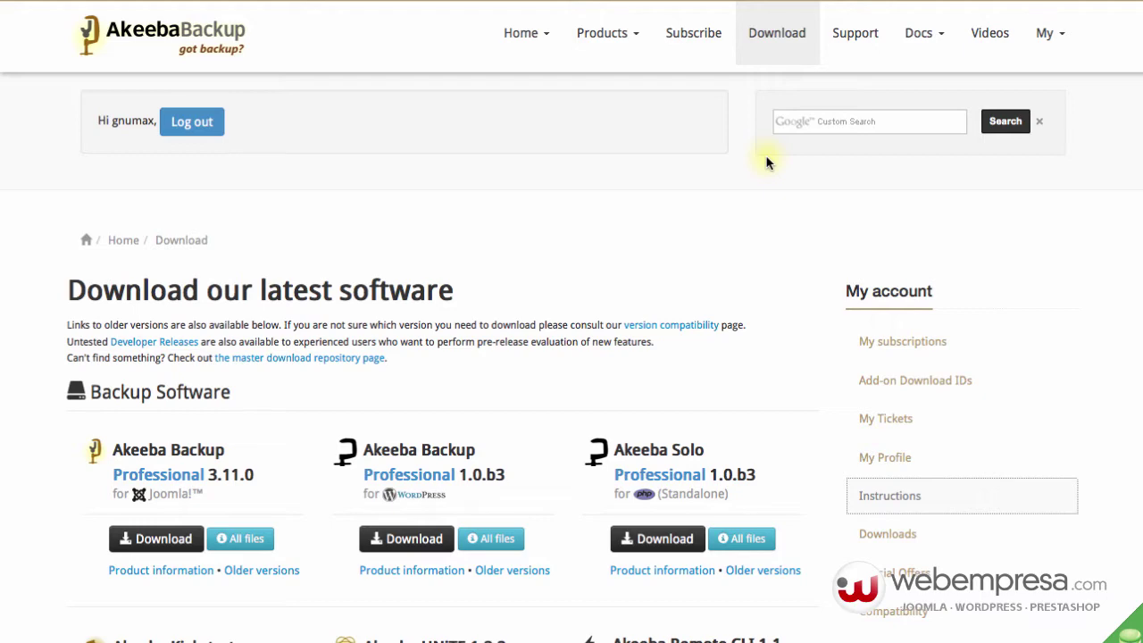
scroll(674, 279, "down", 1)
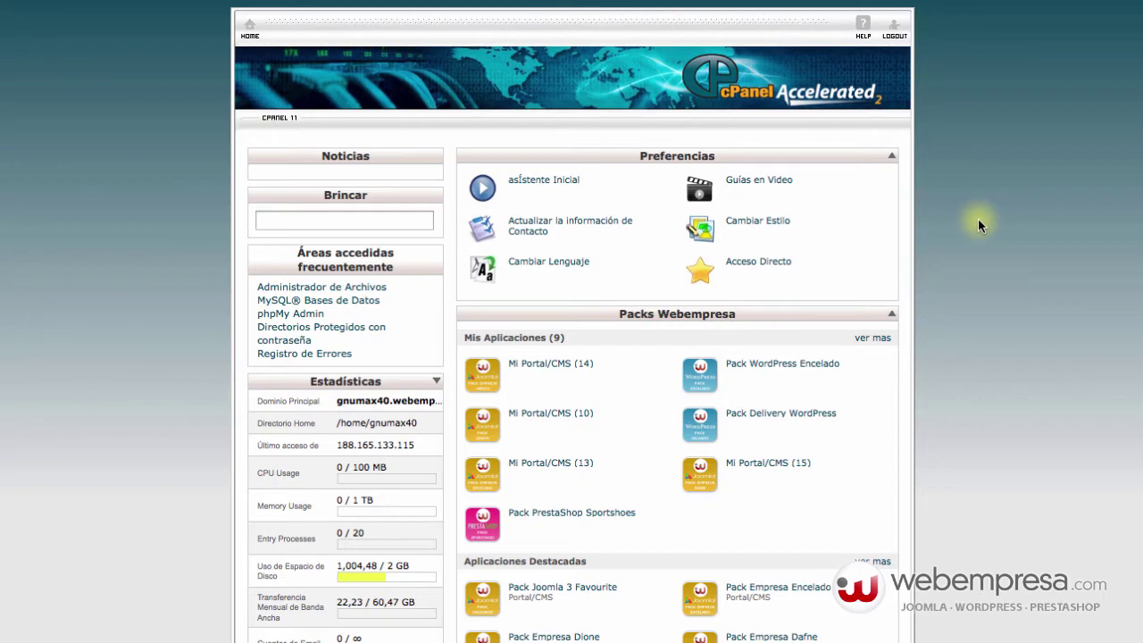
- Scroll the cPanel home page to find the PrestaShop installation under Packs Webempresa
scroll(956, 301, "down", 5)
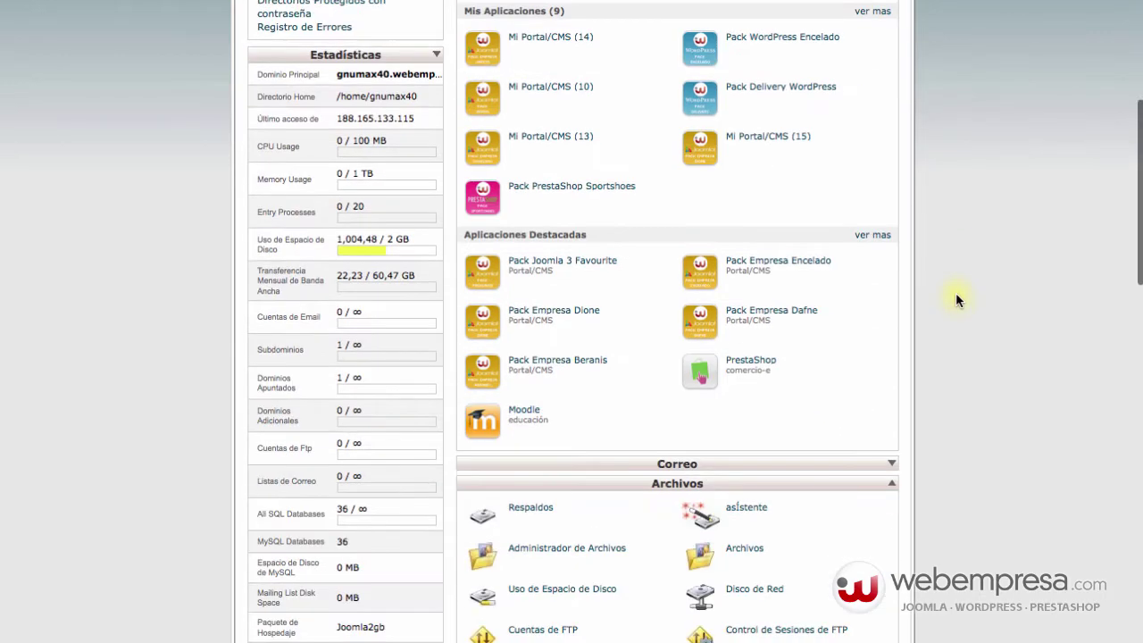
scroll(956, 292, "up", 4)
scroll(409, 256, "up", 2)
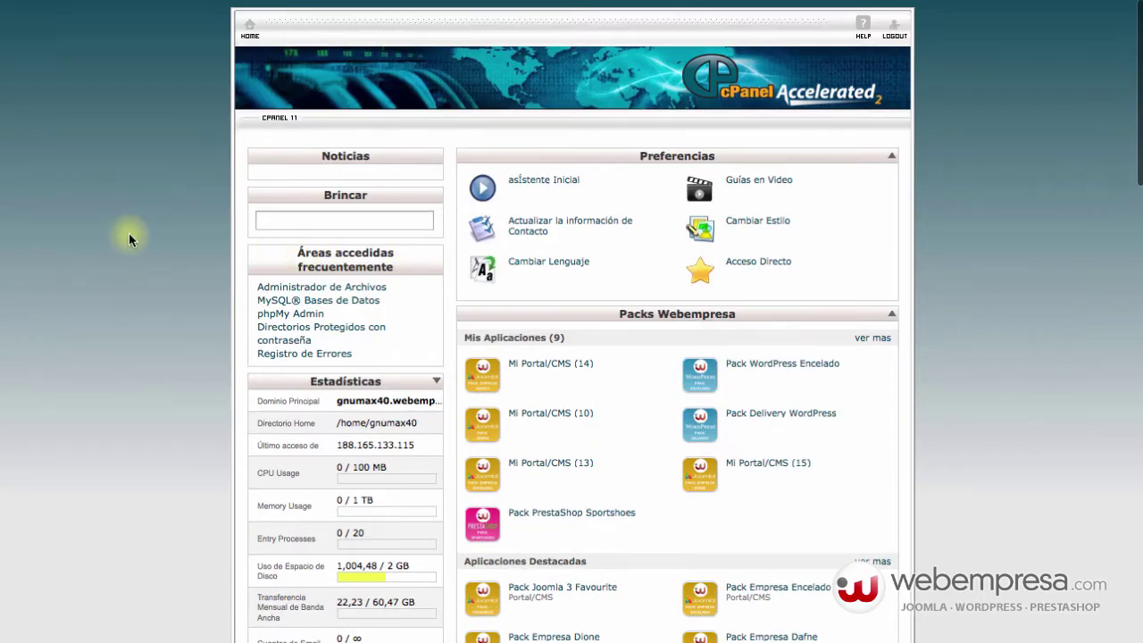
scroll(134, 240, "down", 3)
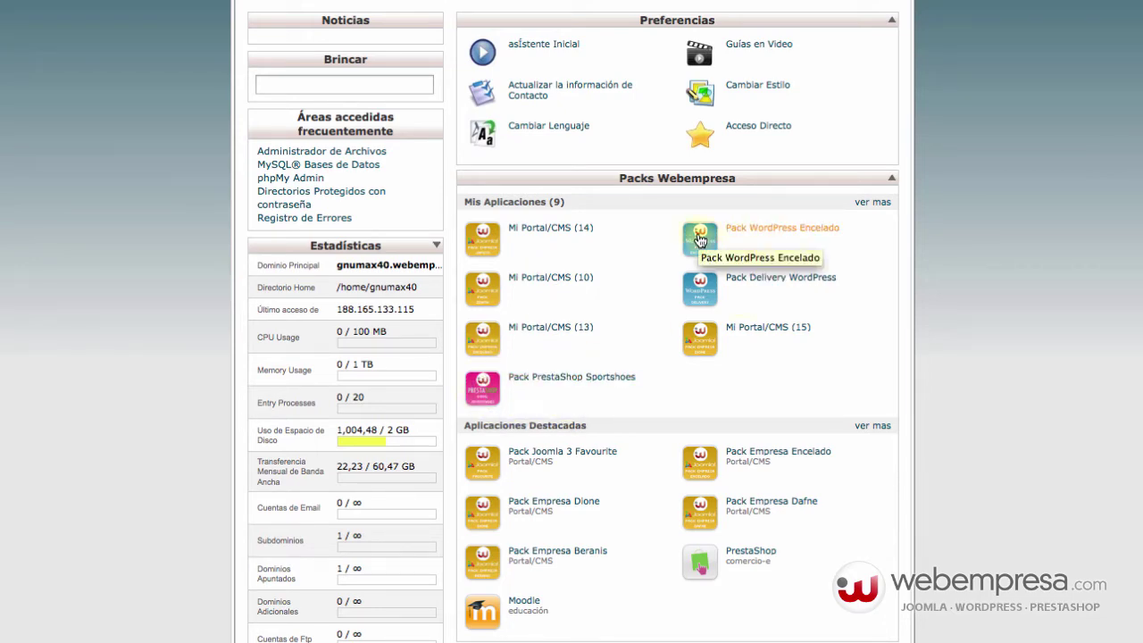
scroll(679, 375, "down", 15)
scroll(704, 407, "up", 12)
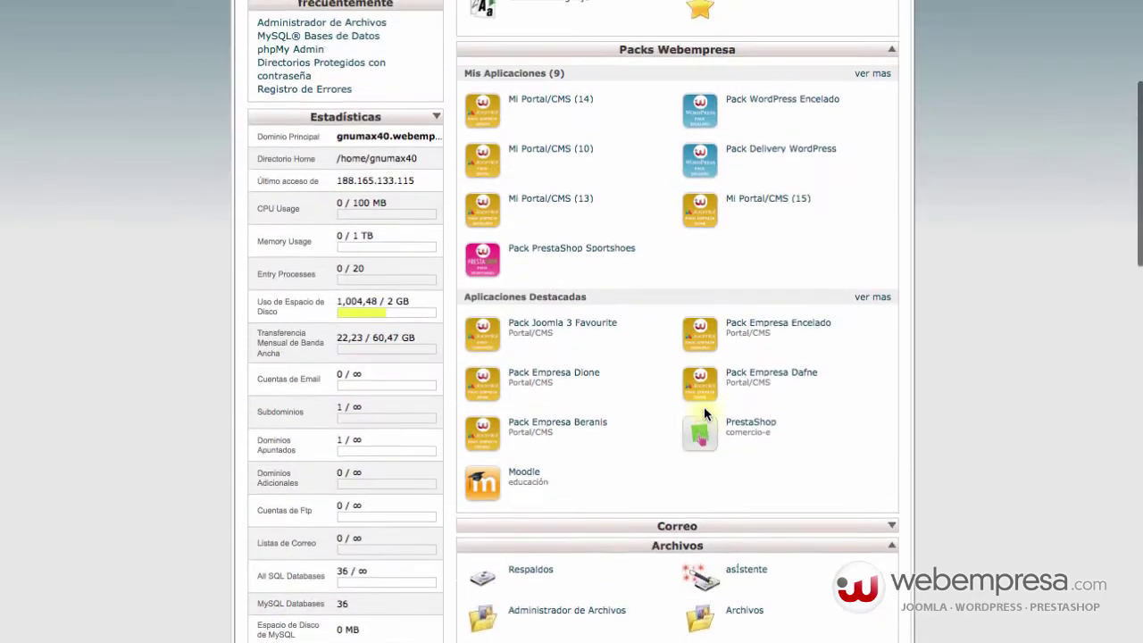
scroll(704, 407, "up", 3)
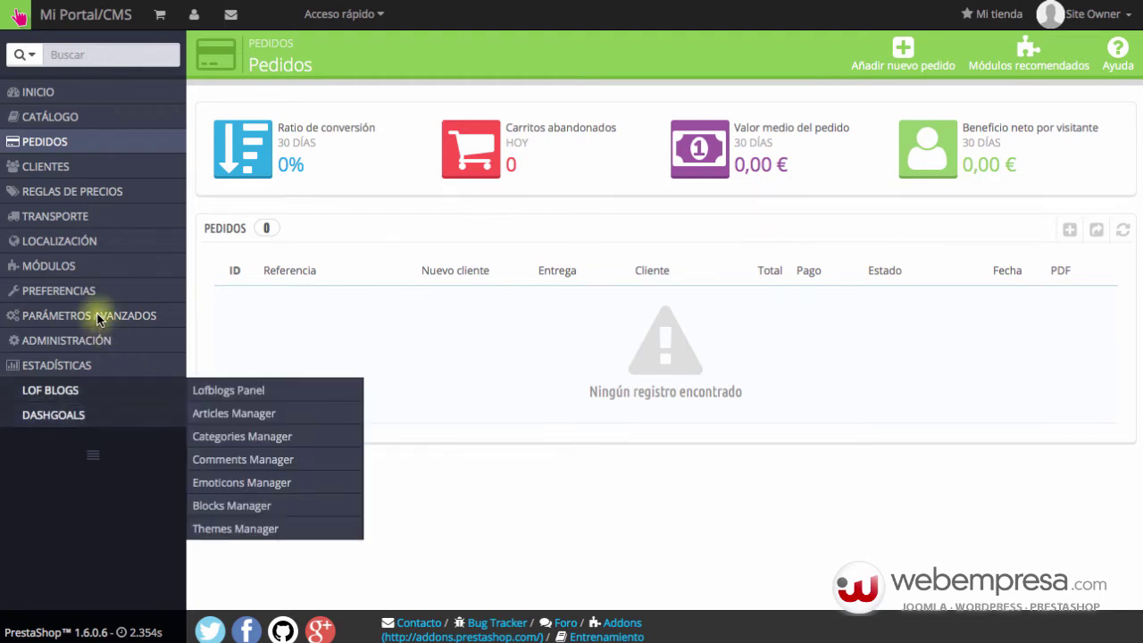
- Open PrestaShop's Parámetros avanzados > Copia de seguridad DB page and review its empty backup list
mouse_move(99, 317)
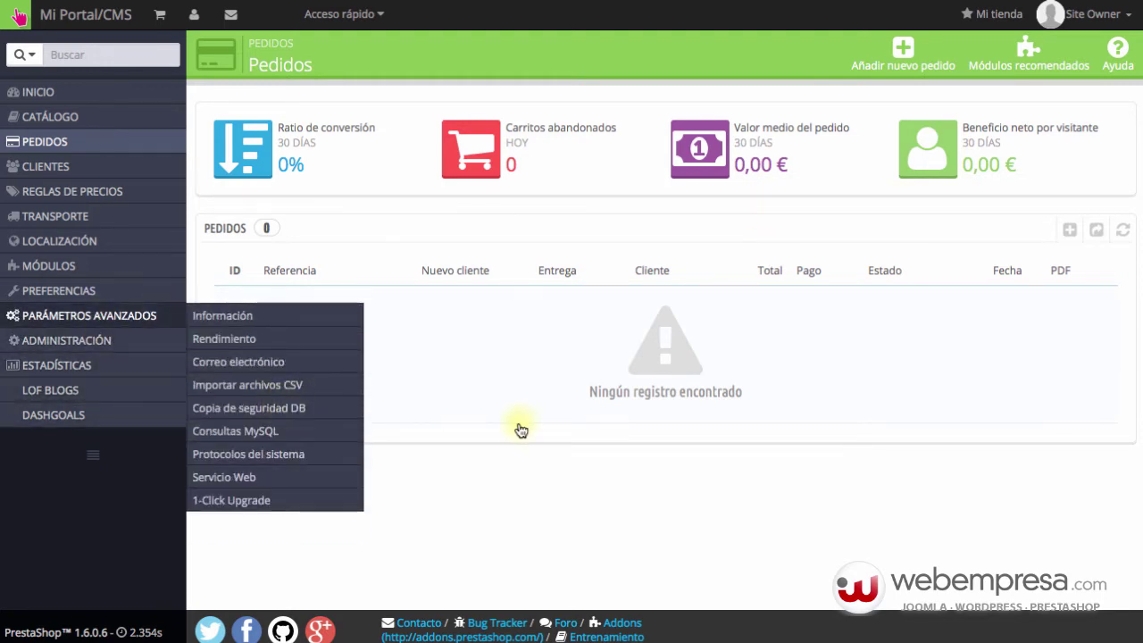
left_click(281, 409)
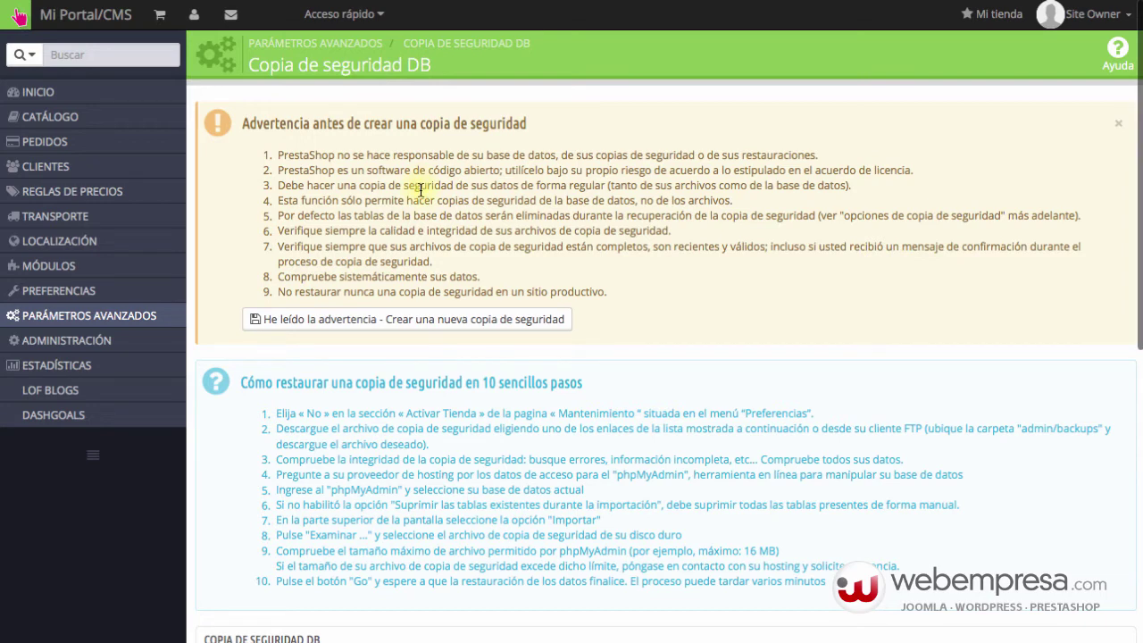
scroll(422, 363, "down", 5)
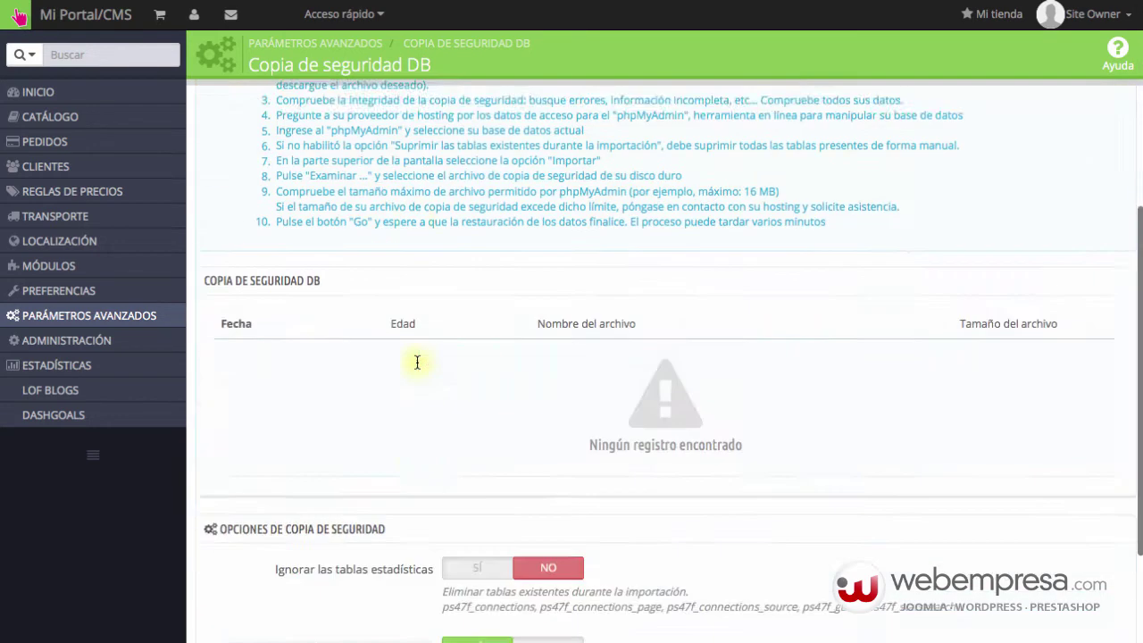
scroll(442, 376, "up", 2)
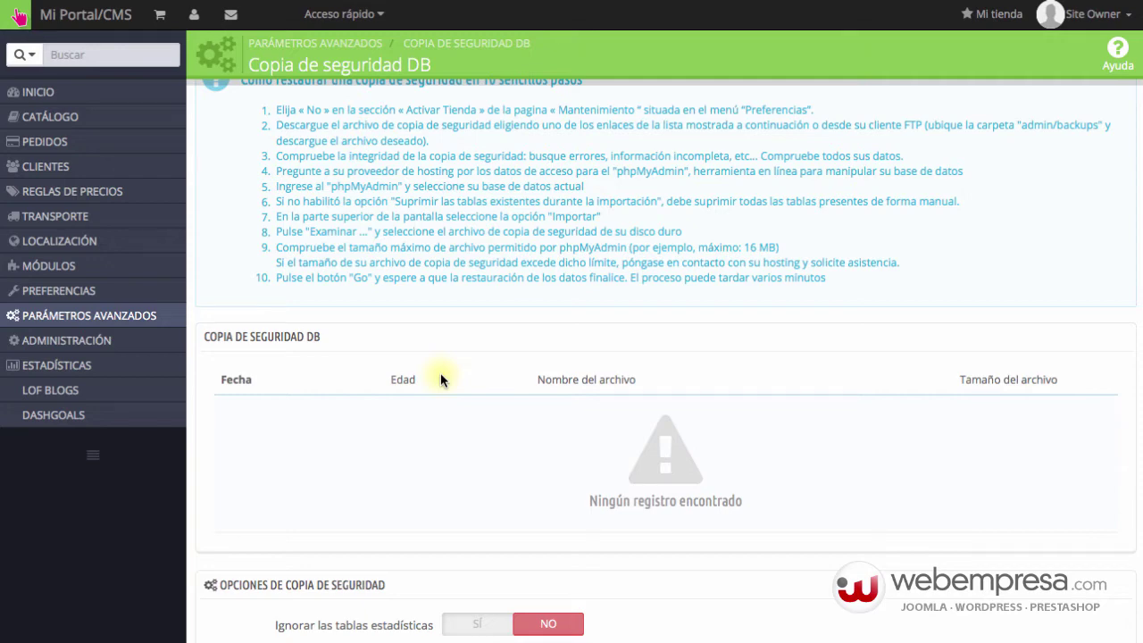
scroll(666, 357, "up", 2)
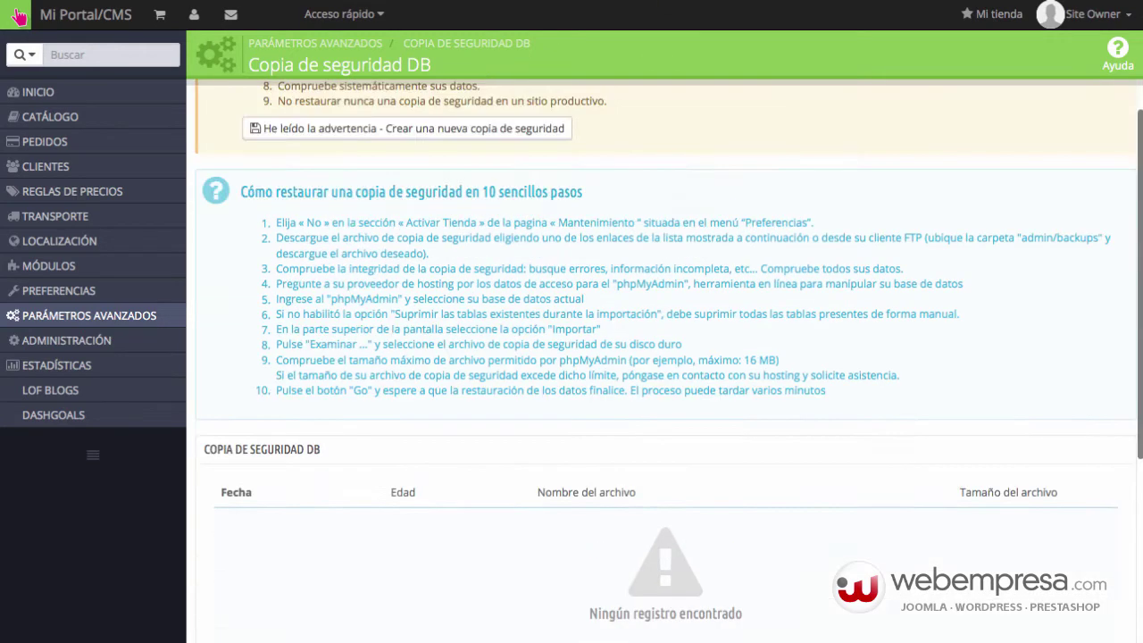
scroll(666, 357, "up", 3)
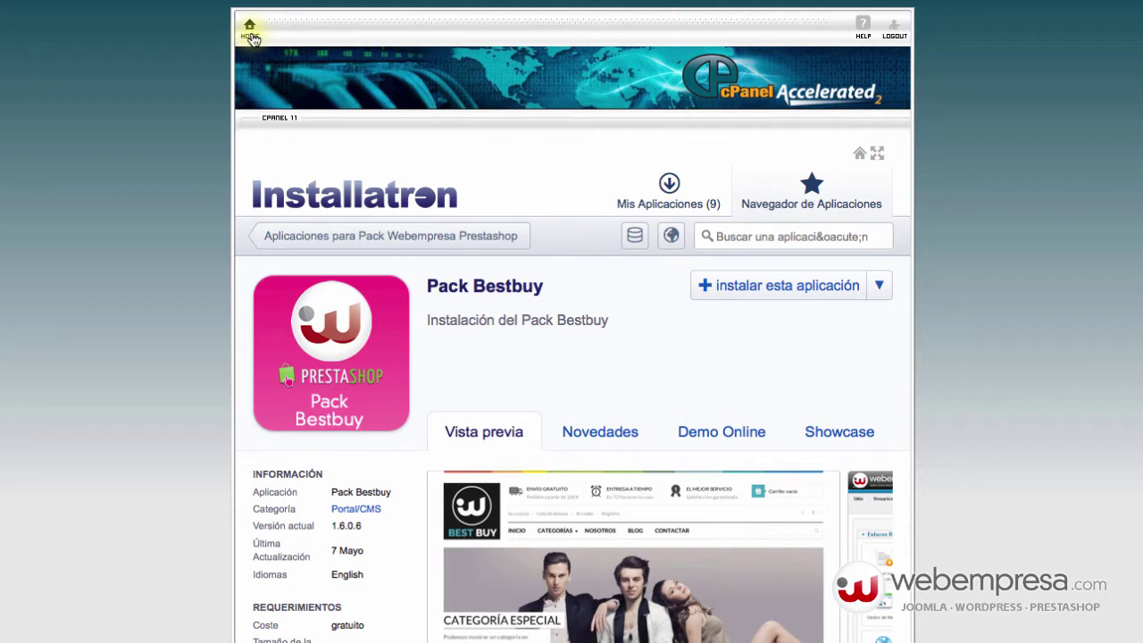
- Return to the cPanel home page and launch Administrador de Archivos from the Archivos section
left_click(252, 39)
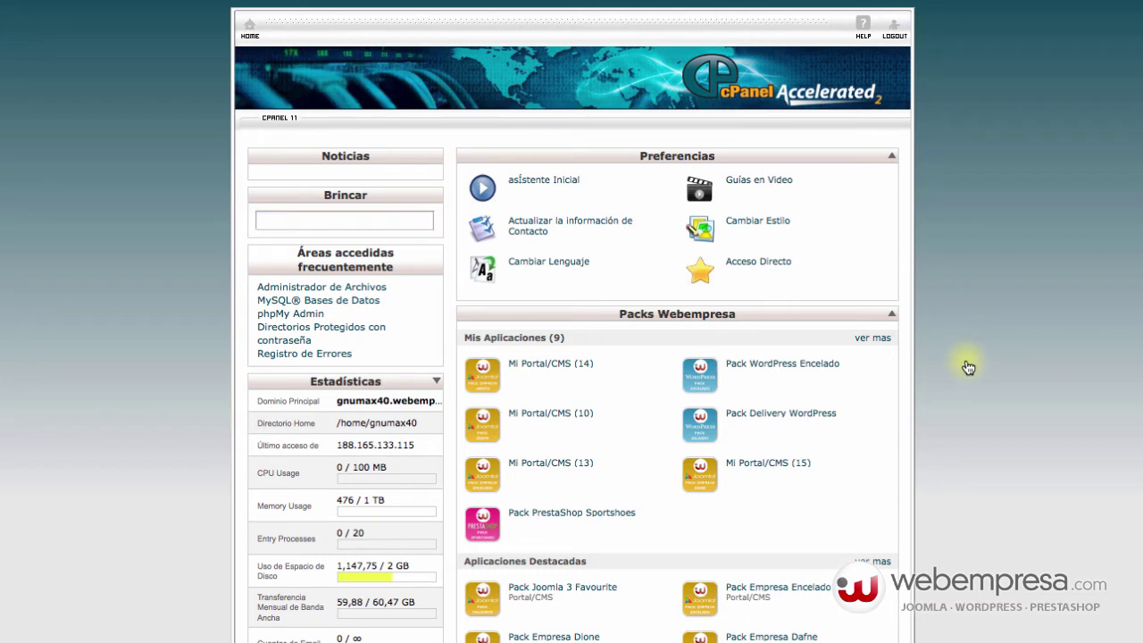
scroll(969, 367, "down", 3)
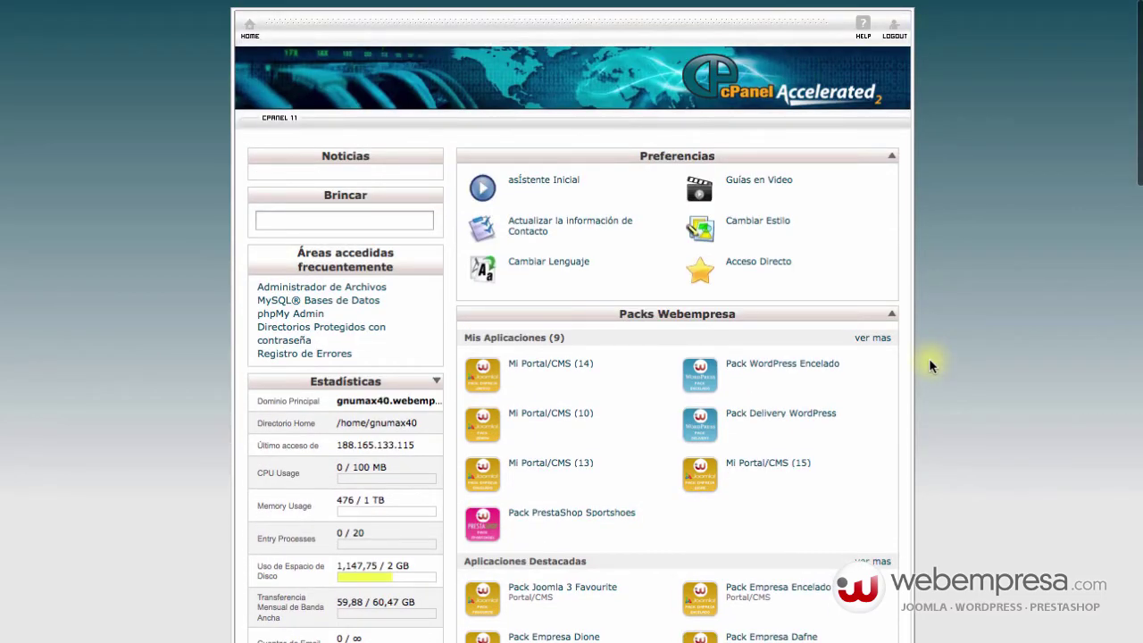
scroll(929, 359, "down", 4)
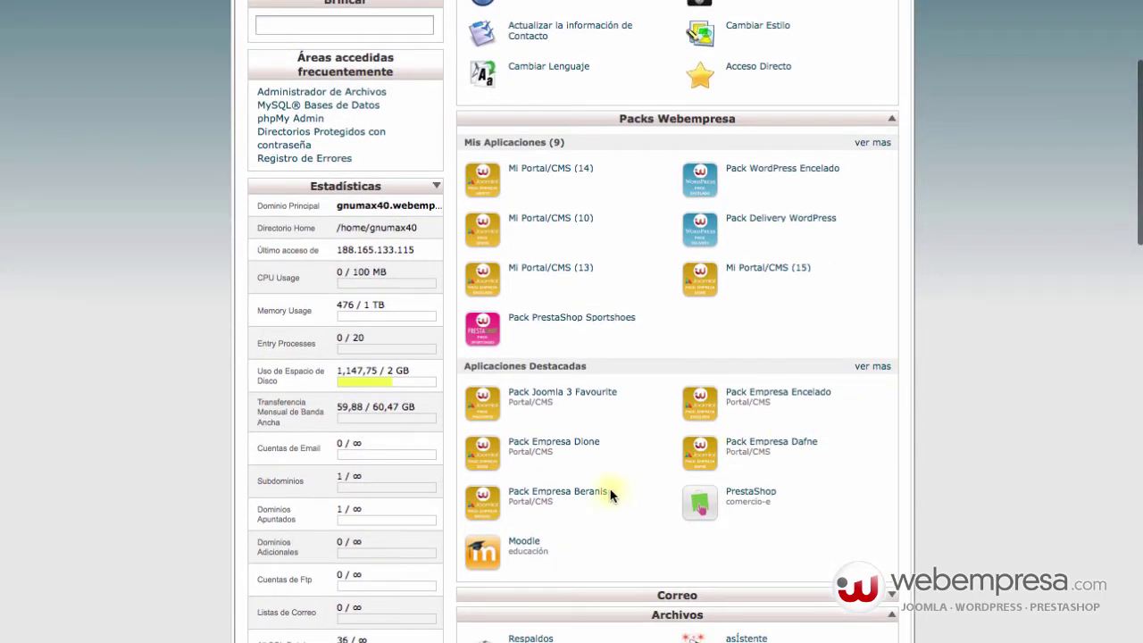
scroll(612, 495, "down", 4)
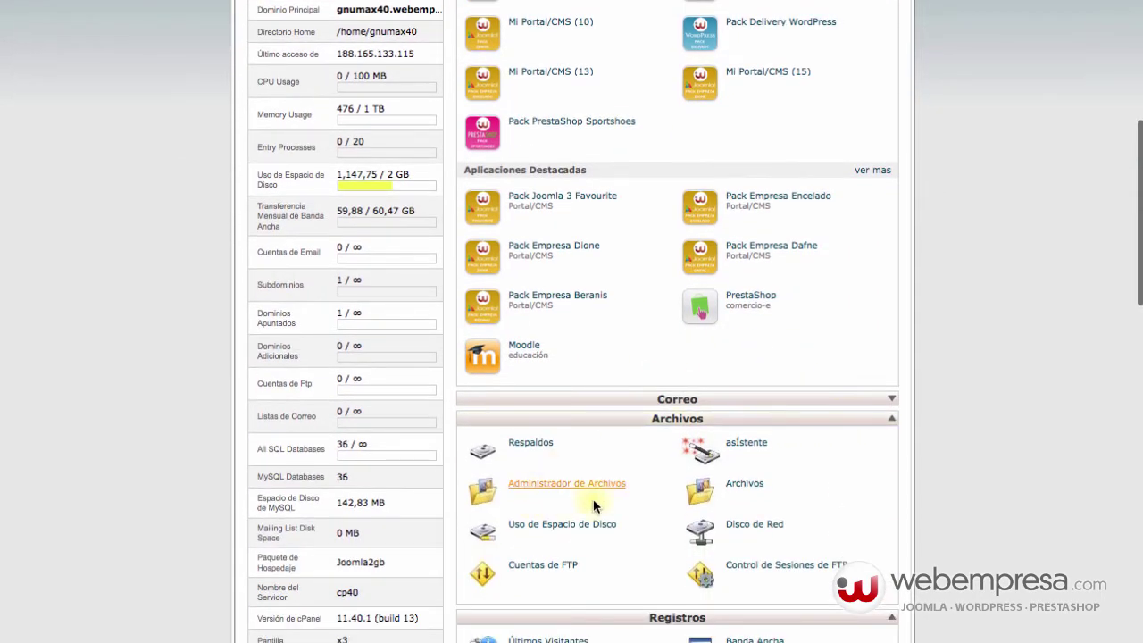
left_click(577, 497)
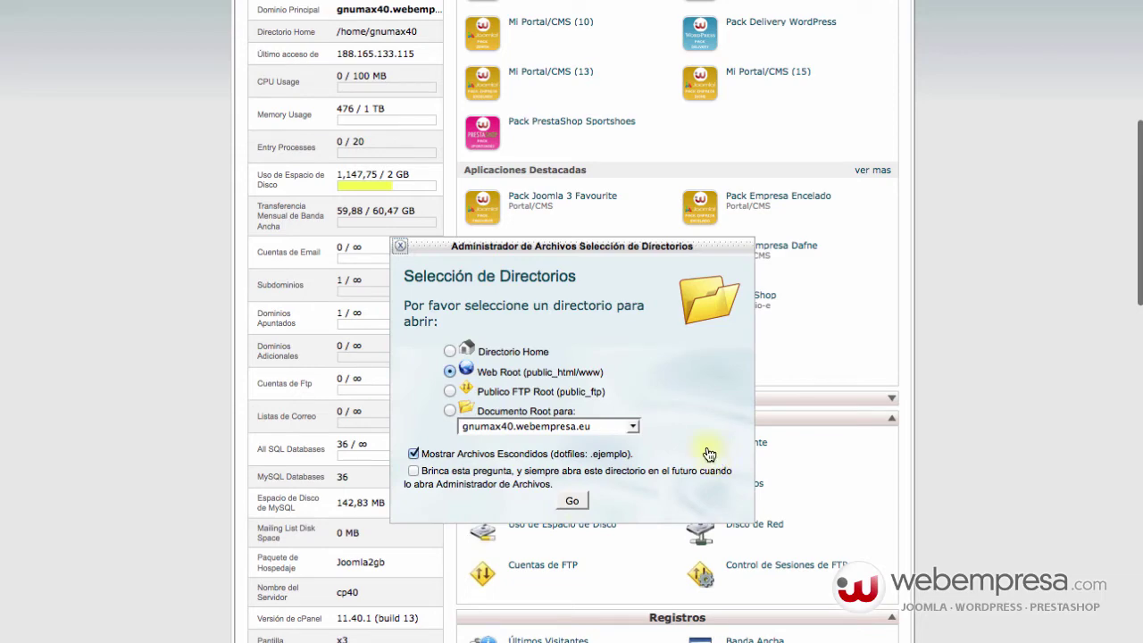
- Open the public_html web root in File Manager and select the wpdelivery folder row
key("Return")
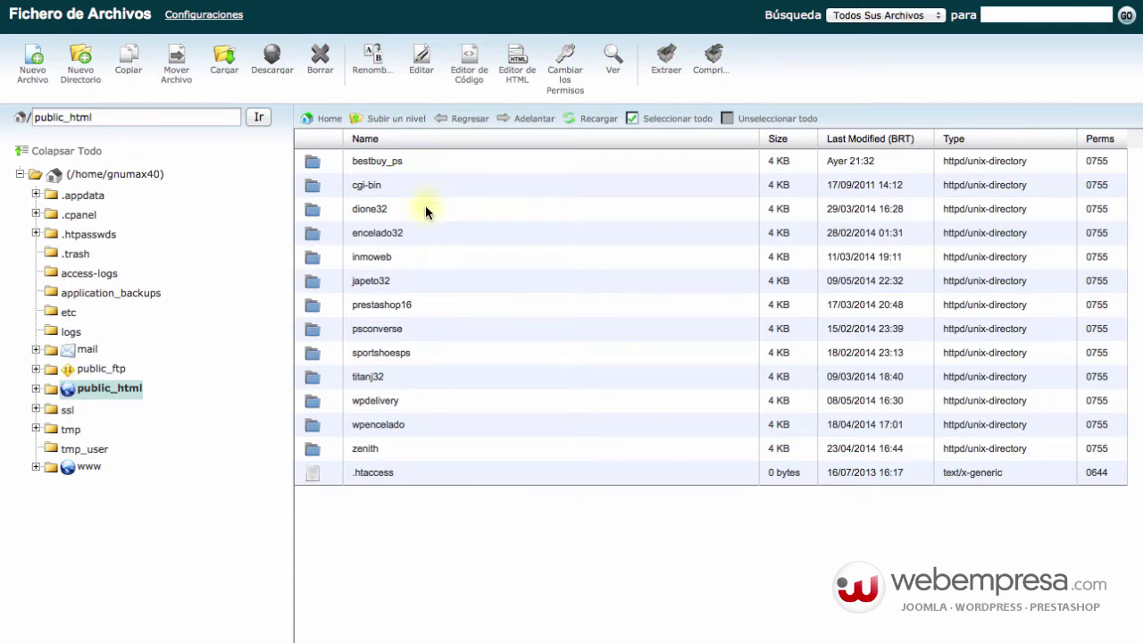
left_click(425, 425)
left_click(425, 401)
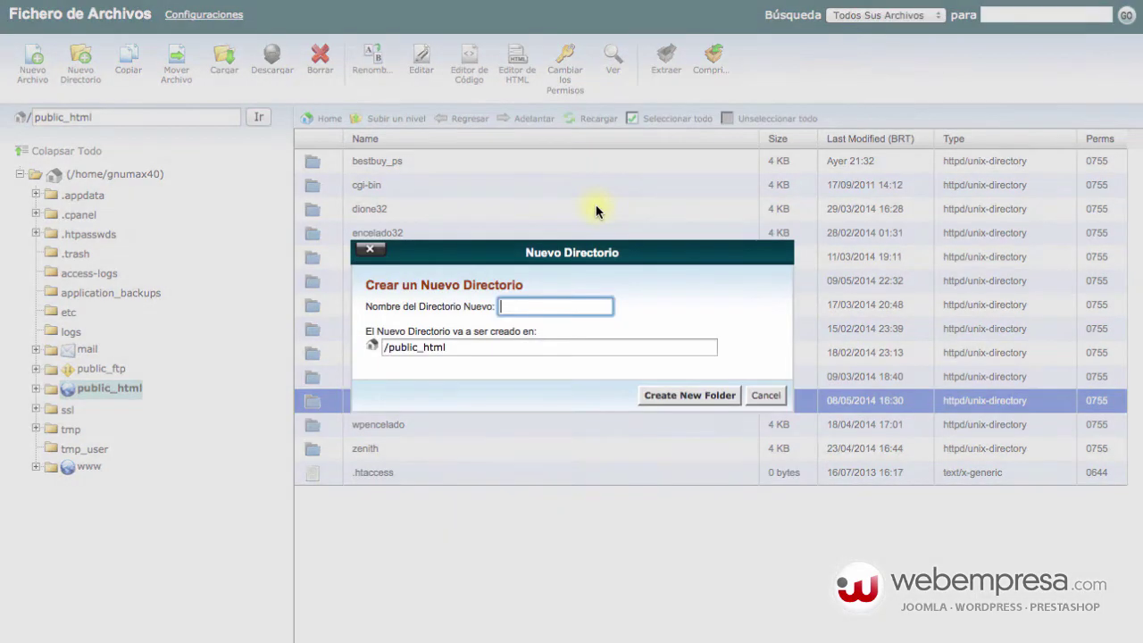
- Create a new folder named 'solo' inside public_html
type("solo")
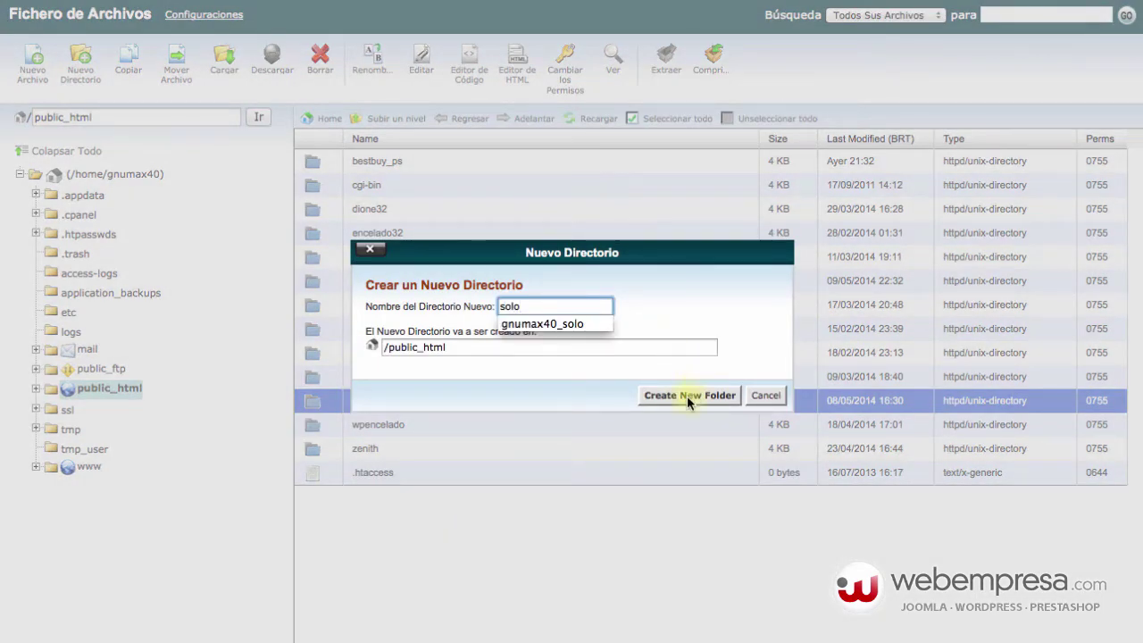
left_click(690, 395)
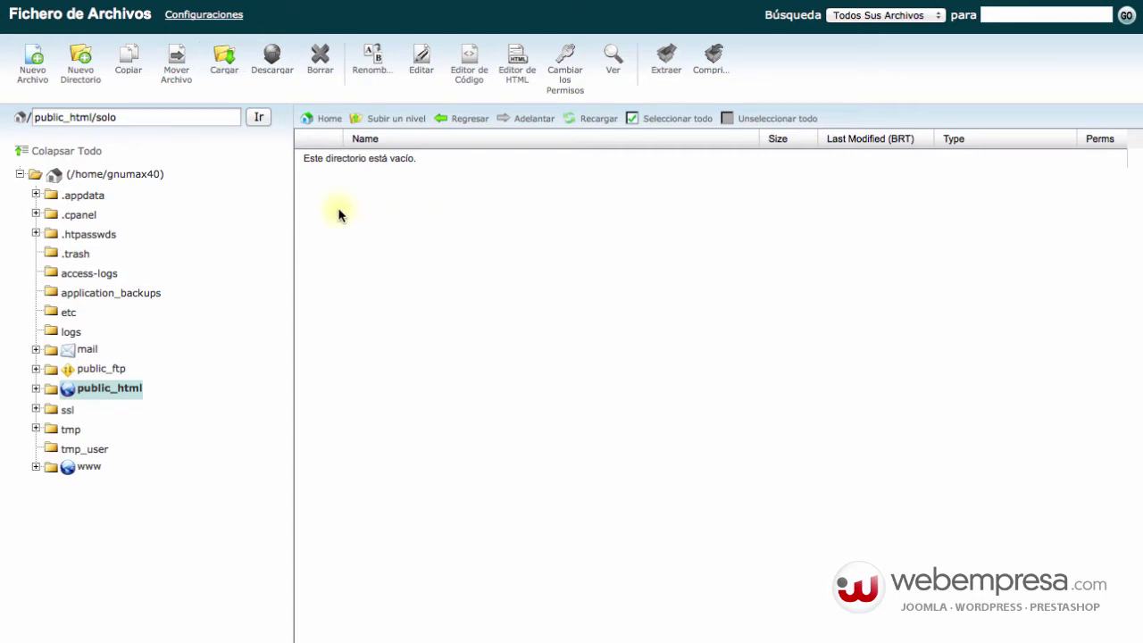
- Upload akeeba_solo-revF2FE781.zip (4,09 MB) into the solo folder and return to its listing
left_click(223, 56)
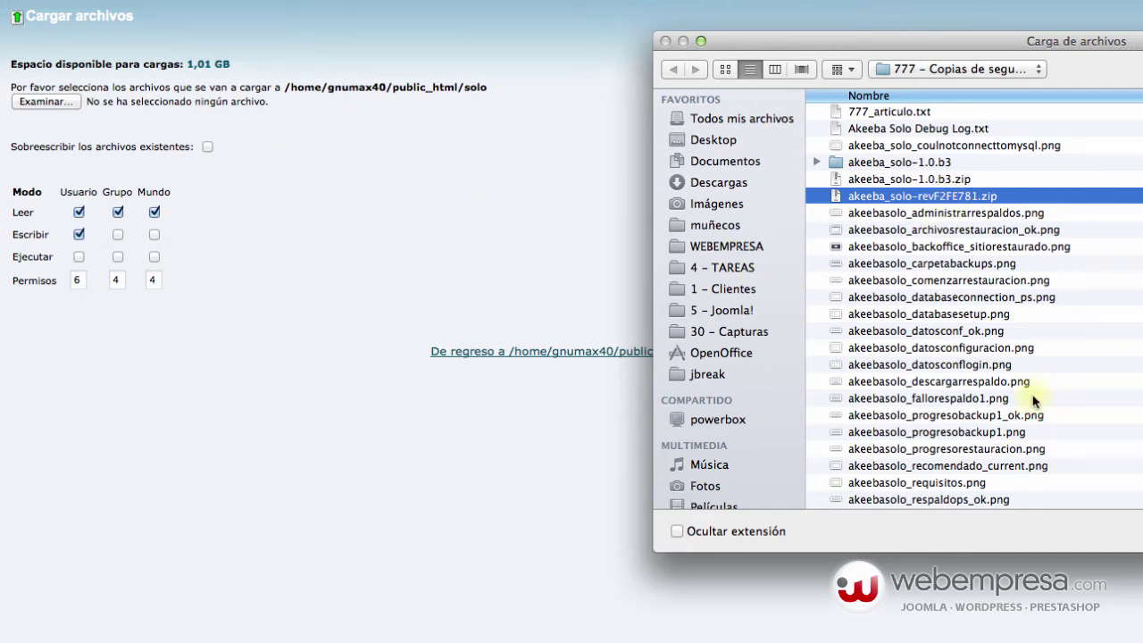
left_click(1061, 540)
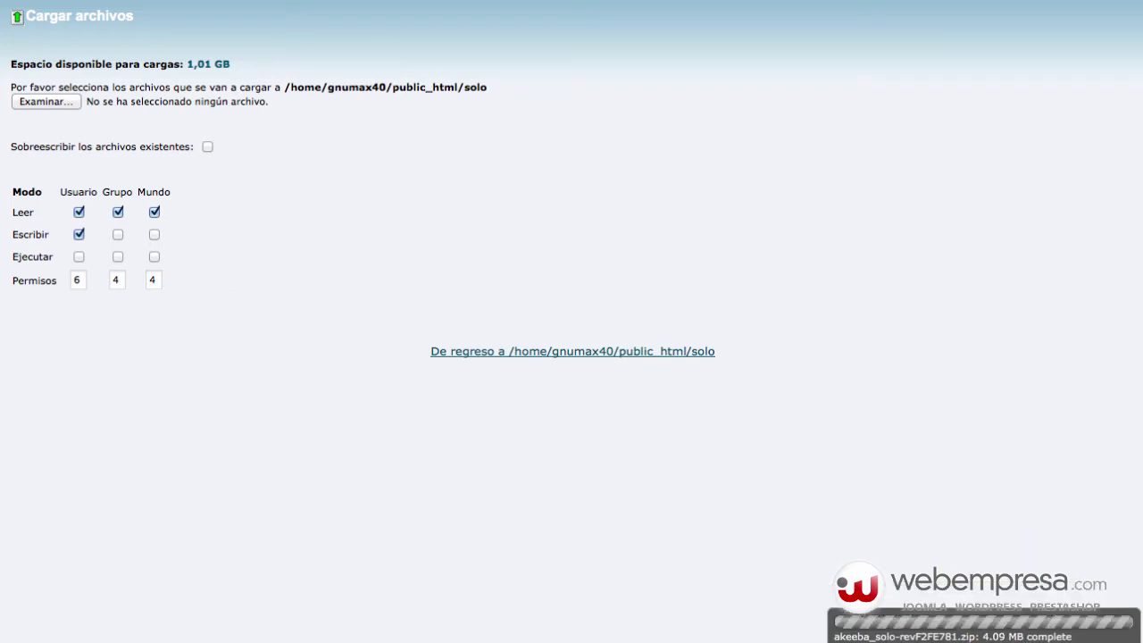
key("super+w")
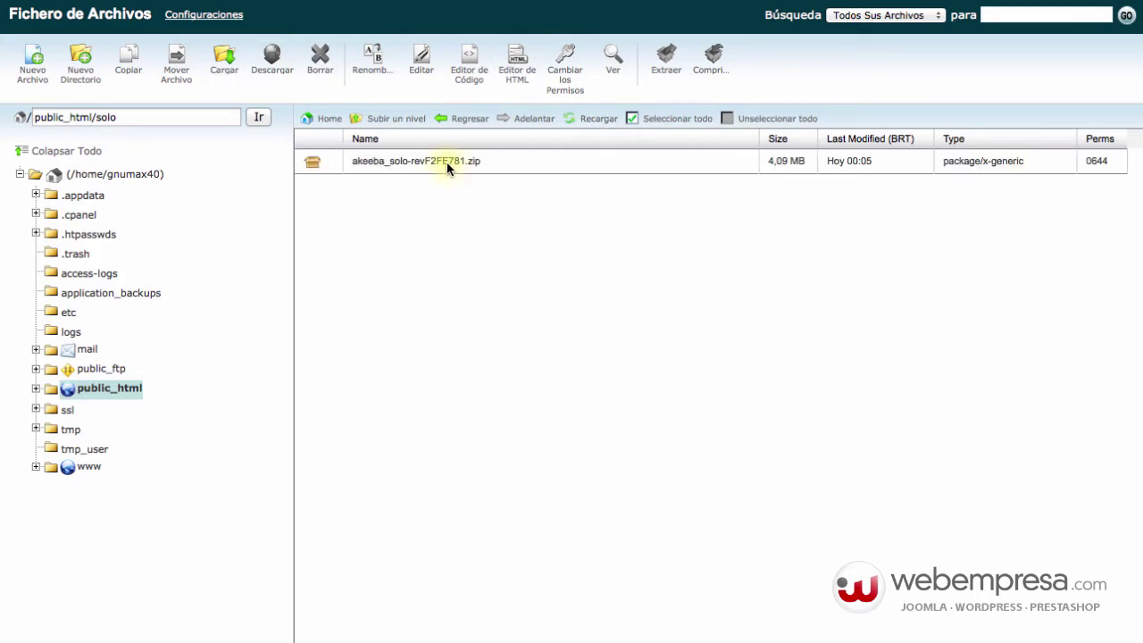
- Extract akeeba_solo-revF2FE781.zip into solo, delete the zip, and go up to public_html
left_click(679, 163)
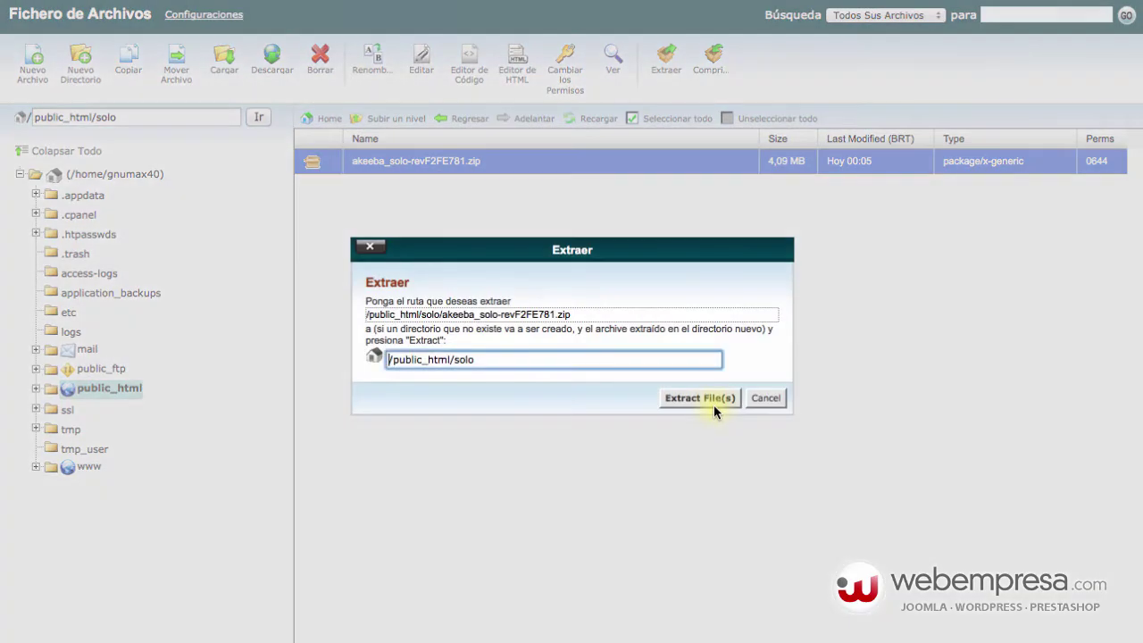
left_click(714, 405)
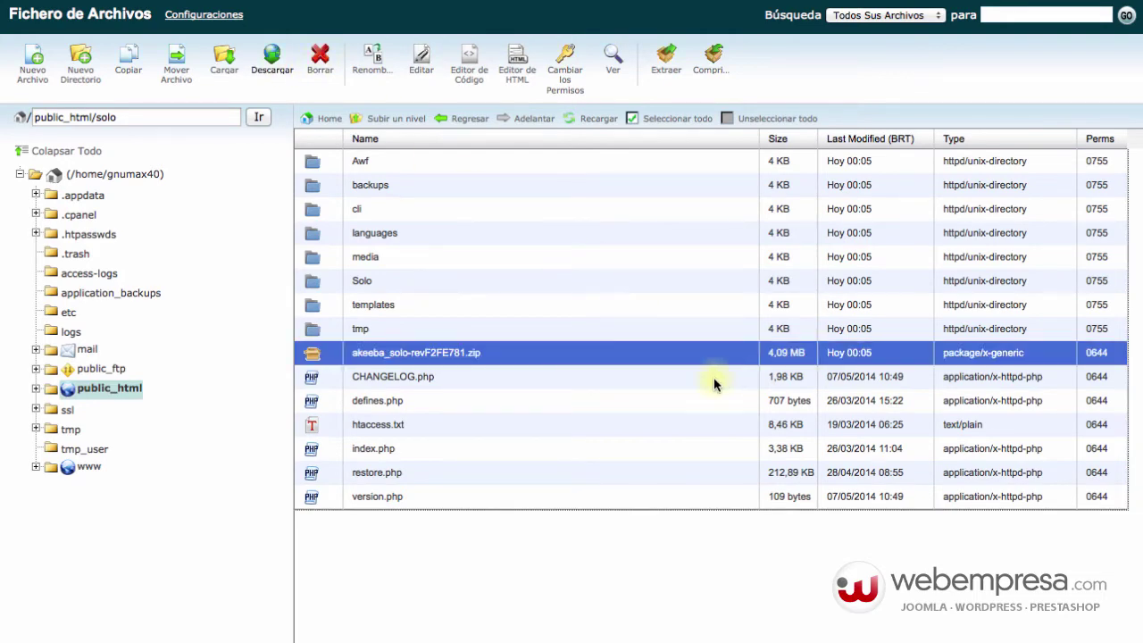
left_click(320, 60)
left_click(713, 377)
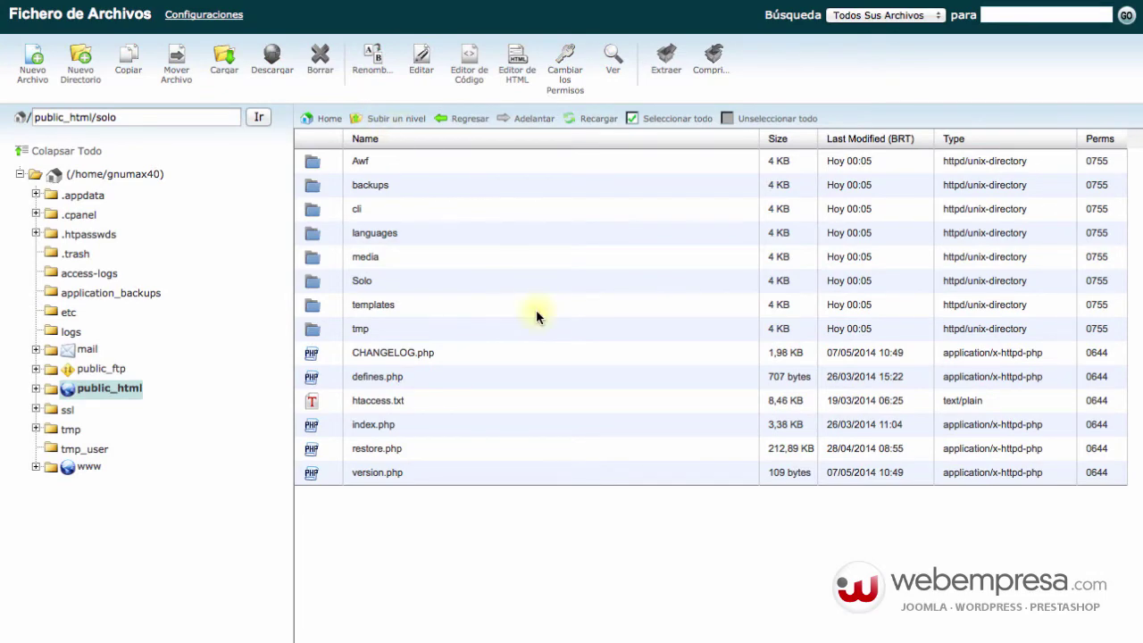
left_click(393, 118)
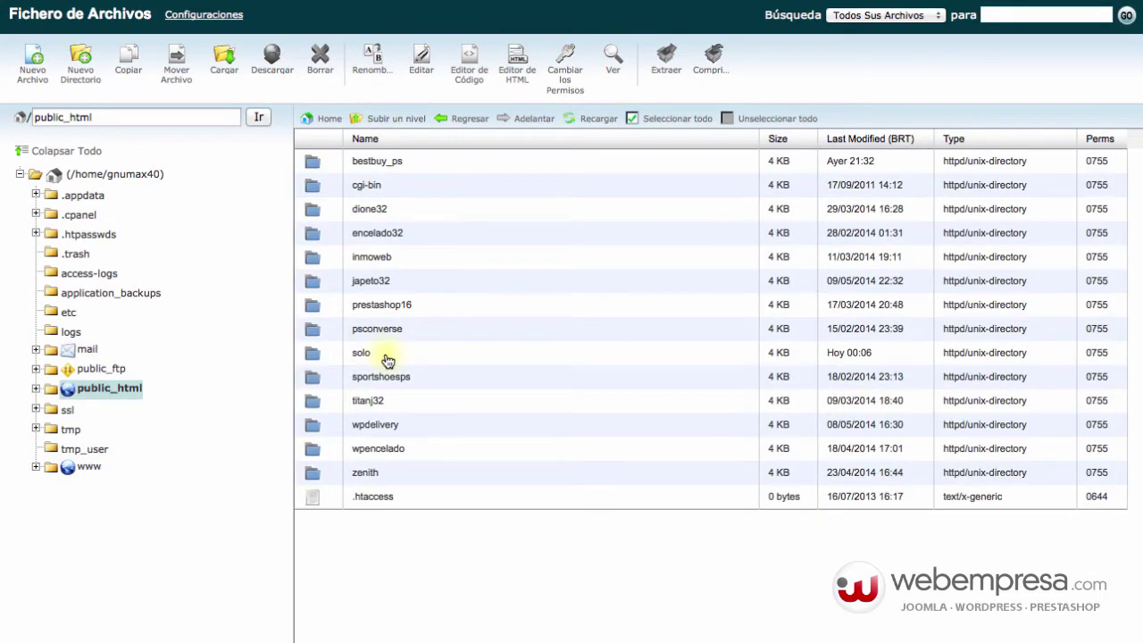
- Open the solo folder to list the extracted Akeeba Solo files like restore.php
left_click(384, 356)
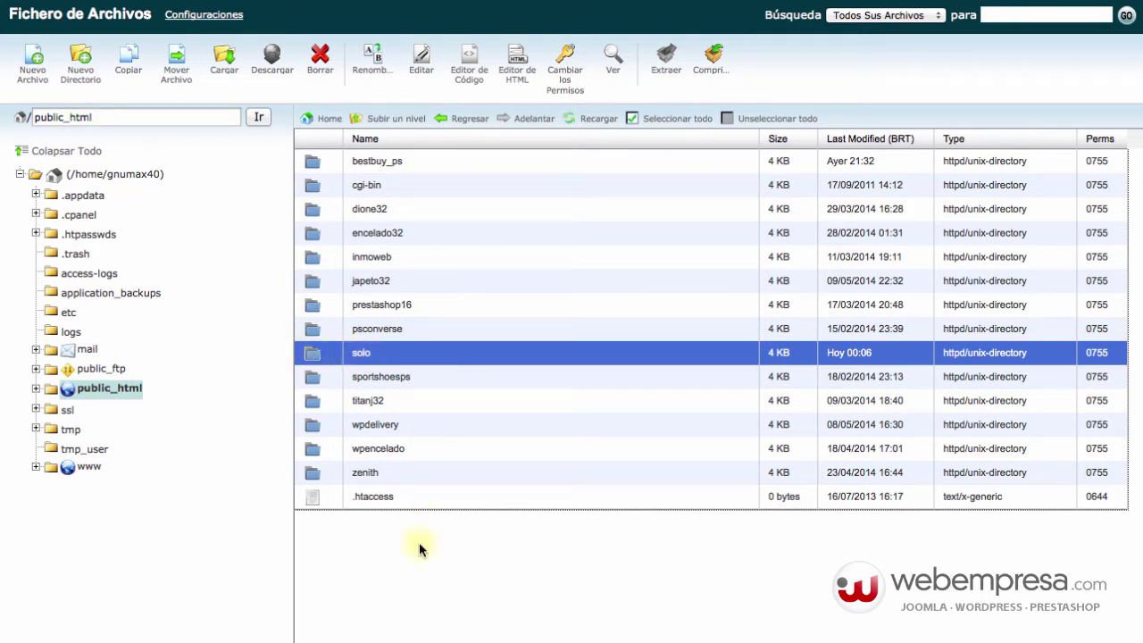
double_click(391, 358)
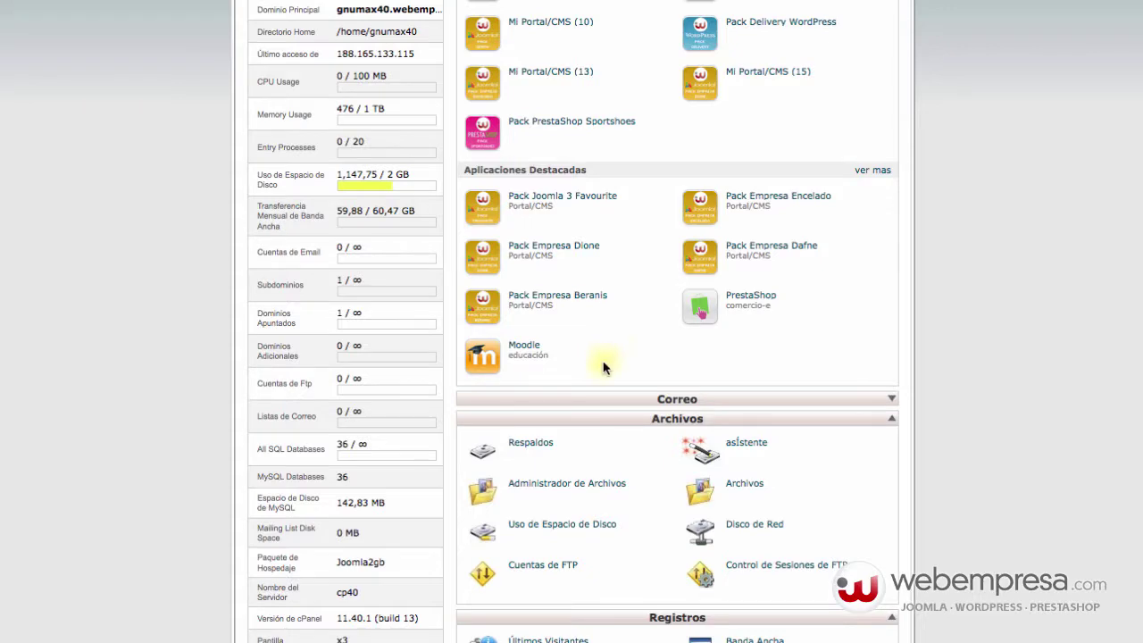
- Create a new MySQL database named 'solo' under the account's prefix via MySQL Bases de Datos
scroll(598, 352, "down", 10)
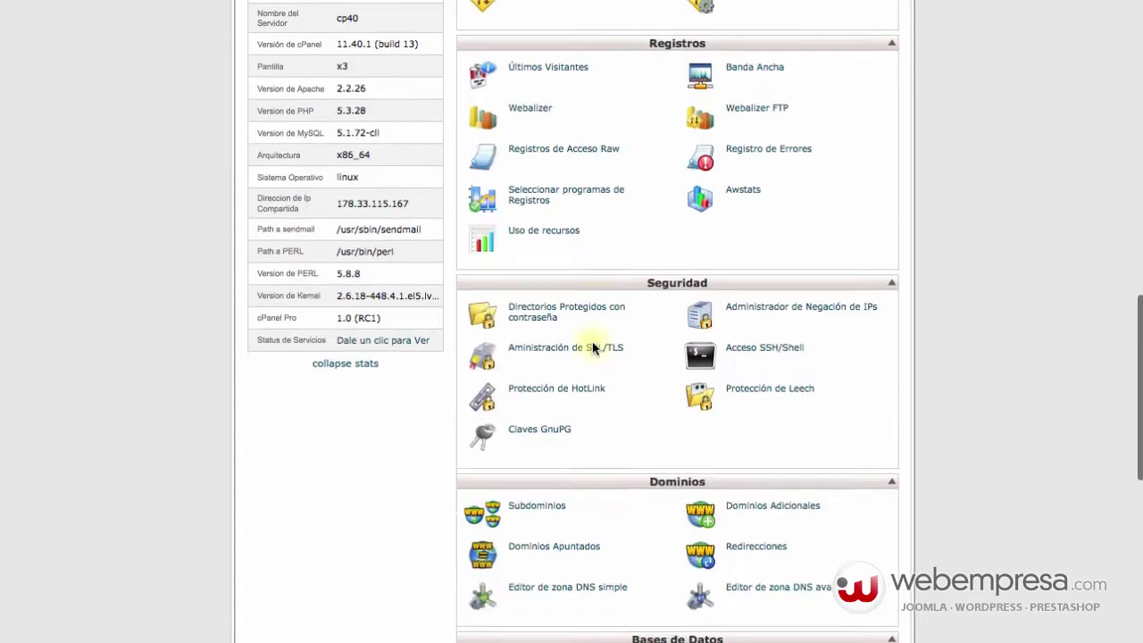
scroll(586, 341, "down", 3)
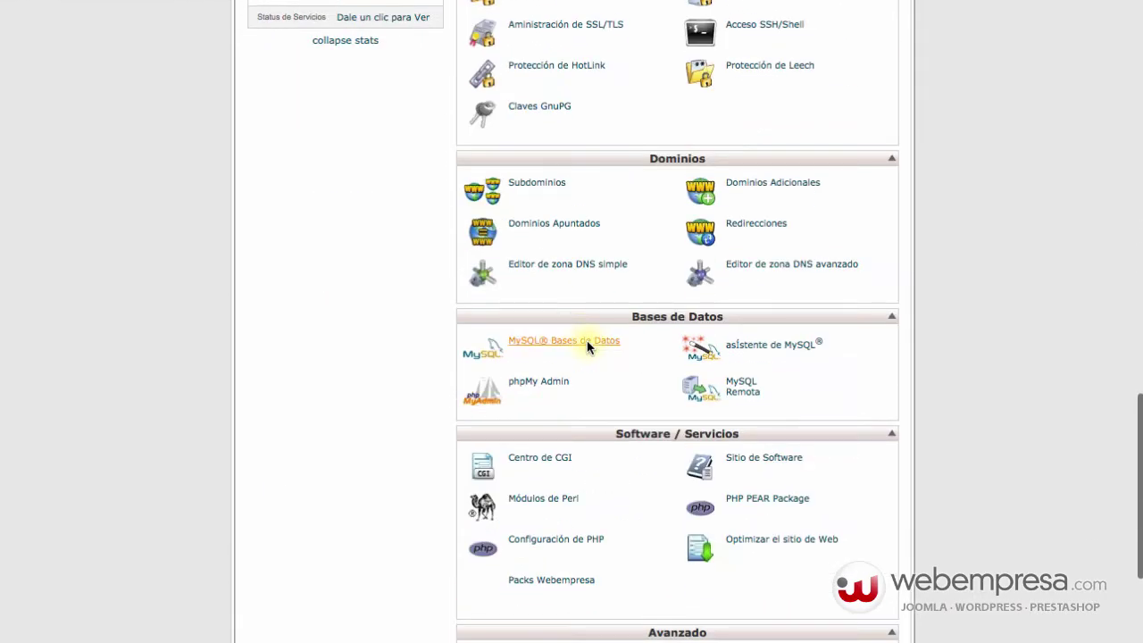
left_click(571, 343)
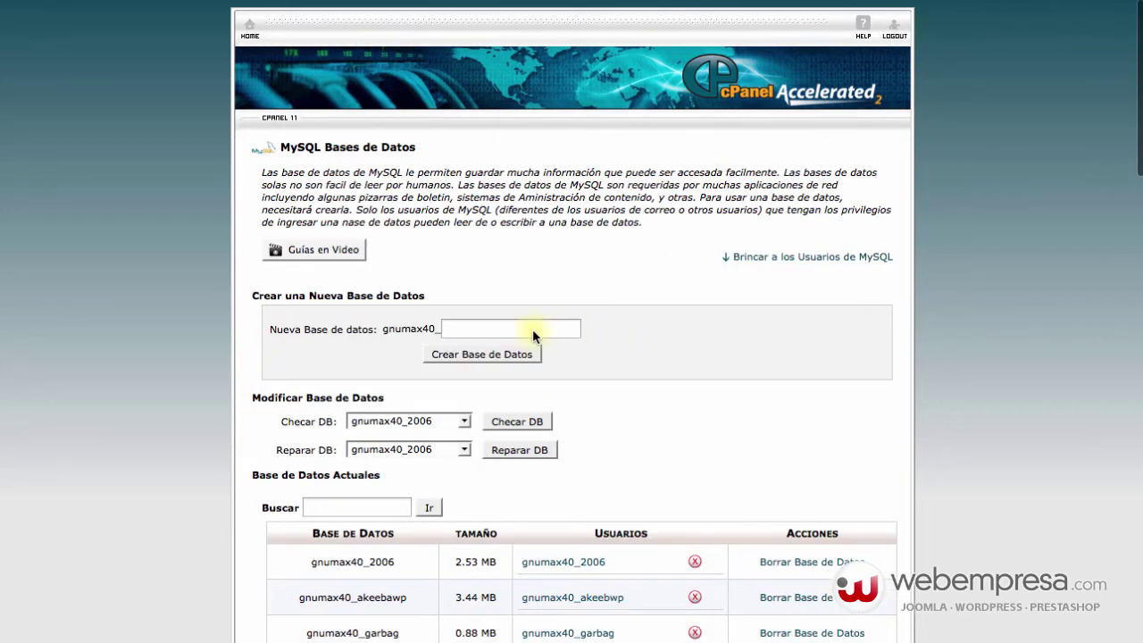
left_click(533, 333)
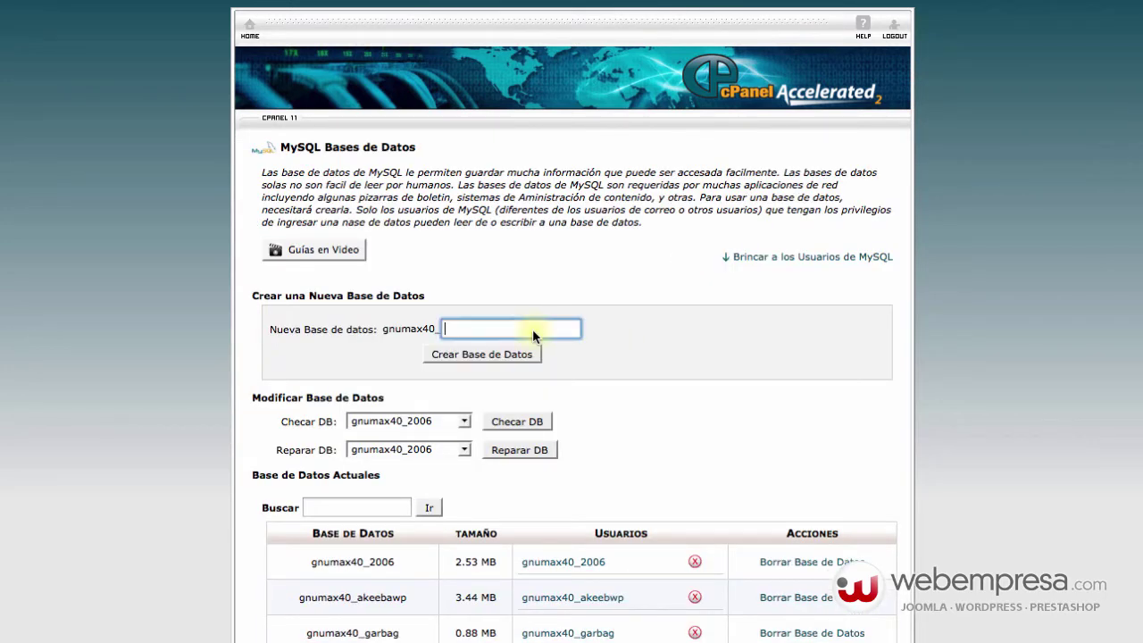
type("solo")
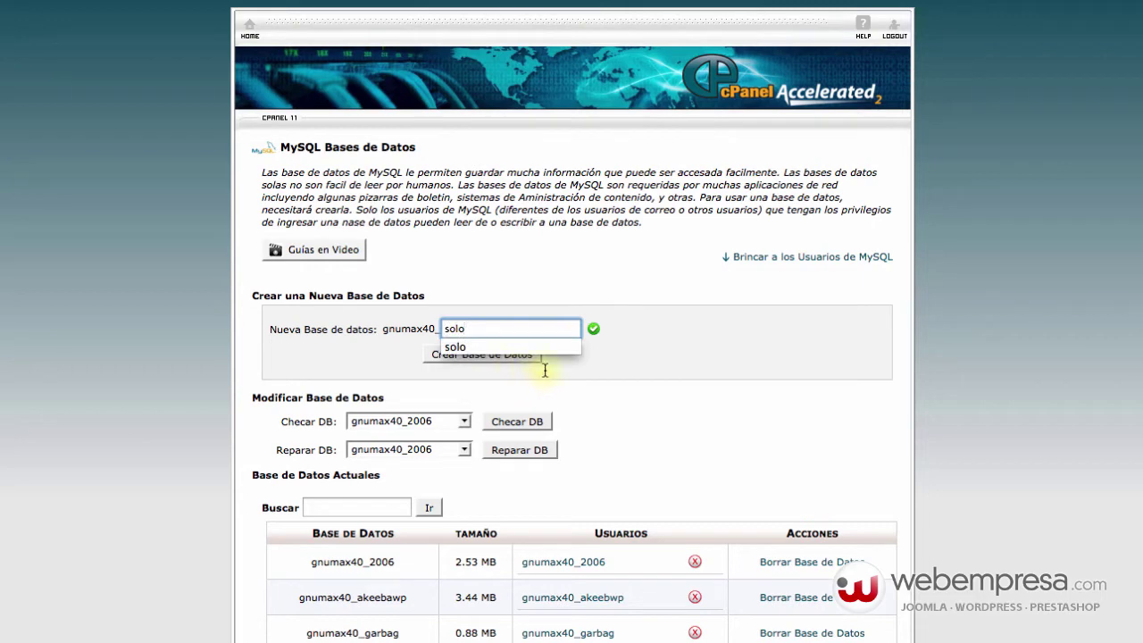
left_click(536, 358)
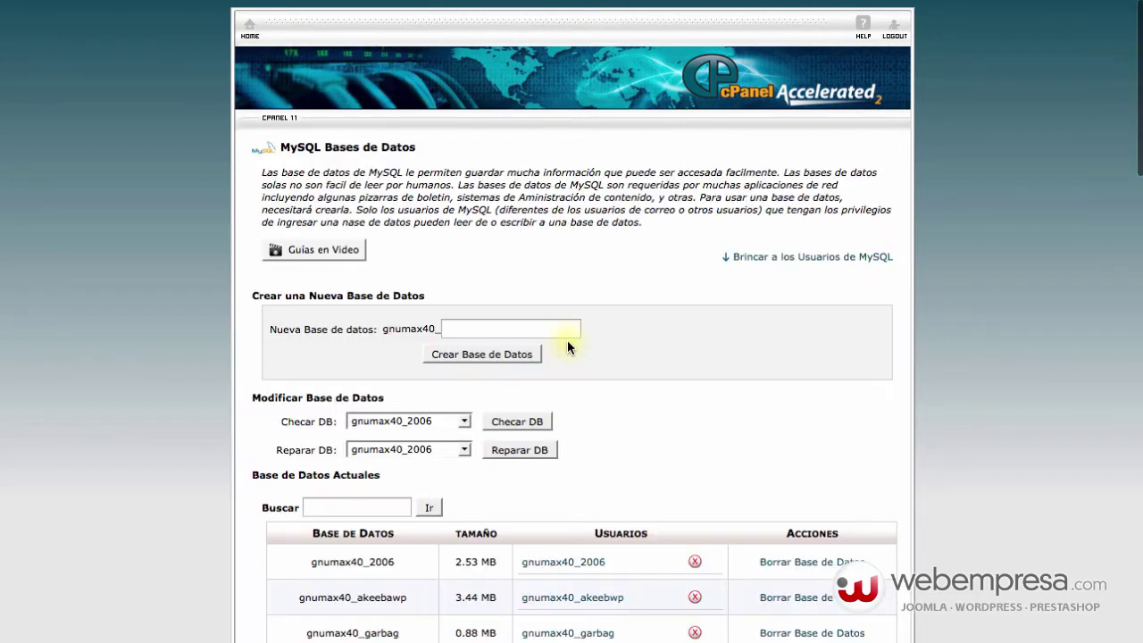
scroll(567, 345, "down", 5)
scroll(488, 350, "down", 3)
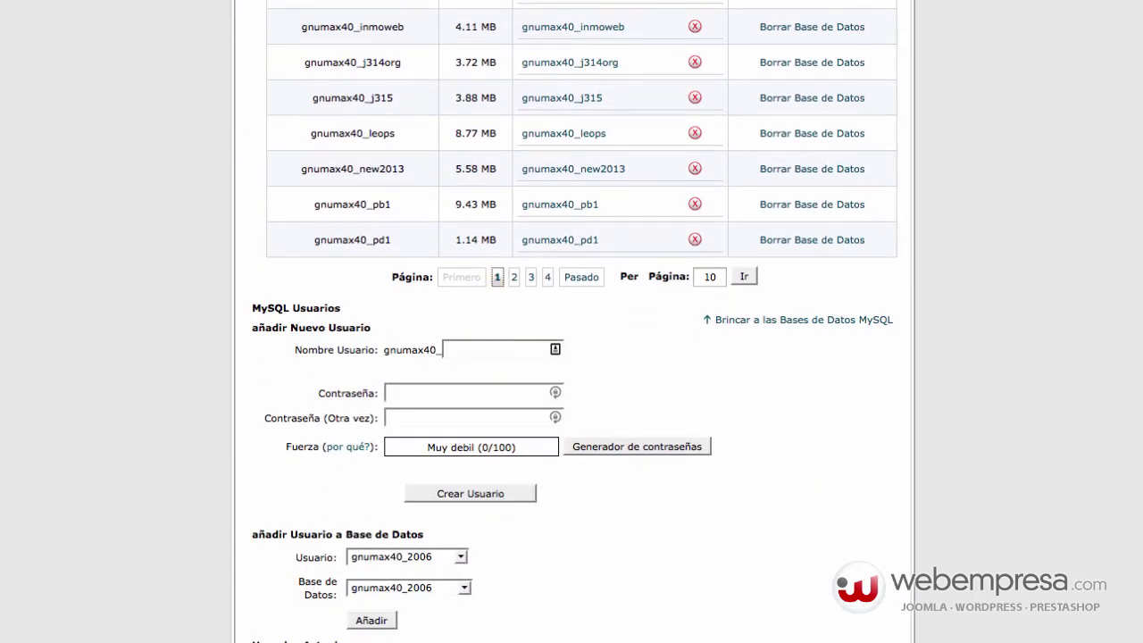
- Enter solo as the MySQL user name and generate a letters-and-numbers password
type("solo")
key("Tab")
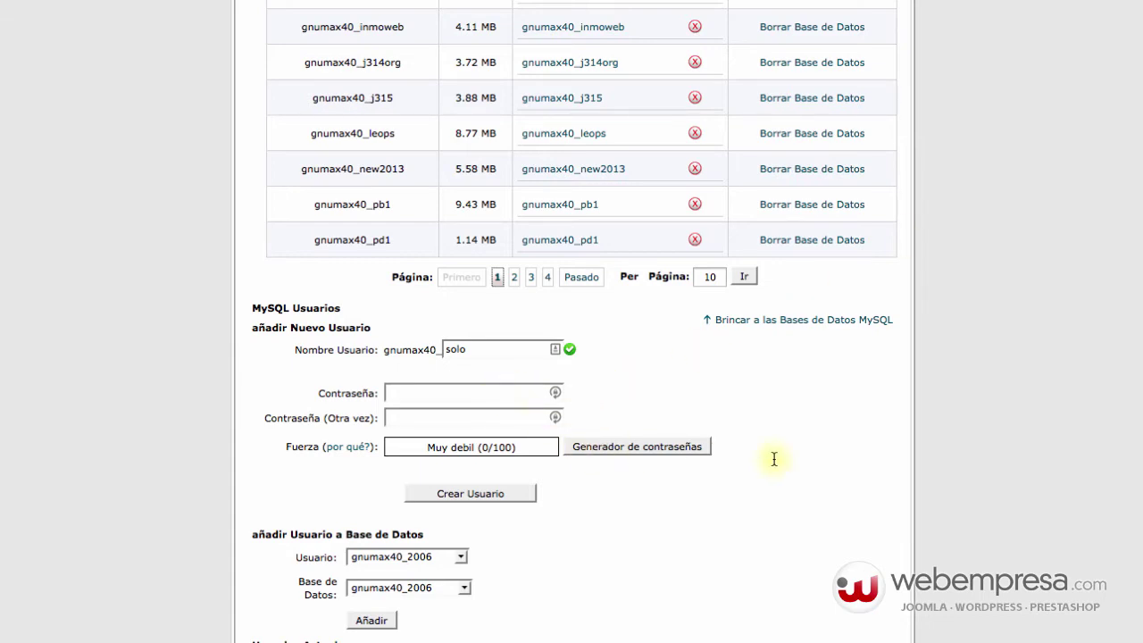
left_click(637, 446)
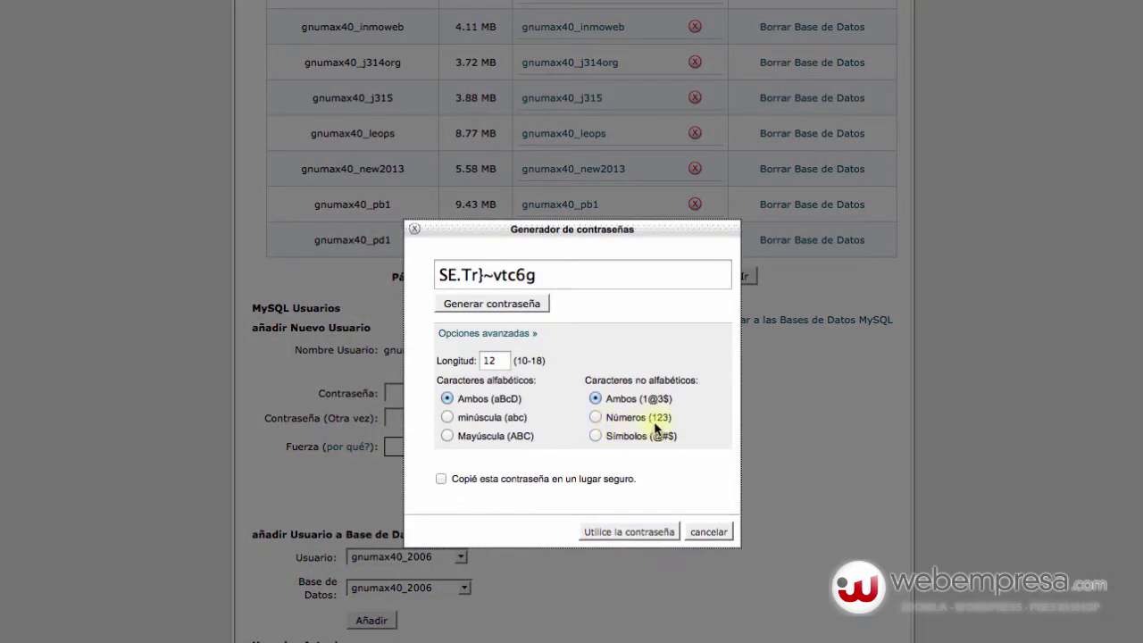
left_click(655, 424)
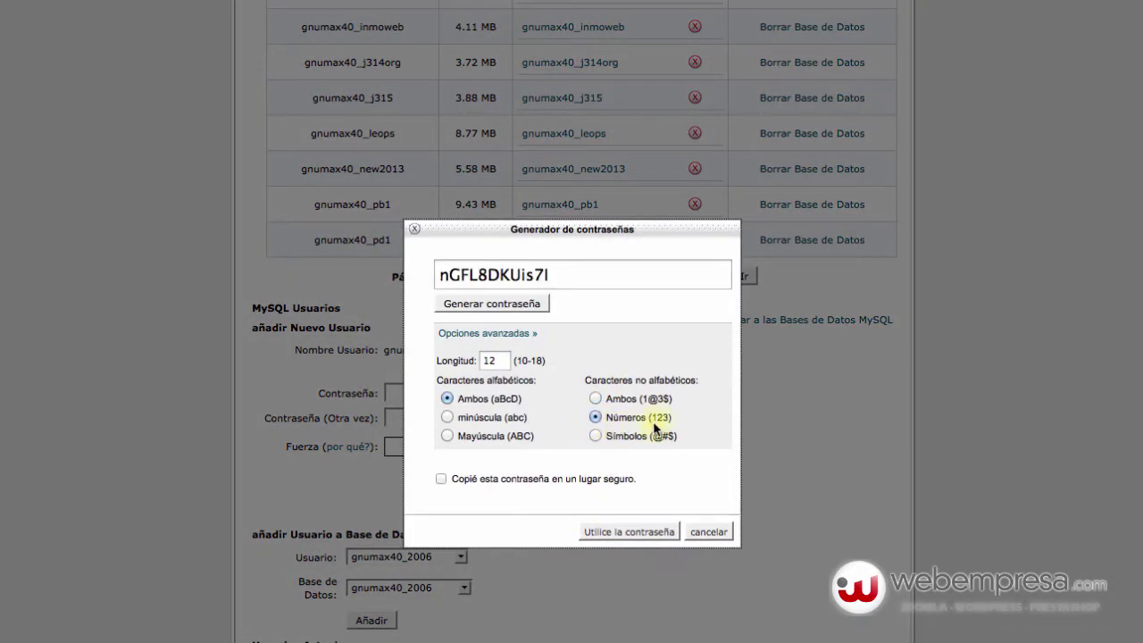
left_click(594, 399)
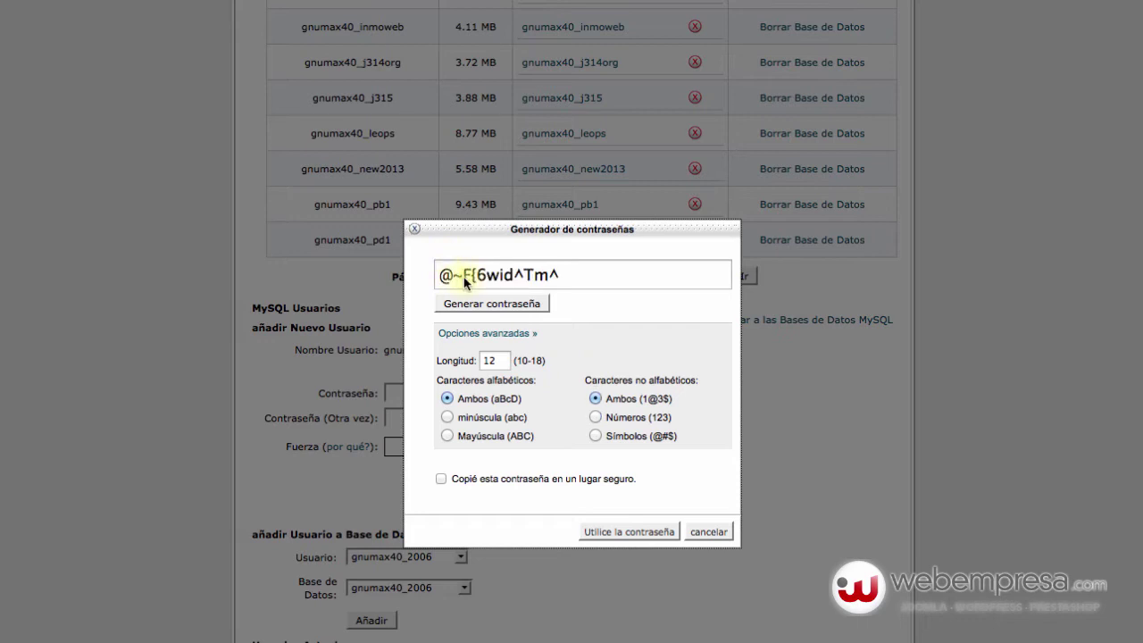
triple_click(474, 275)
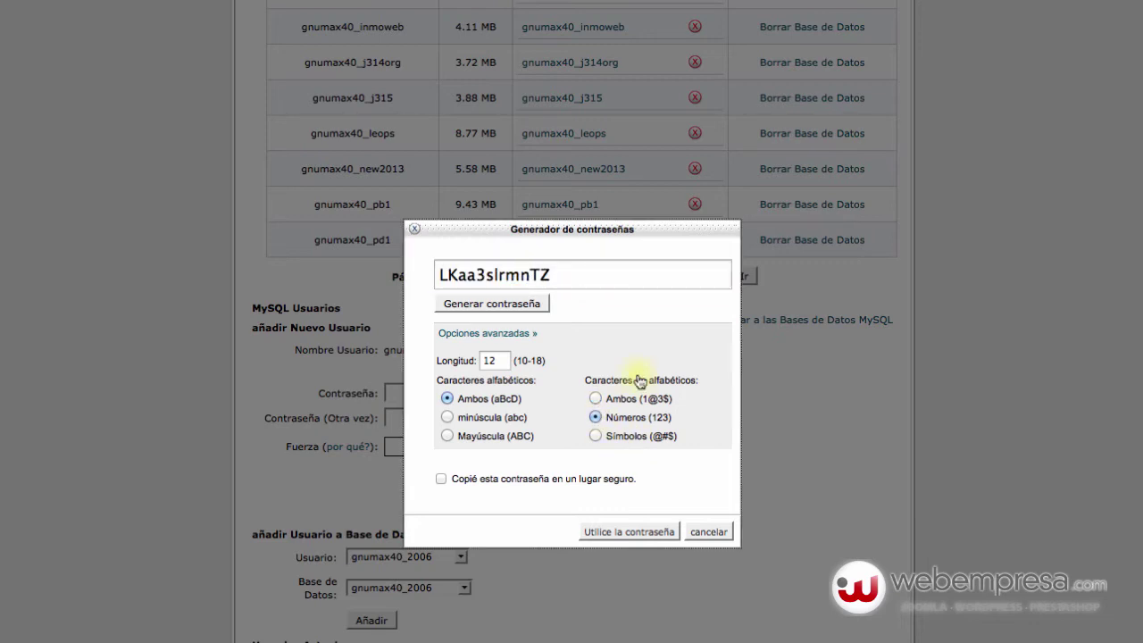
left_click(594, 435)
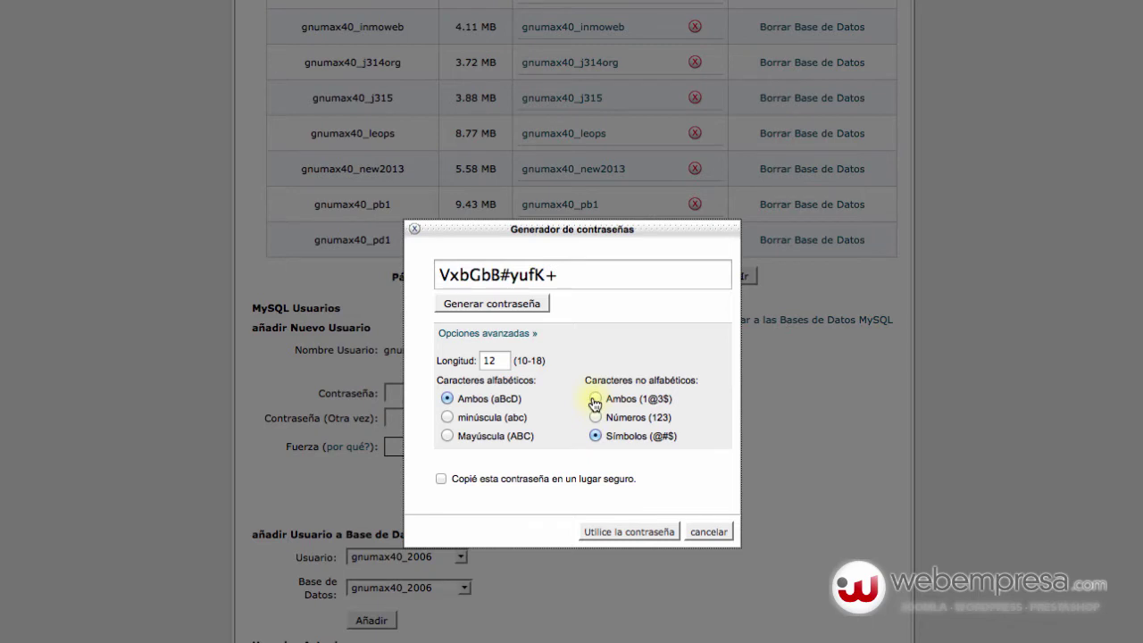
left_click(465, 302)
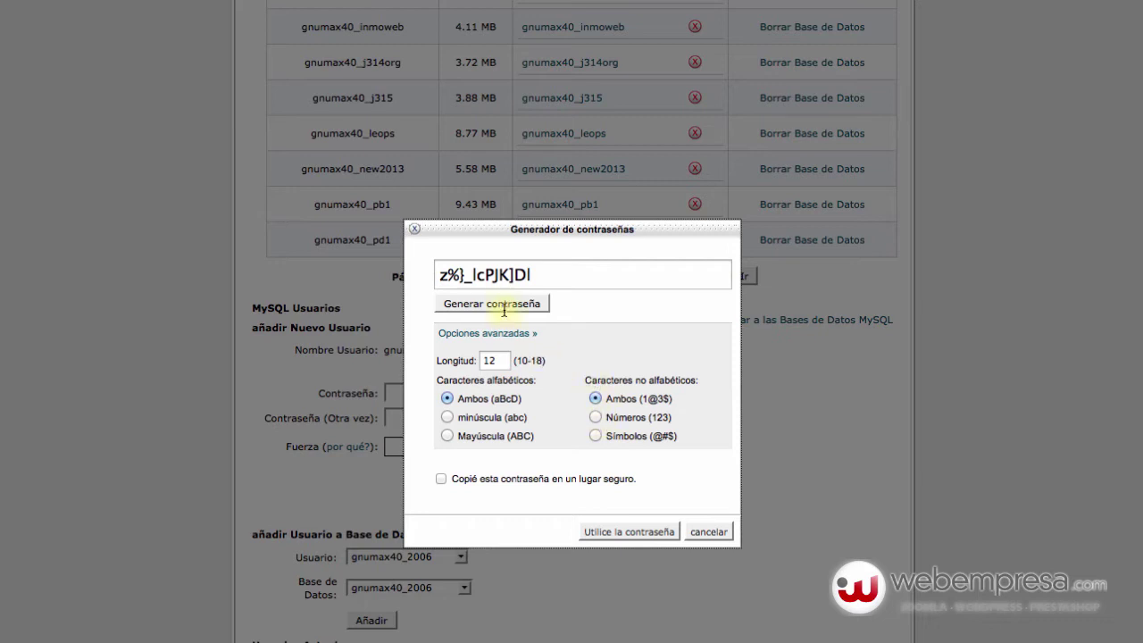
left_click(597, 416)
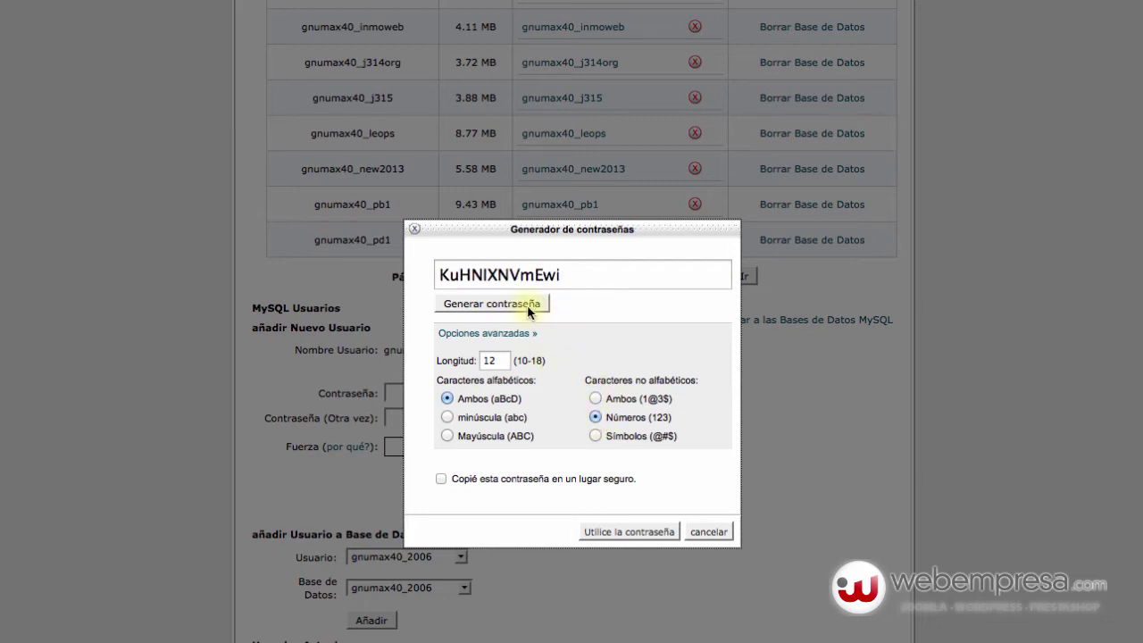
left_click(490, 302)
left_click(499, 299)
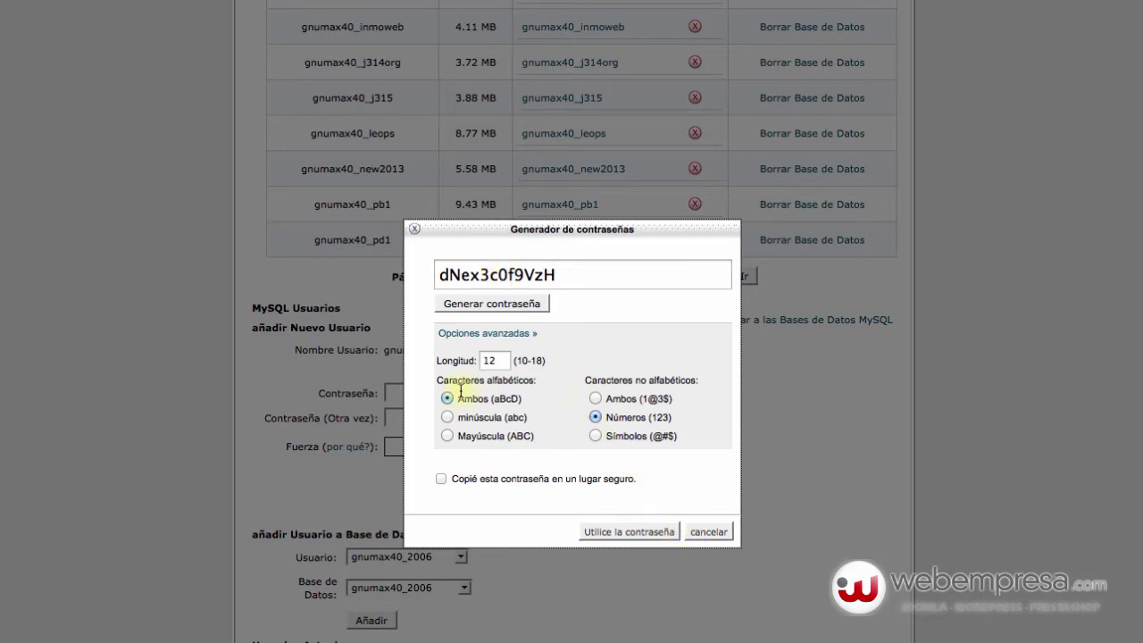
key("Escape")
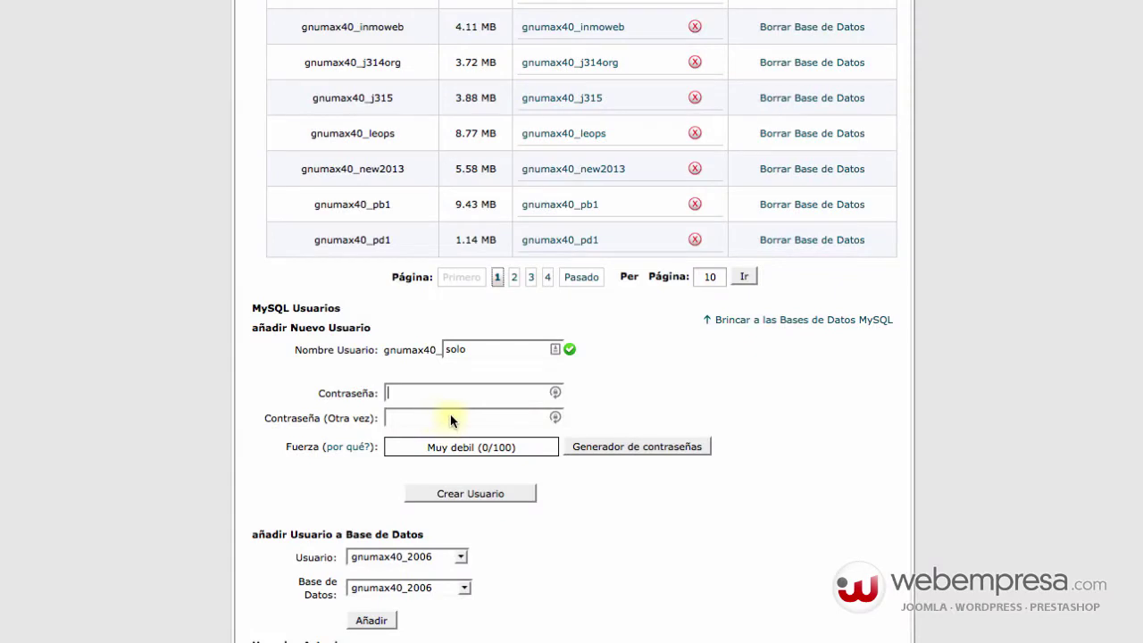
- Paste the generated password into both password fields and create the MySQL user
key("ctrl+v")
key("Tab")
key("ctrl+v")
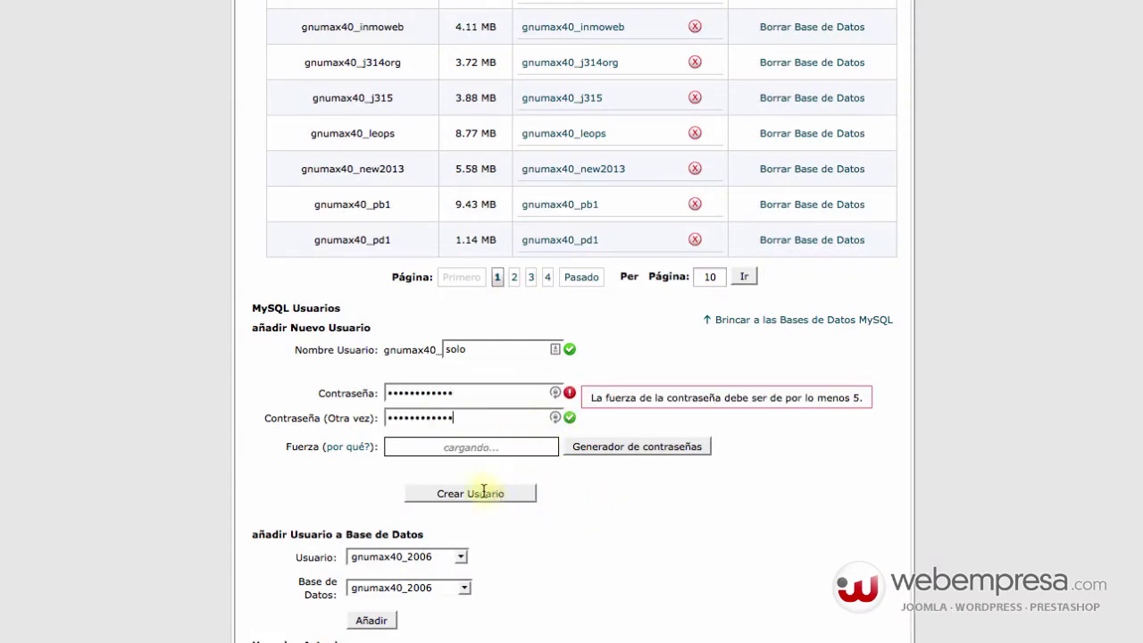
left_click(483, 493)
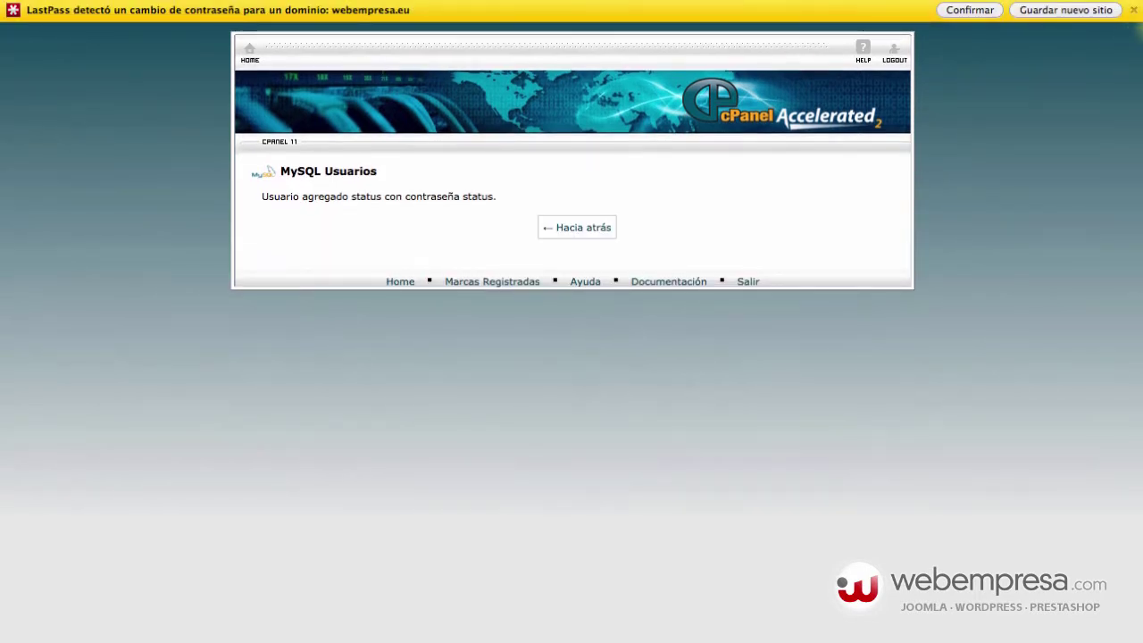
- Back on MySQL Databases, pair user gnumax40_solo with database gnumax40_solo to open its privileges
left_click(1134, 11)
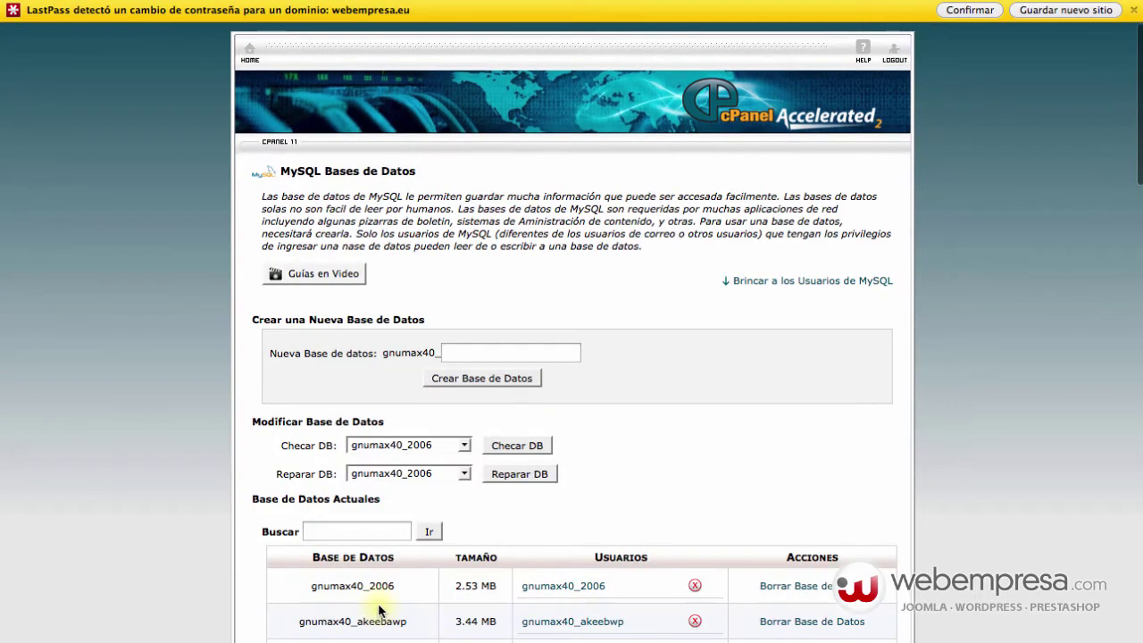
scroll(386, 605, "down", 10)
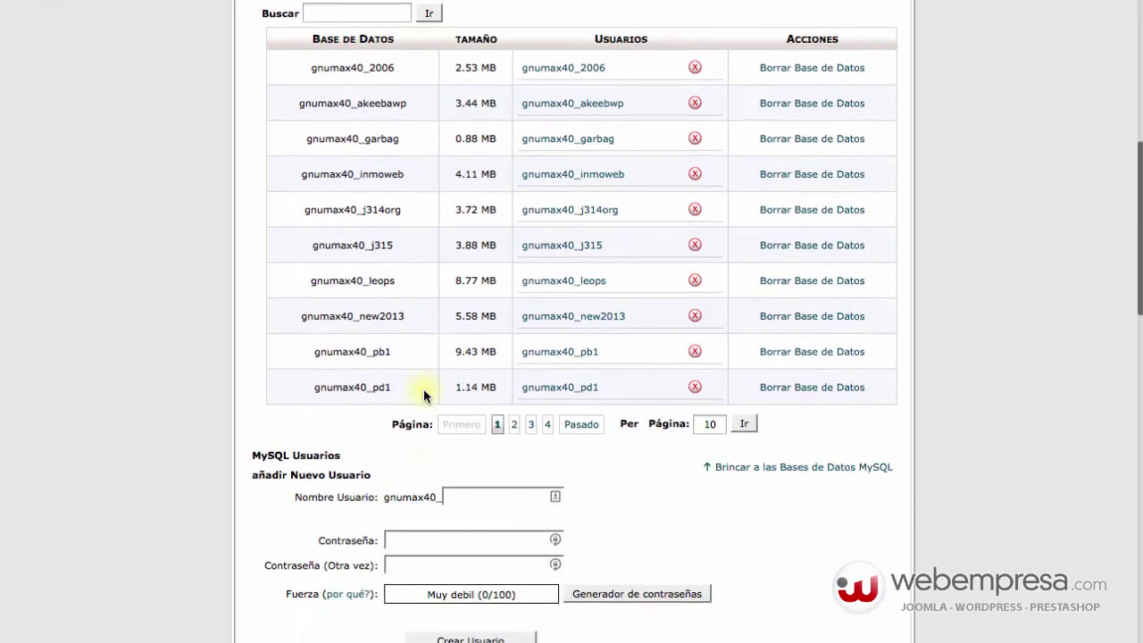
left_click(406, 386)
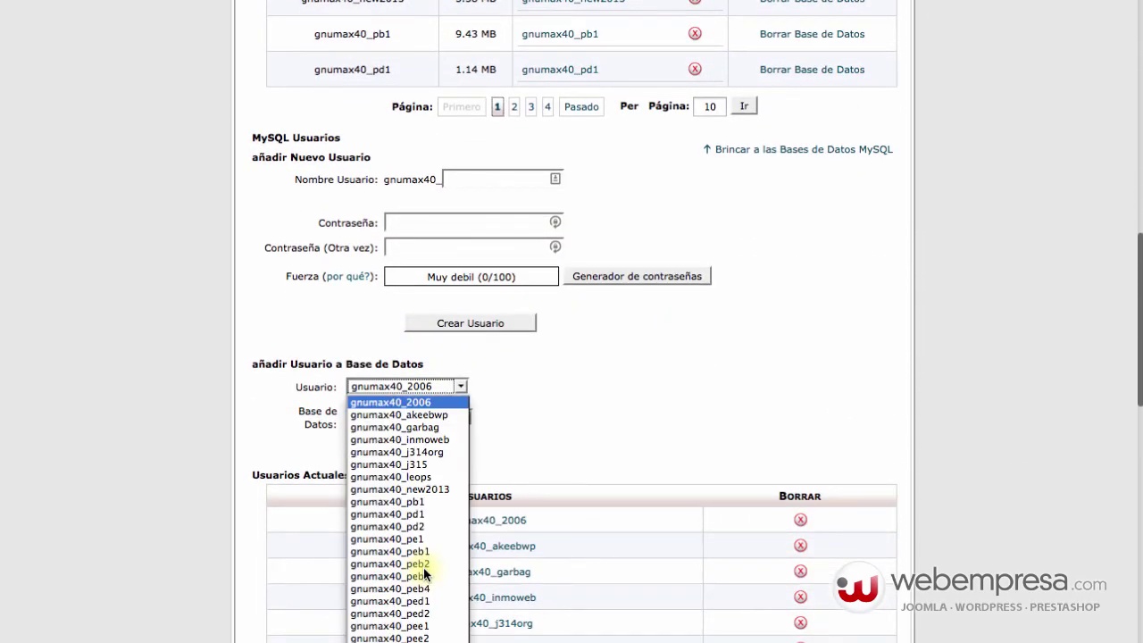
scroll(431, 541, "down", 8)
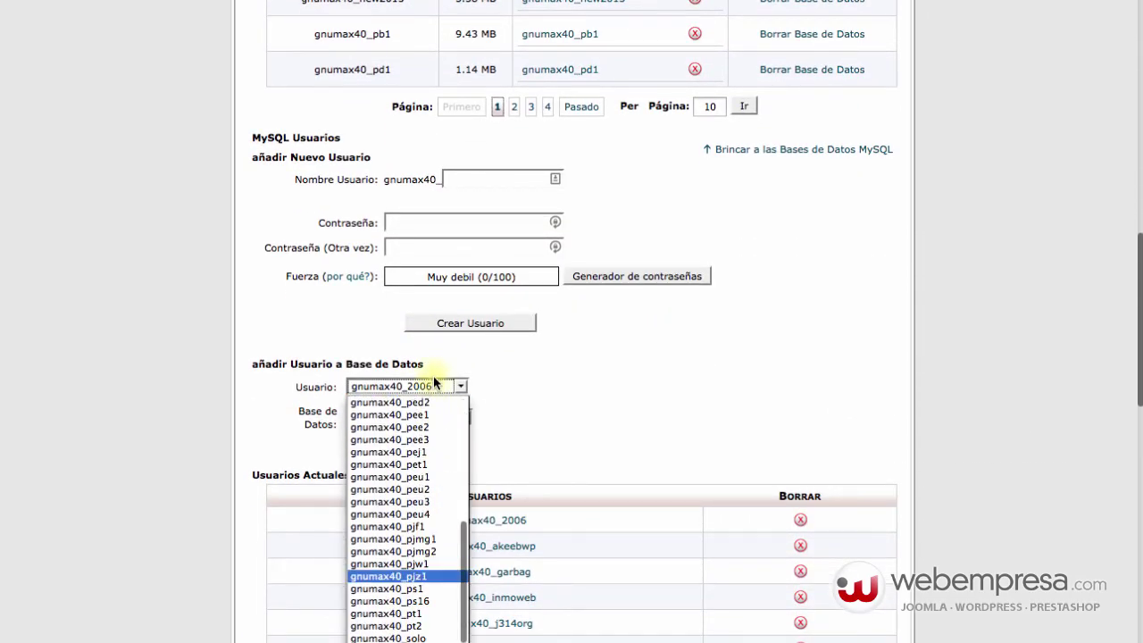
left_click(433, 380)
scroll(433, 380, "down", 1)
left_click(434, 374)
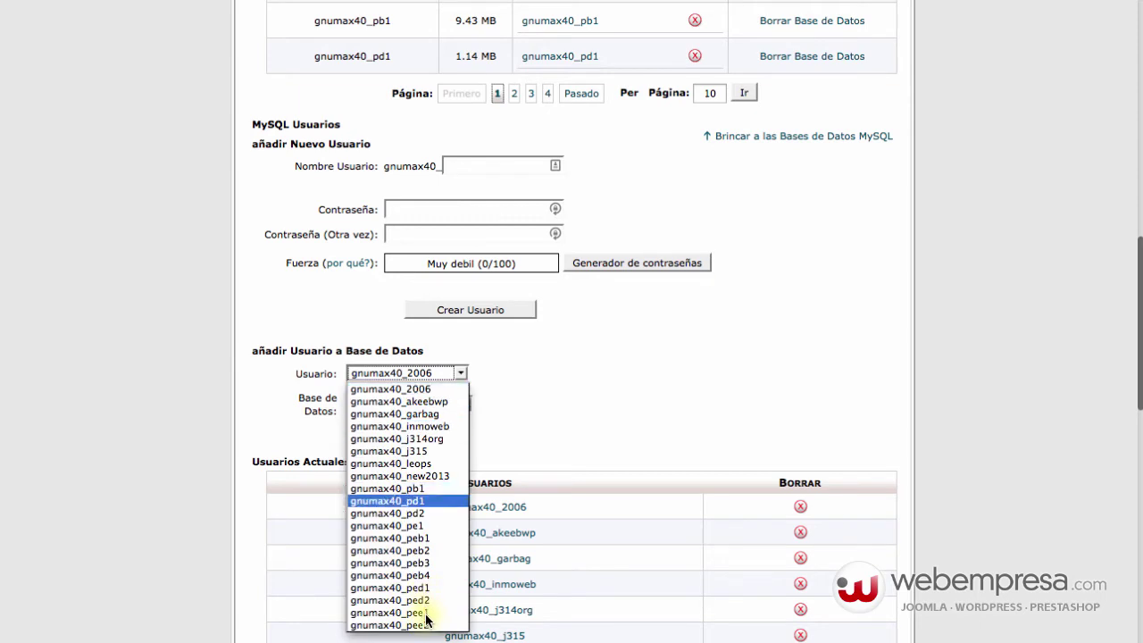
scroll(424, 621, "down", 5)
scroll(422, 623, "down", 2)
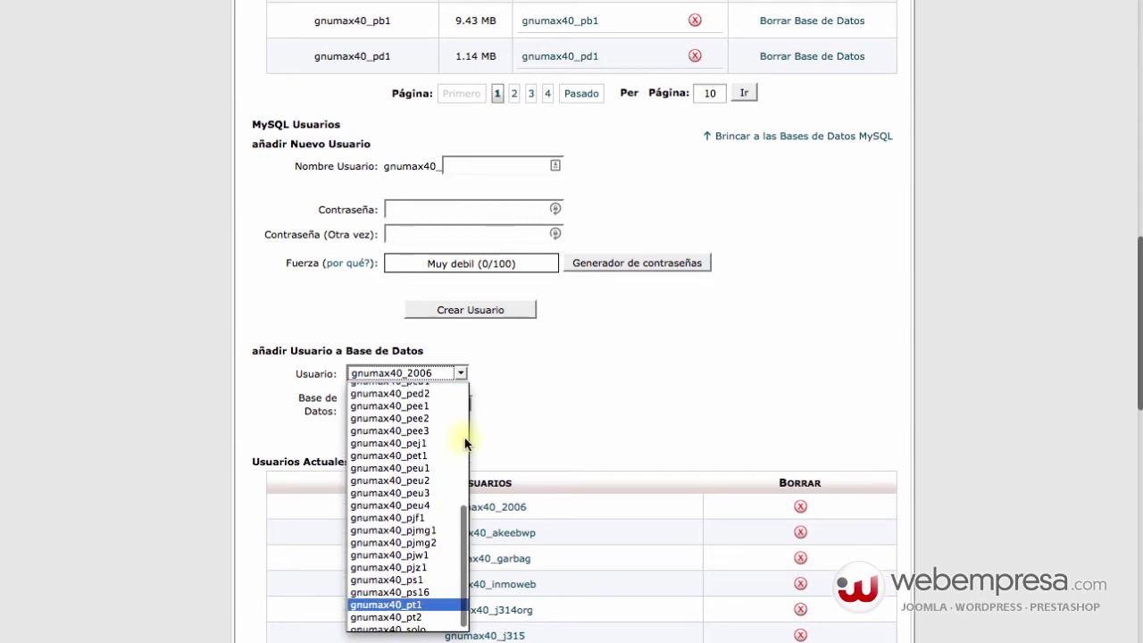
left_click(420, 625)
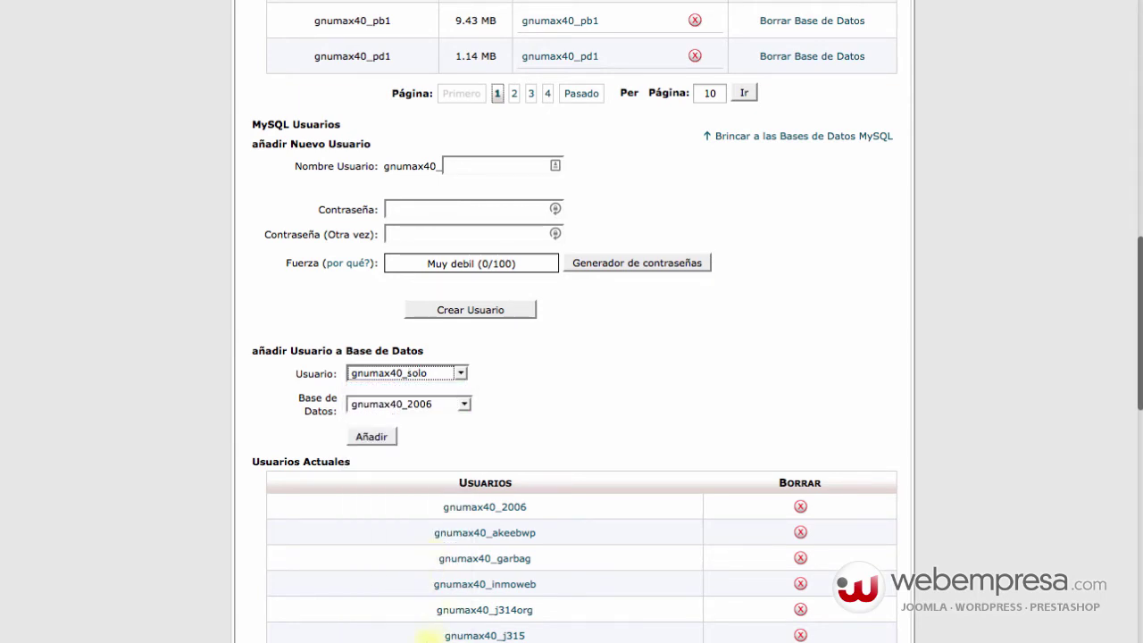
left_click(408, 404)
scroll(429, 626, "down", 6)
left_click(429, 642)
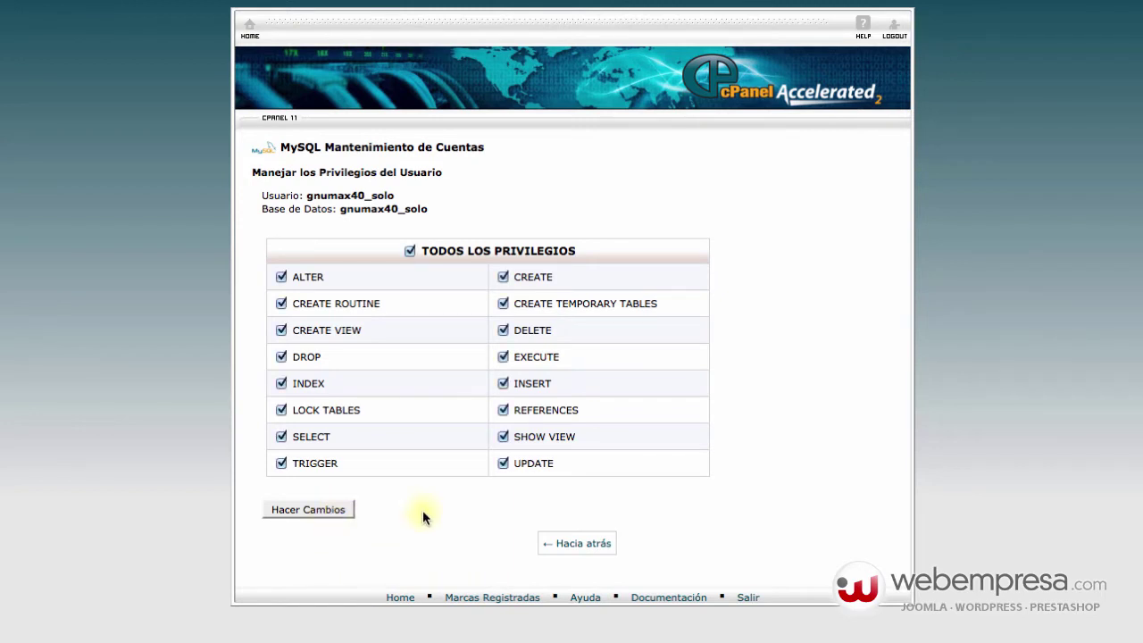
- Apply all privileges for gnumax40_solo on gnumax40_solo, then select both names in the confirmation
left_click(308, 509)
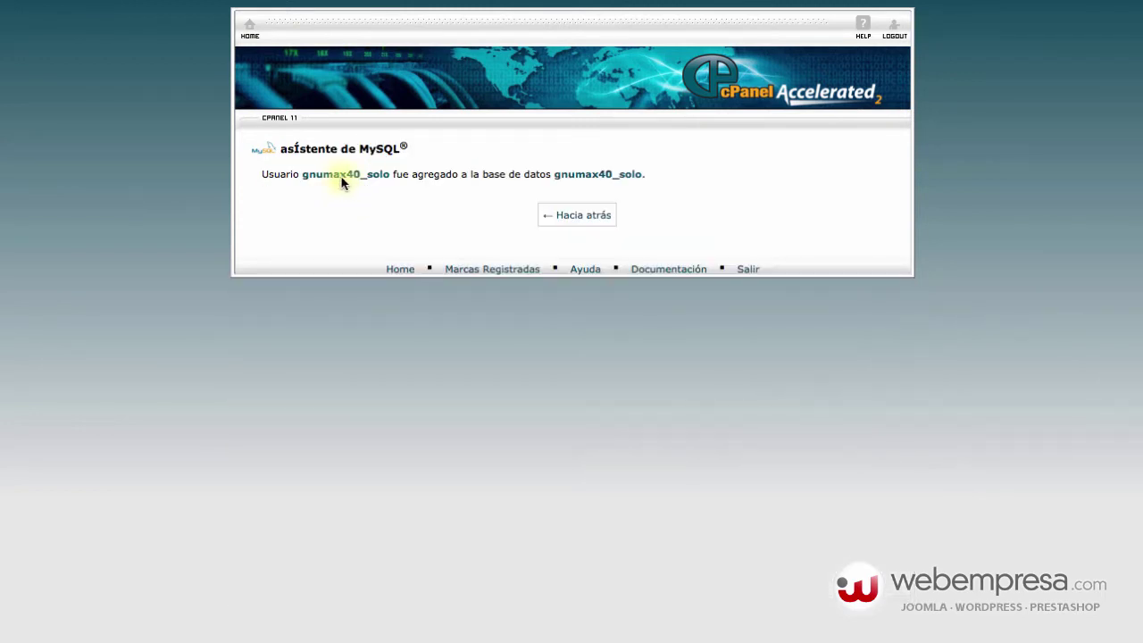
left_click_drag(301, 175, 361, 176)
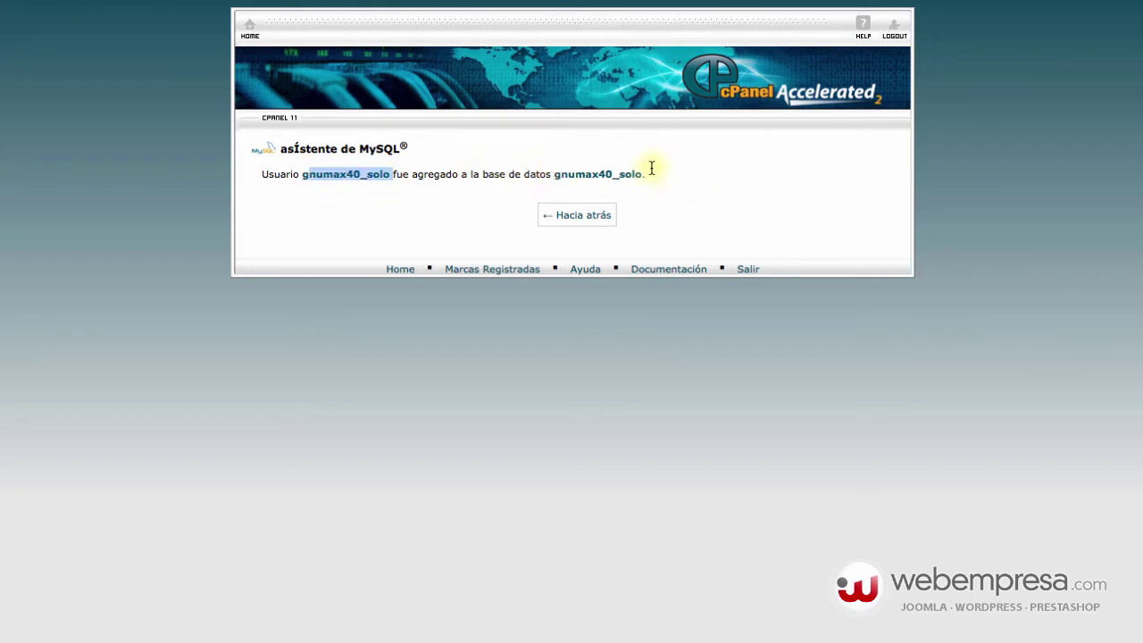
left_click_drag(555, 174, 711, 202)
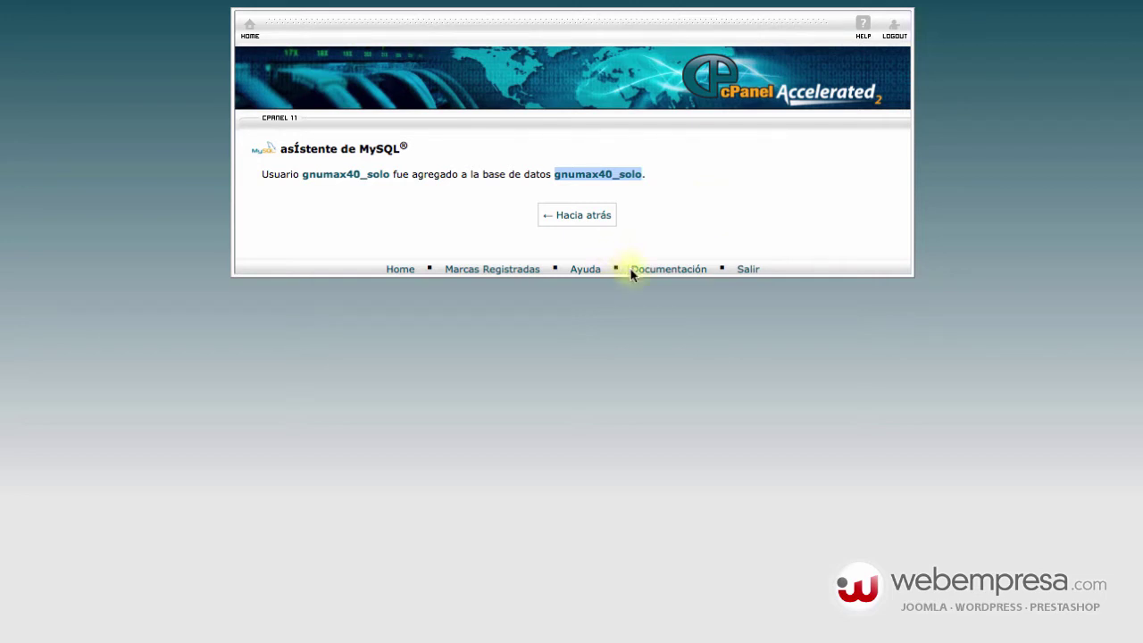
- Clear the text selection and scroll through the Best Buy demo shop homepage
left_click(603, 341)
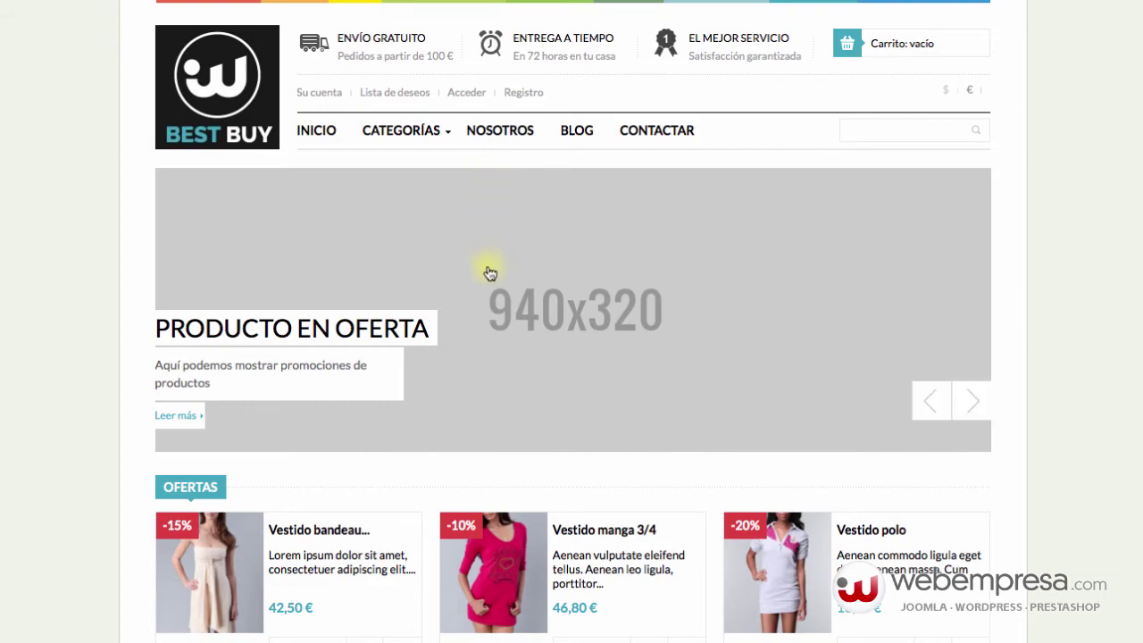
scroll(489, 272, "down", 20)
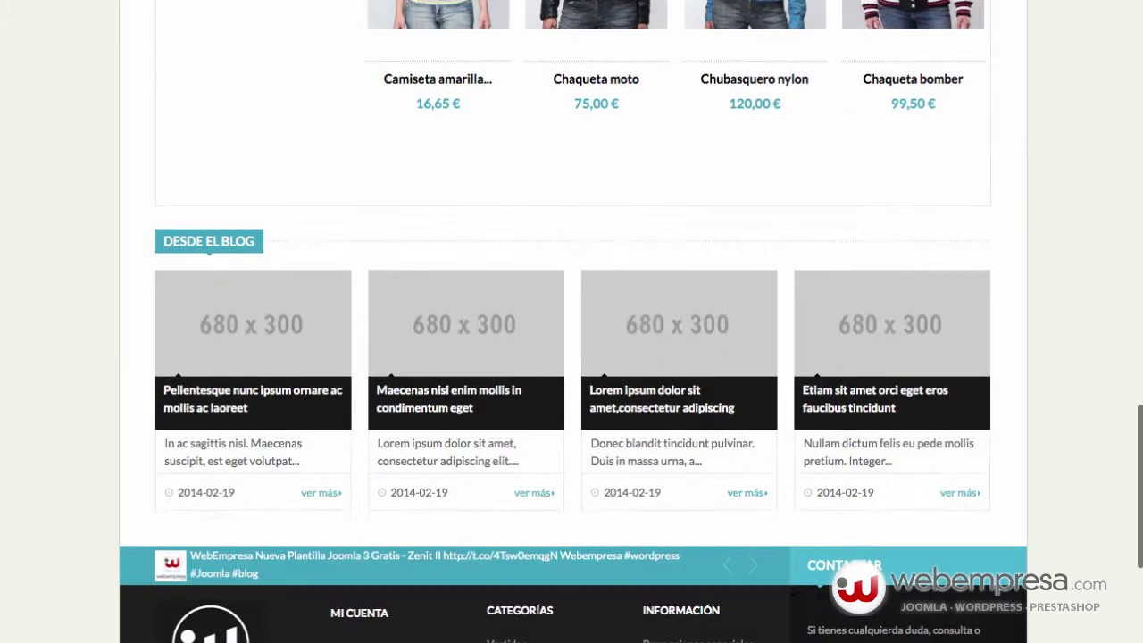
scroll(352, 31, "up", 20)
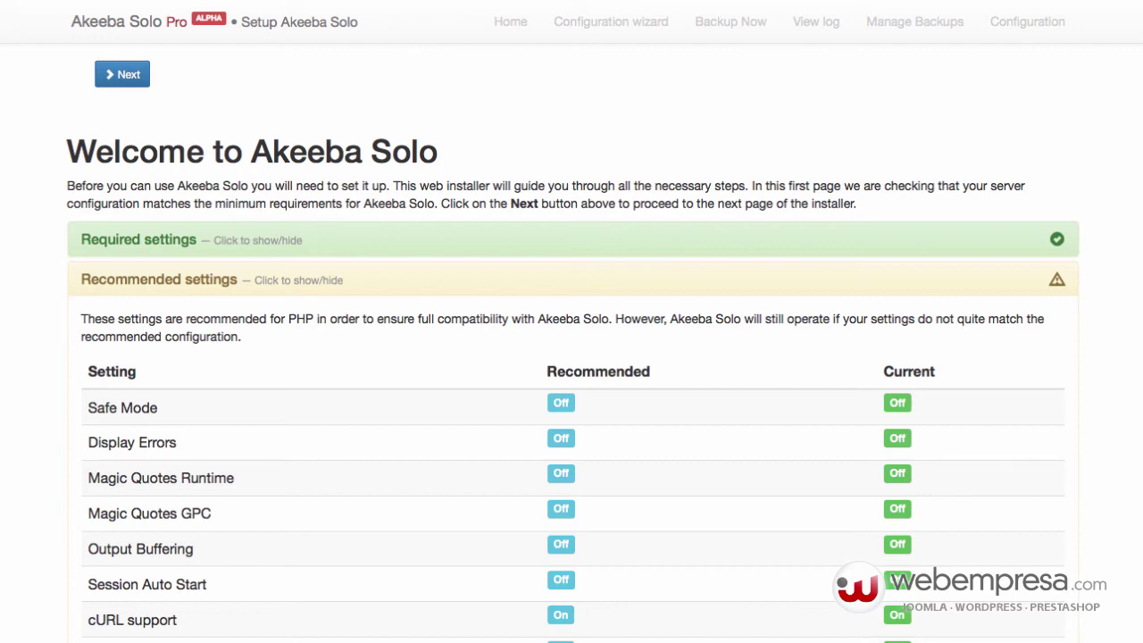
scroll(691, 259, "down", 5)
scroll(691, 259, "up", 5)
left_click(292, 244)
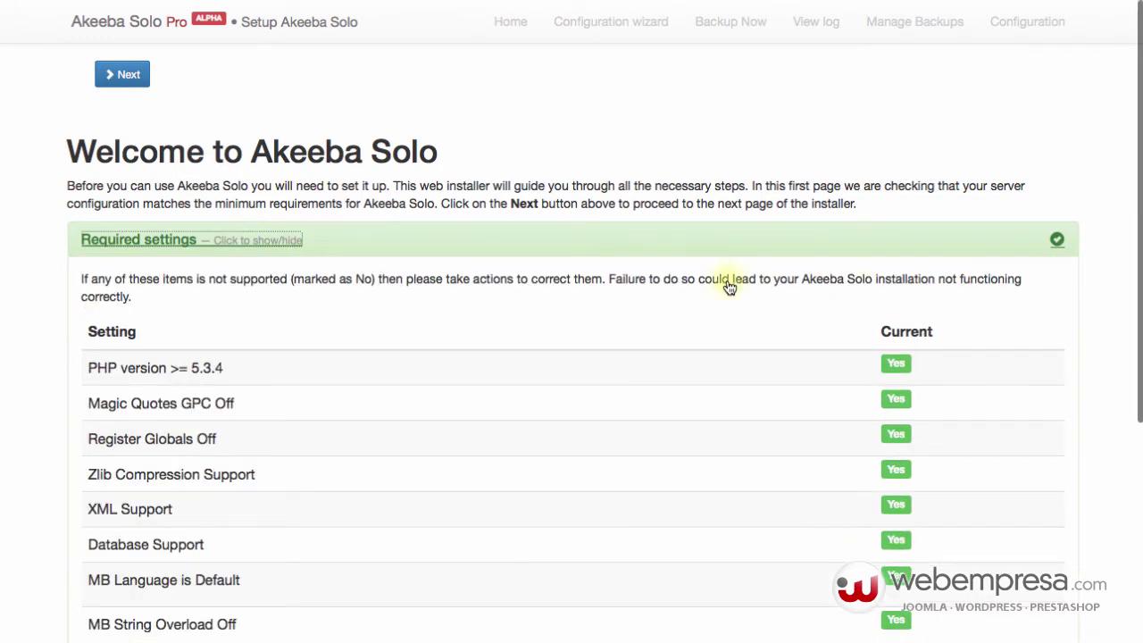
scroll(774, 442, "down", 5)
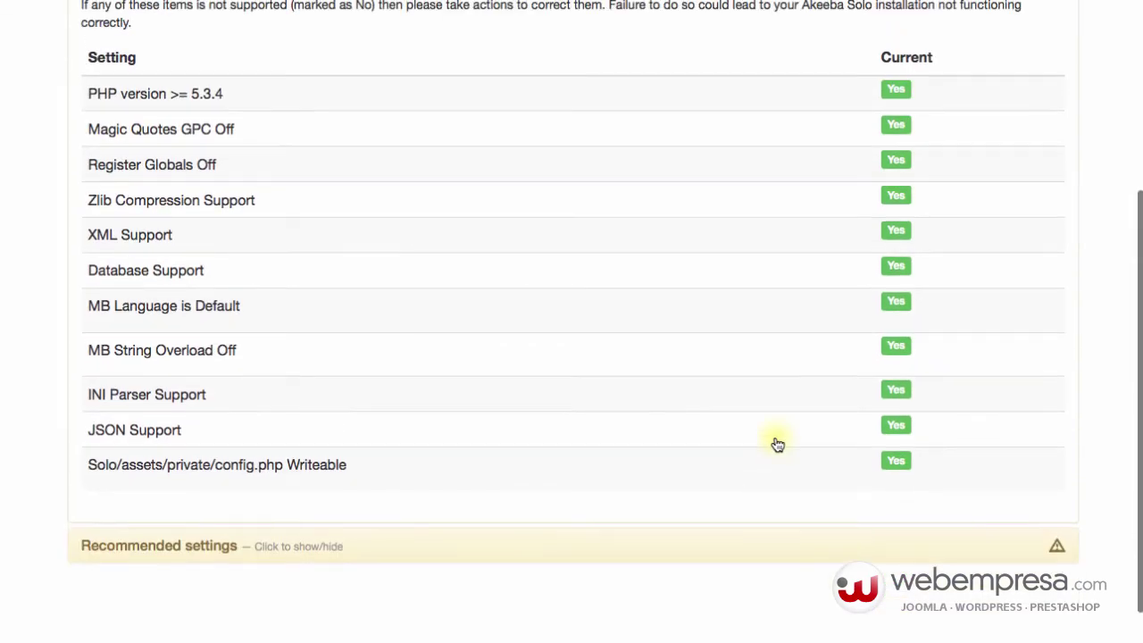
scroll(349, 125, "up", 1)
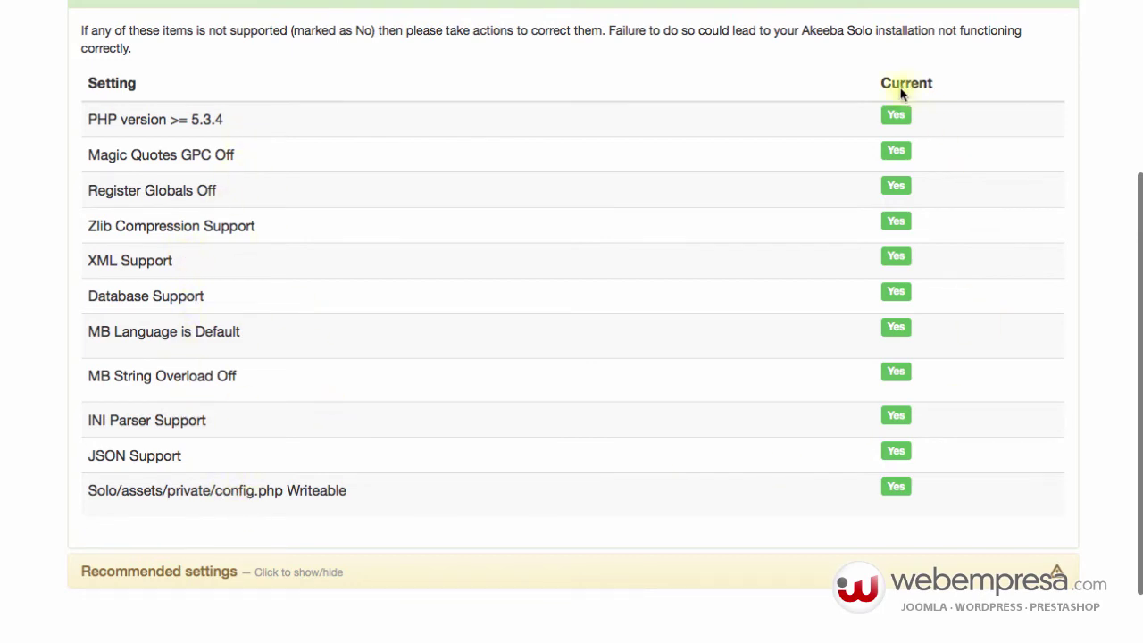
scroll(229, 227, "up", 3)
left_click(230, 227)
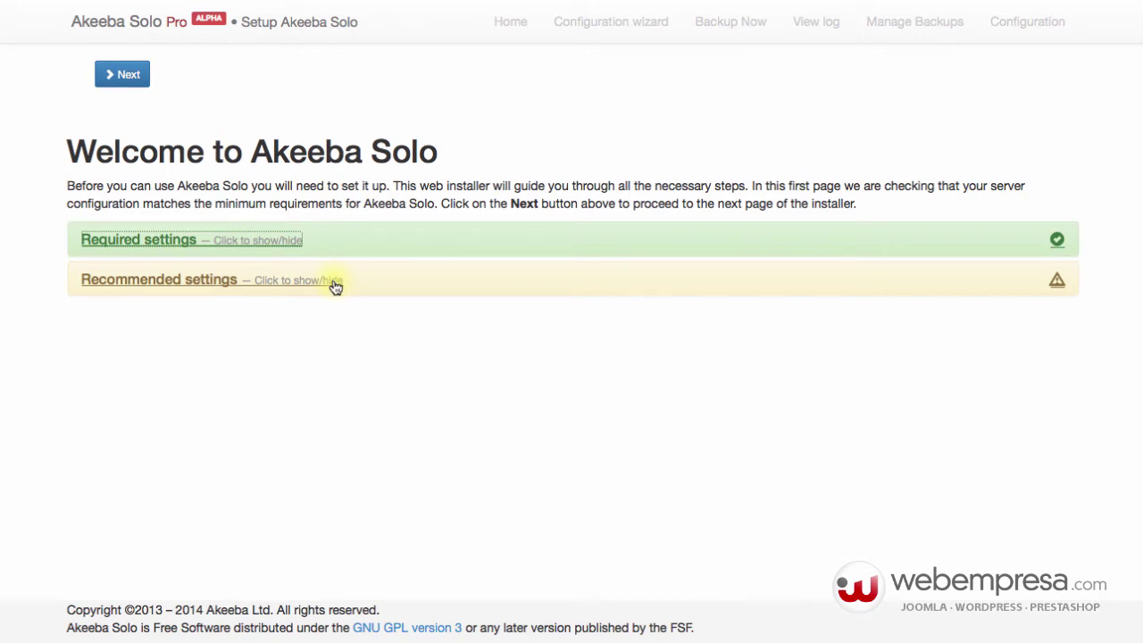
left_click(393, 284)
scroll(689, 250, "down", 3)
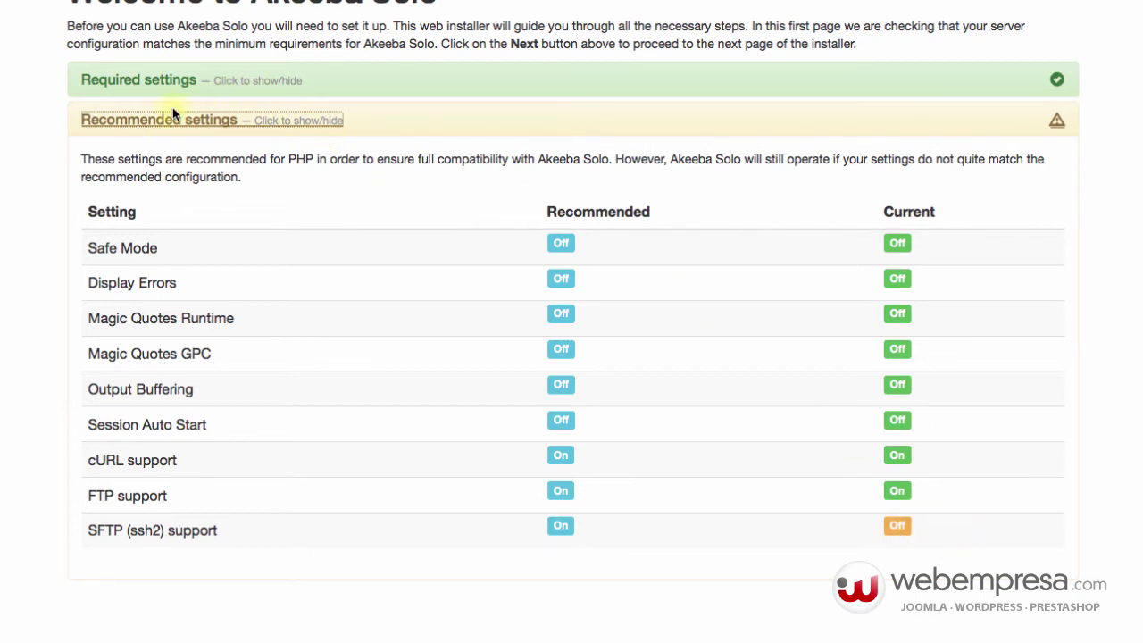
scroll(119, 76, "up", 4)
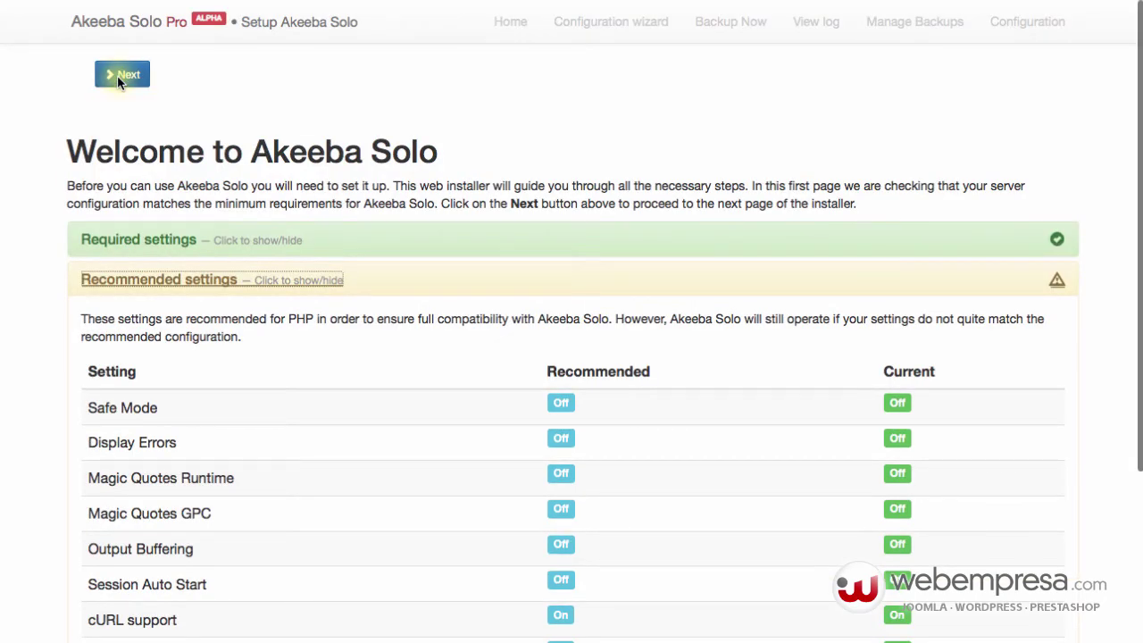
- Go to Database setup and keep MySQLi as the database type
left_click(570, 114)
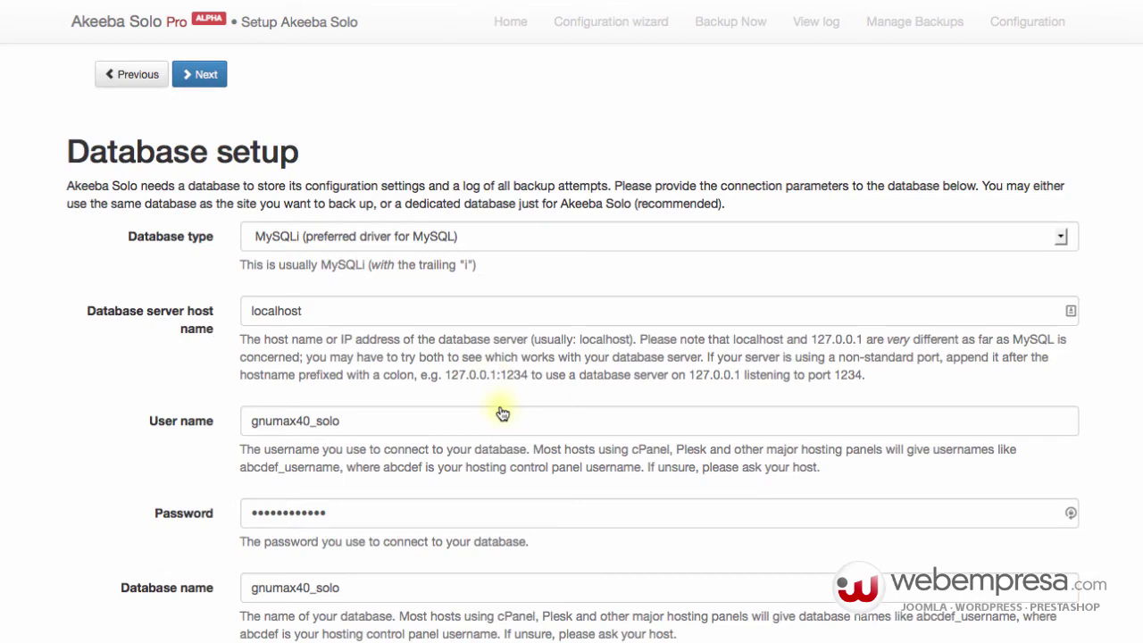
scroll(527, 362, "down", 5)
scroll(536, 368, "up", 5)
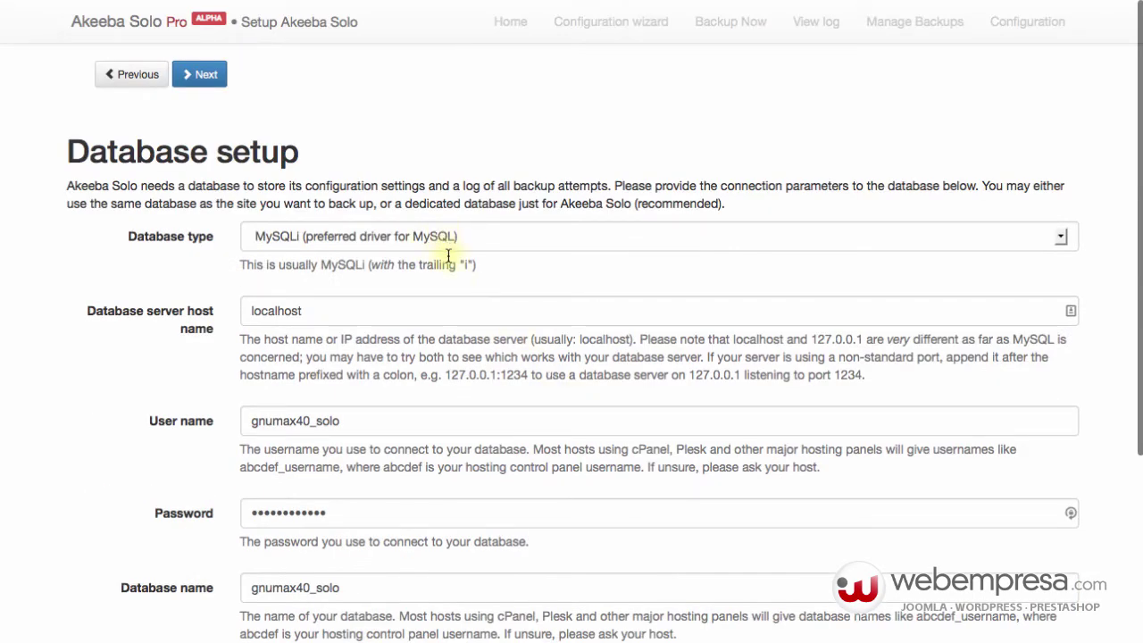
left_click(482, 238)
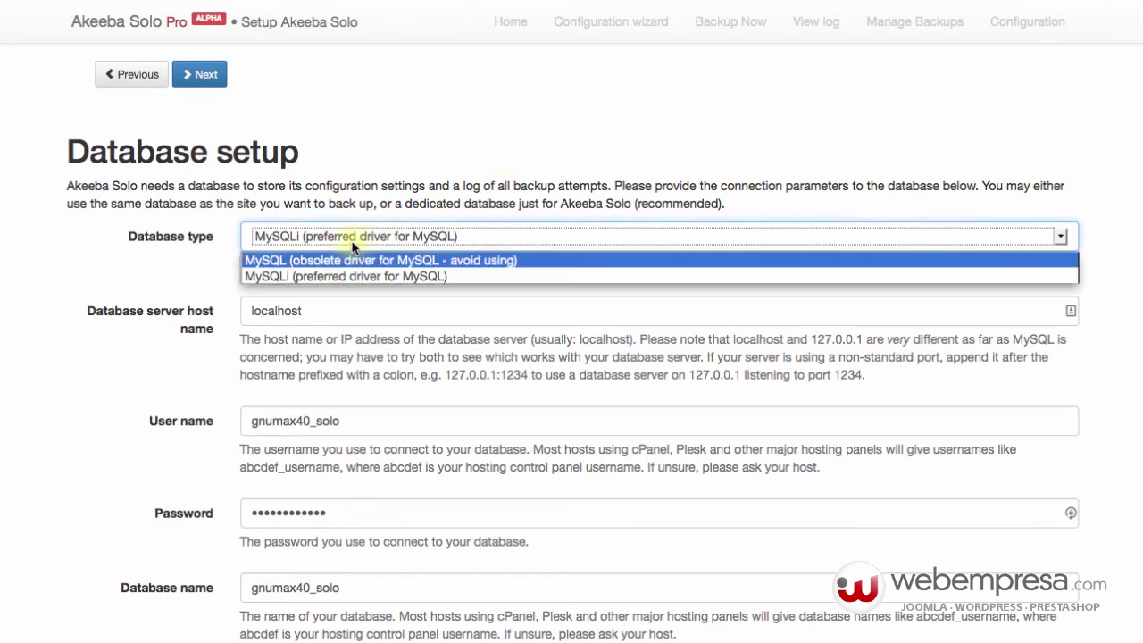
left_click(303, 257)
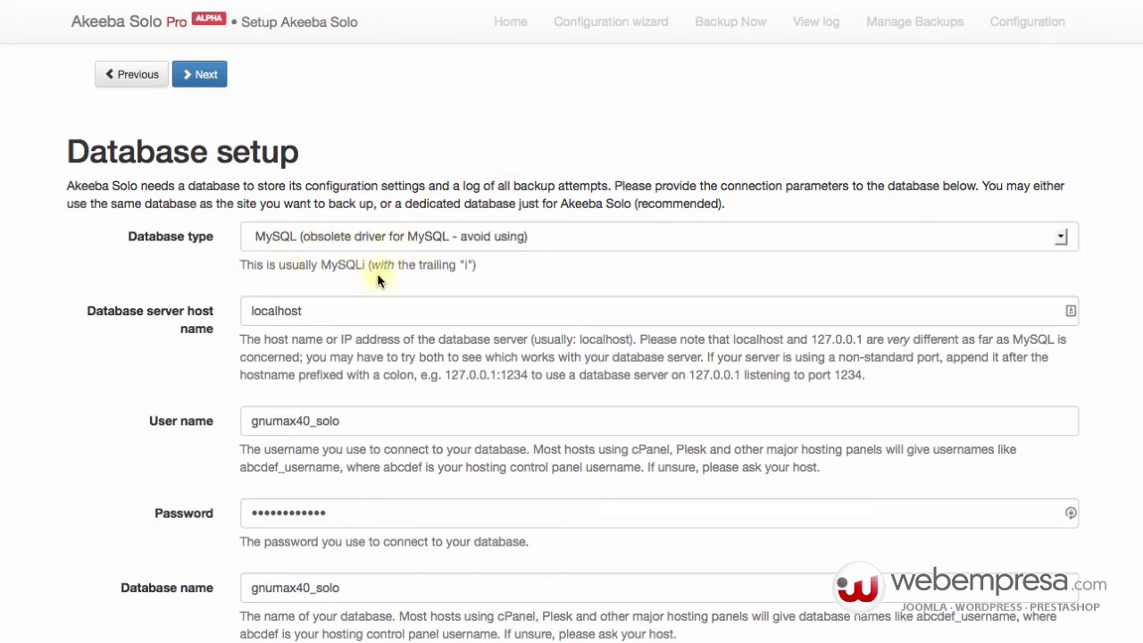
left_click(379, 240)
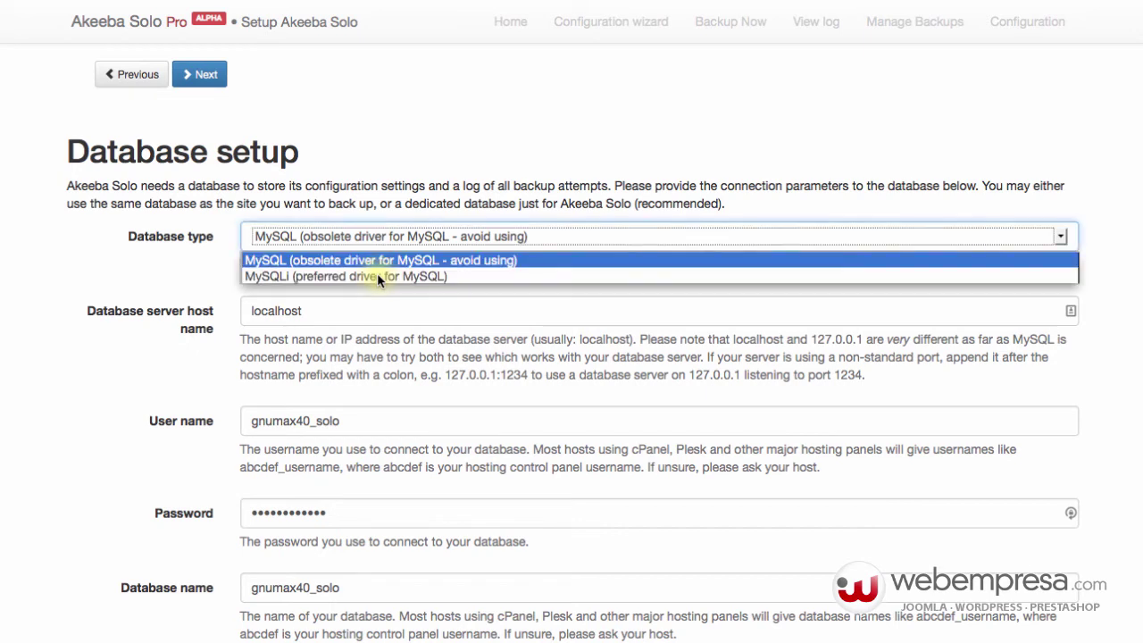
key("Return")
left_click(525, 143)
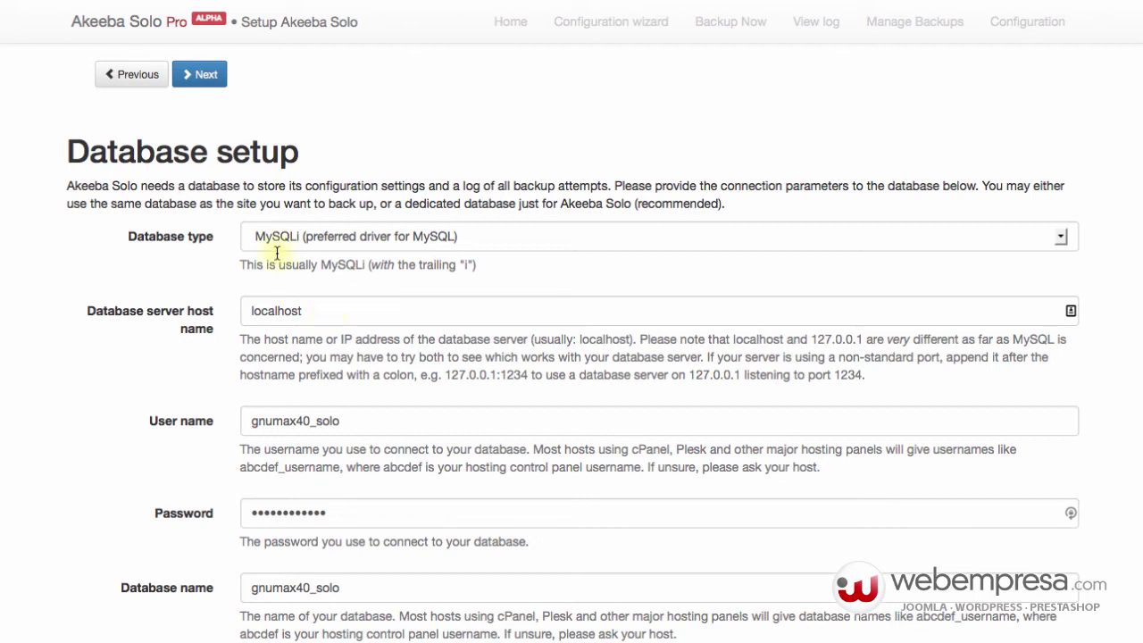
- Check the solo user name and password, enter gnumax40 as database name, and submit
scroll(355, 257, "down", 3)
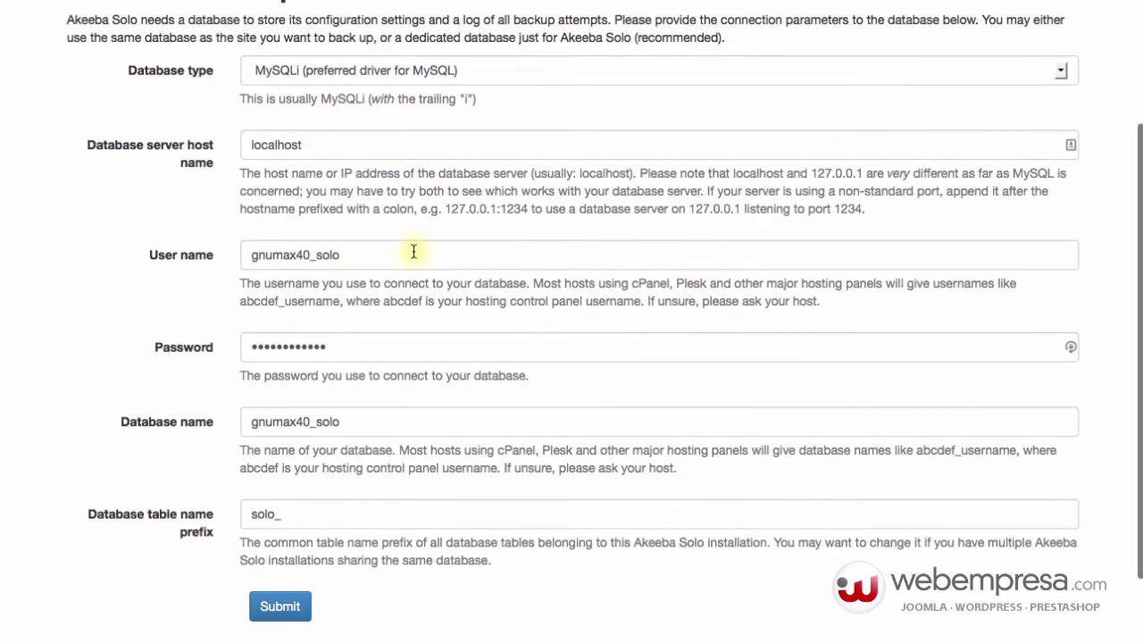
double_click(373, 254)
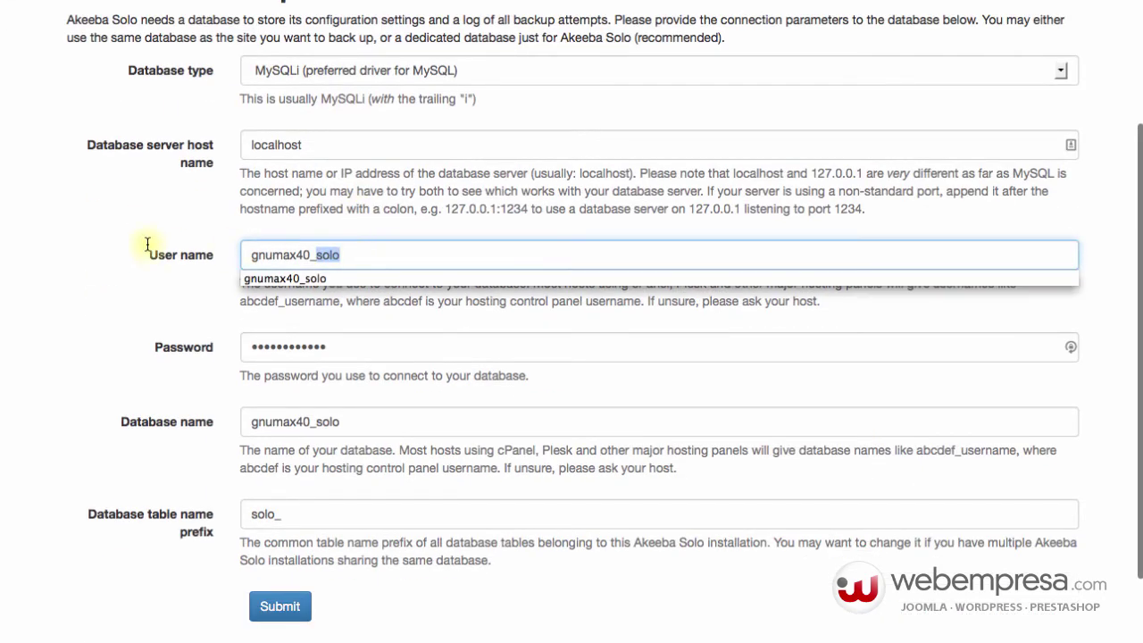
left_click(279, 275)
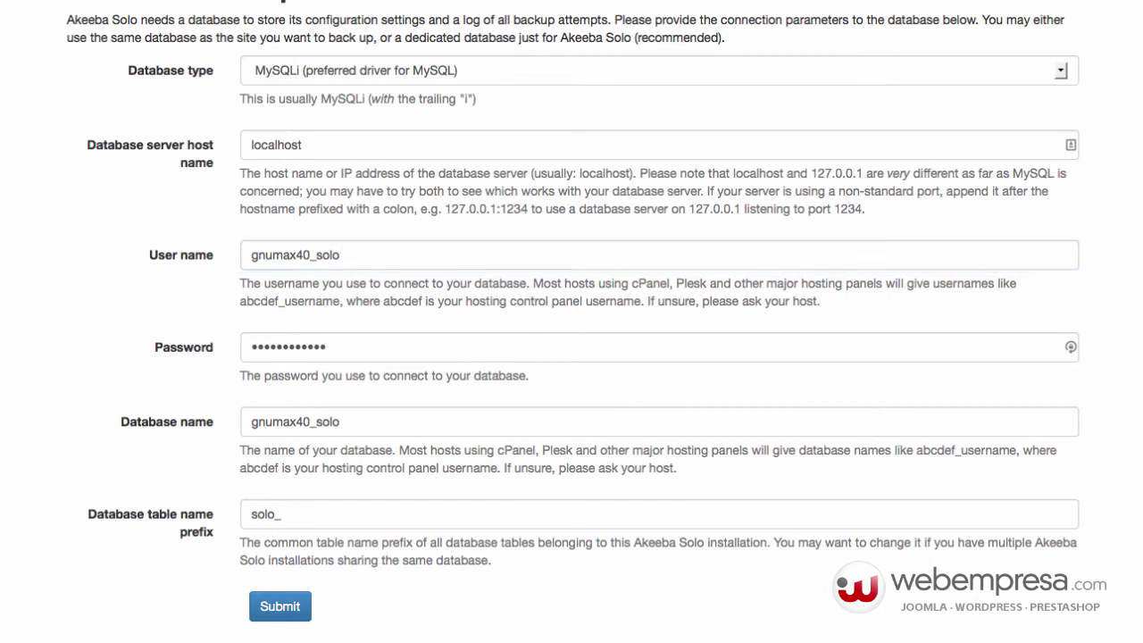
left_click(337, 349)
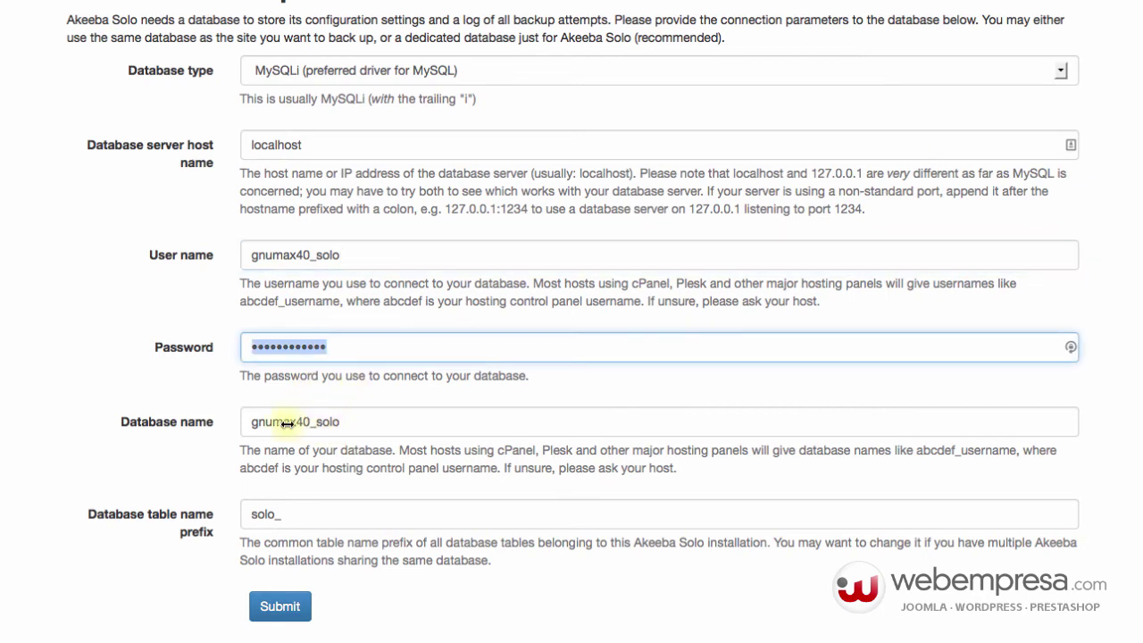
key("Tab")
type("gnumax40")
left_click(324, 516)
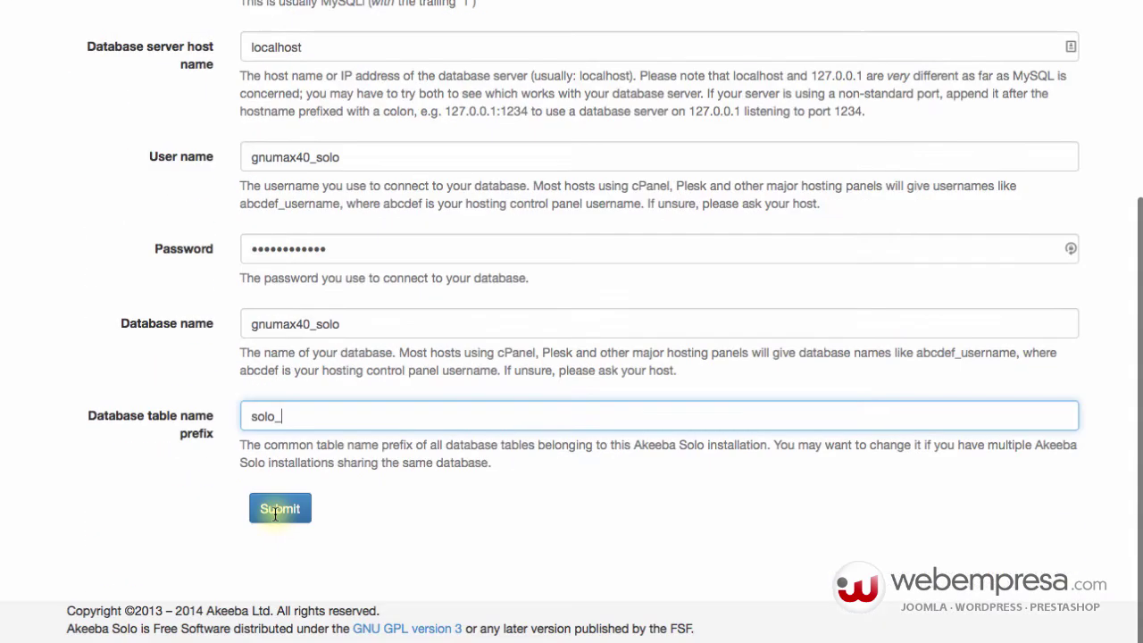
left_click(279, 509)
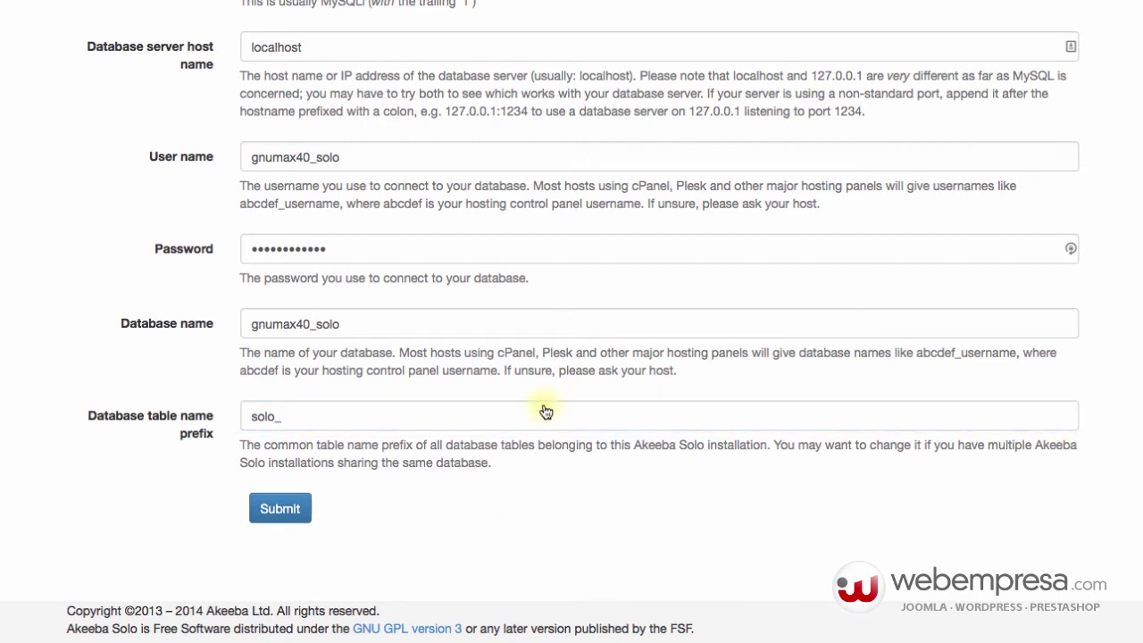
- Review the Application configuration page, then step back to the Database setup form
scroll(543, 410, "down", 5)
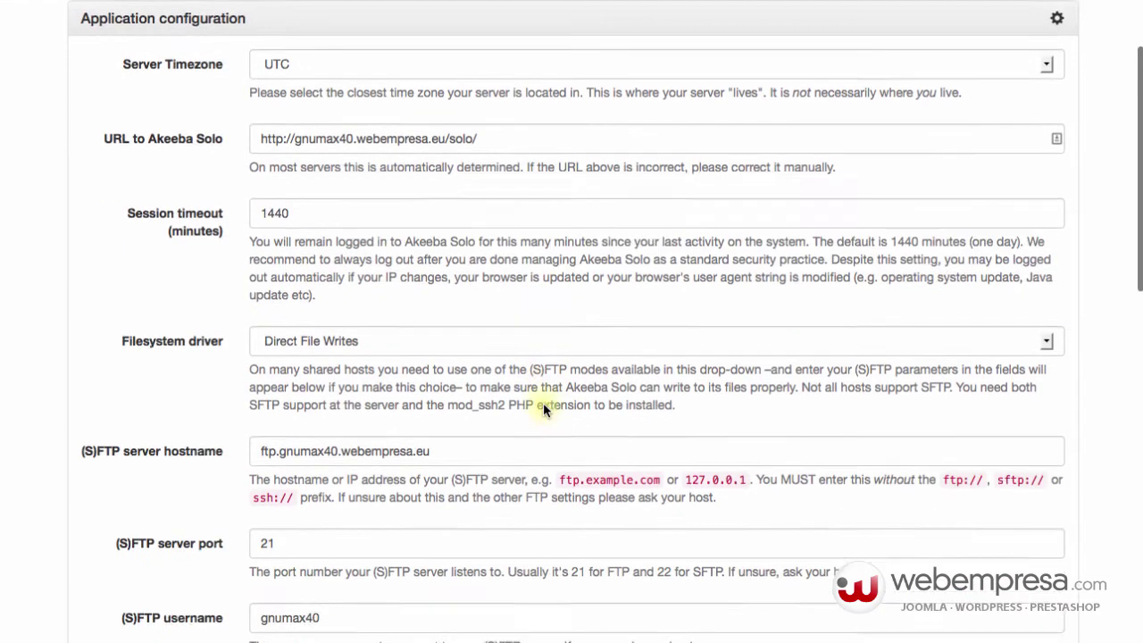
scroll(543, 409, "up", 5)
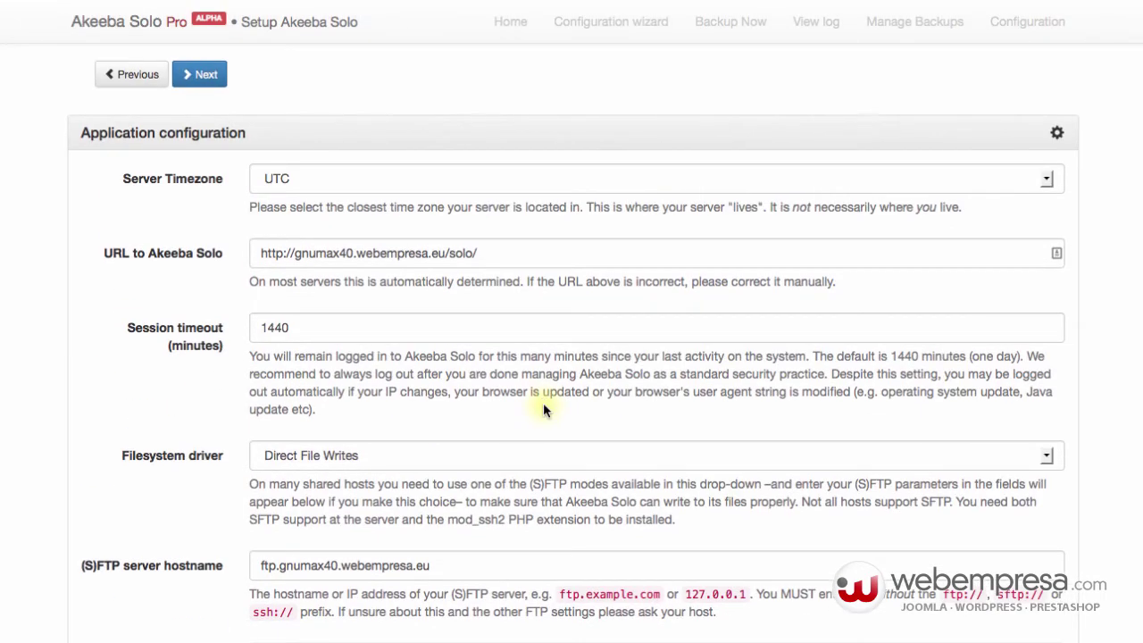
scroll(543, 404, "down", 3)
scroll(544, 409, "up", 3)
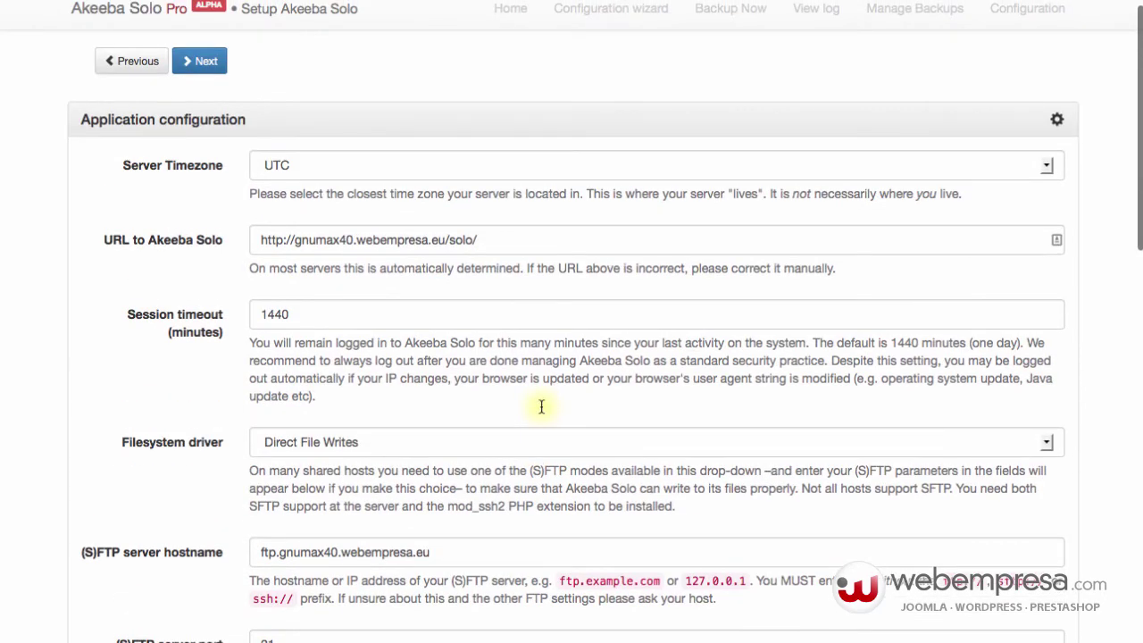
scroll(268, 190, "down", 1)
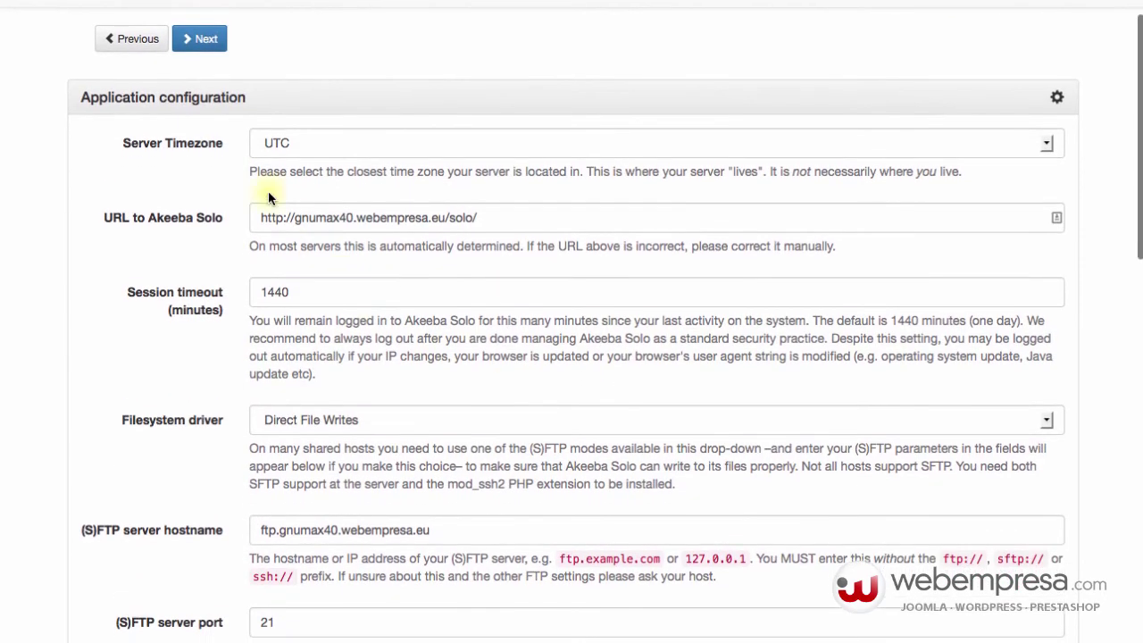
scroll(139, 87, "down", 1)
scroll(138, 80, "up", 2)
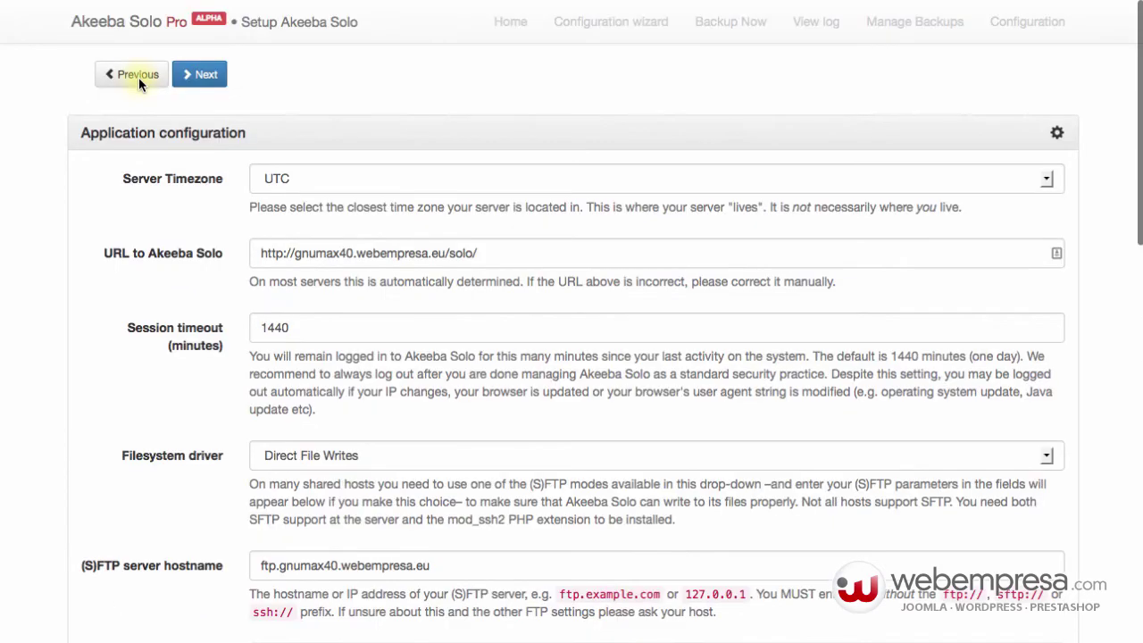
left_click(138, 77)
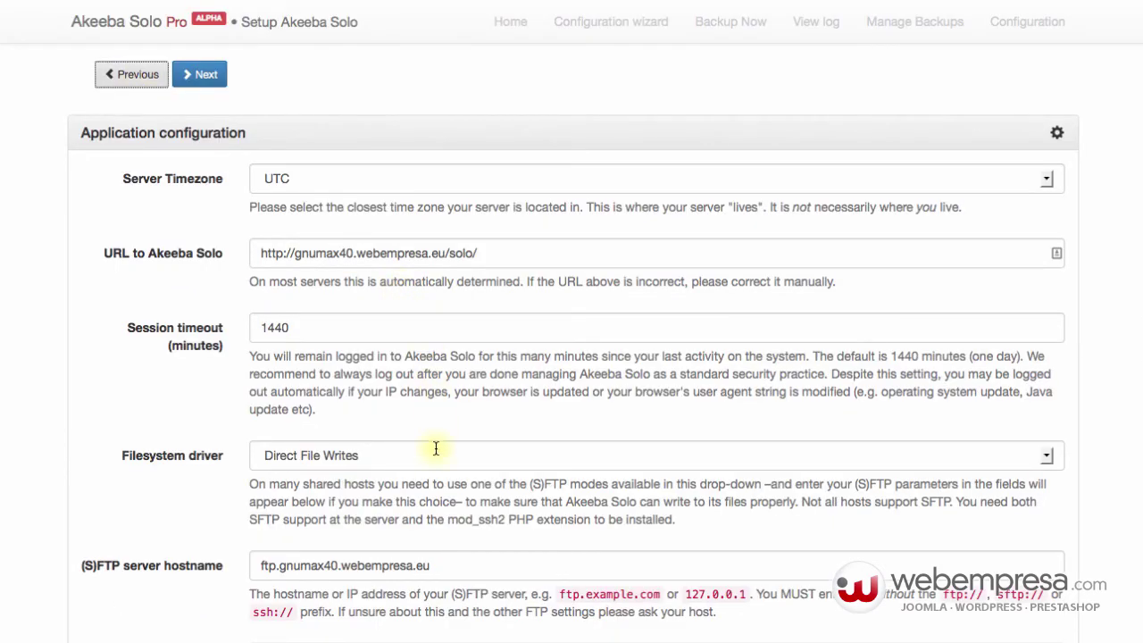
scroll(676, 421, "down", 2)
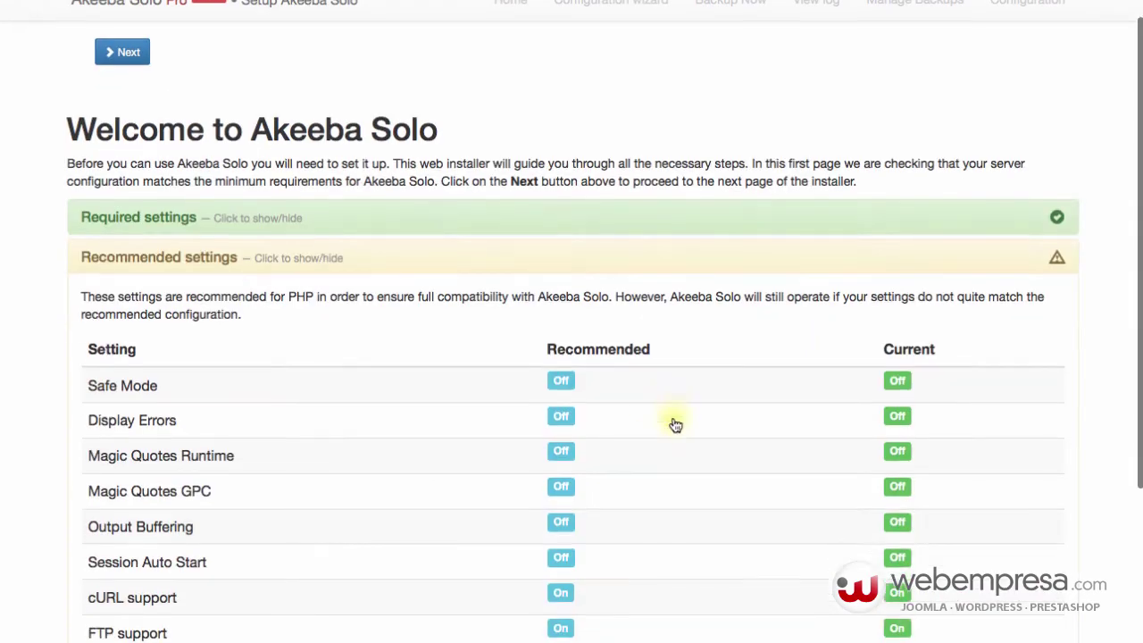
scroll(188, 170, "down", 3)
scroll(661, 150, "up", 5)
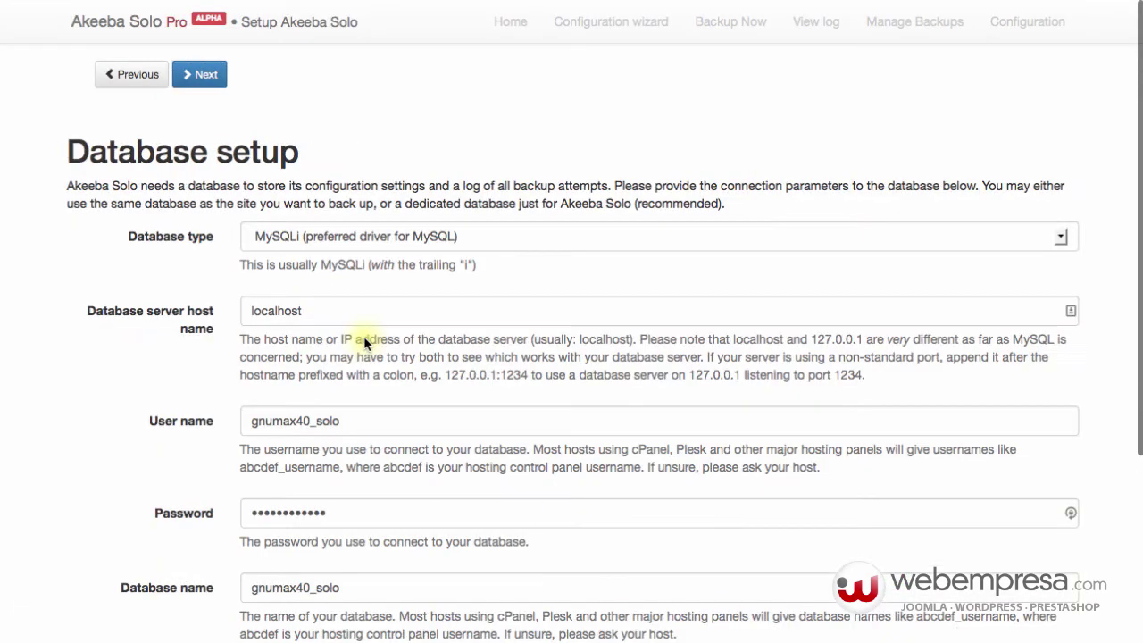
scroll(365, 338, "down", 5)
scroll(364, 338, "down", 1)
- Append 'lo' to the database name so it reads gnumax40_solo
left_click(364, 335)
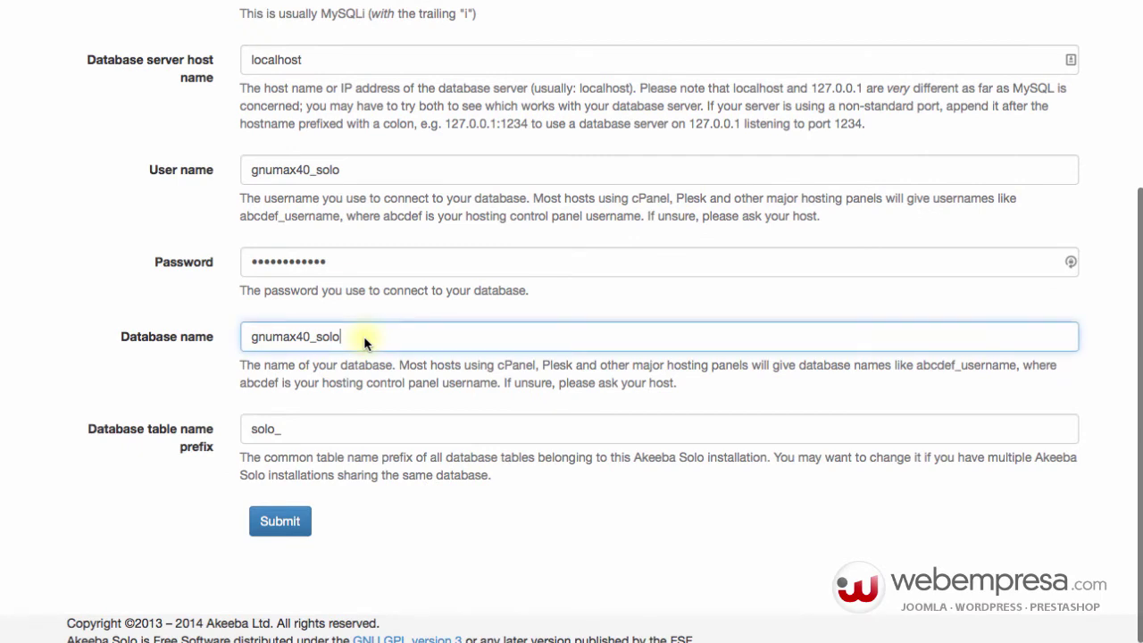
key("BackSpace")
key("BackSpace")
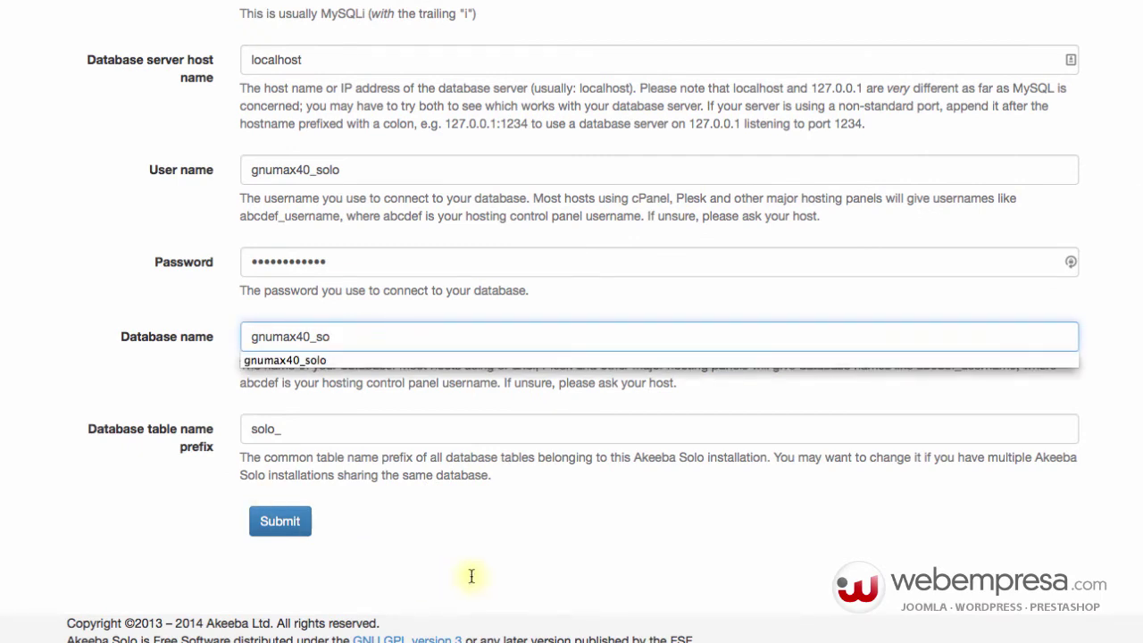
left_click(471, 577)
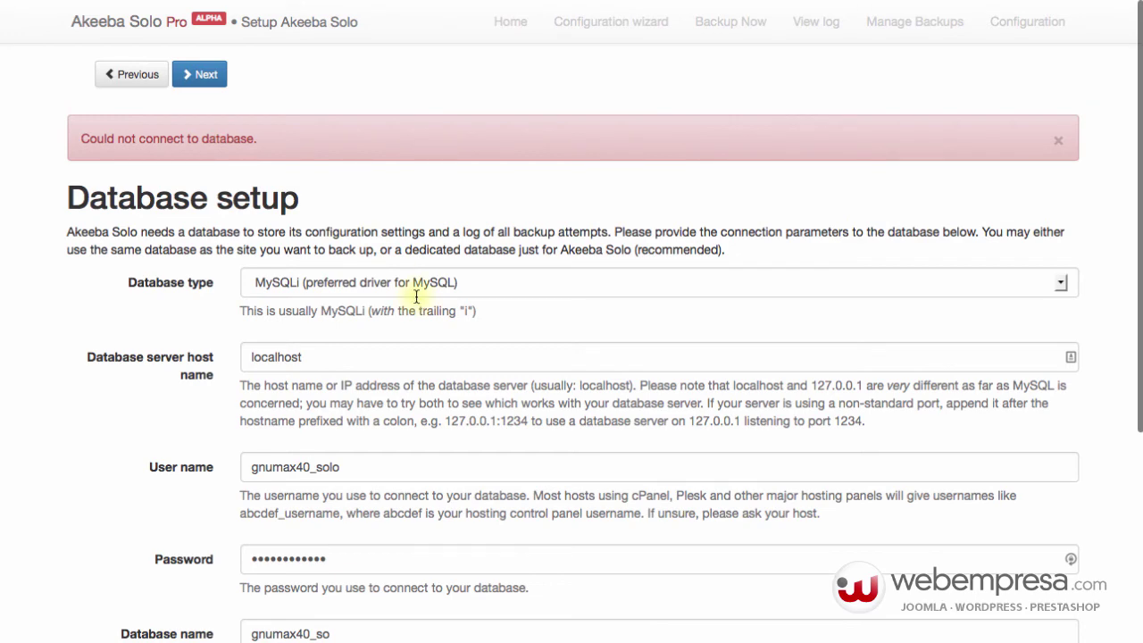
scroll(382, 396, "down", 5)
scroll(388, 273, "up", 5)
scroll(375, 438, "down", 4)
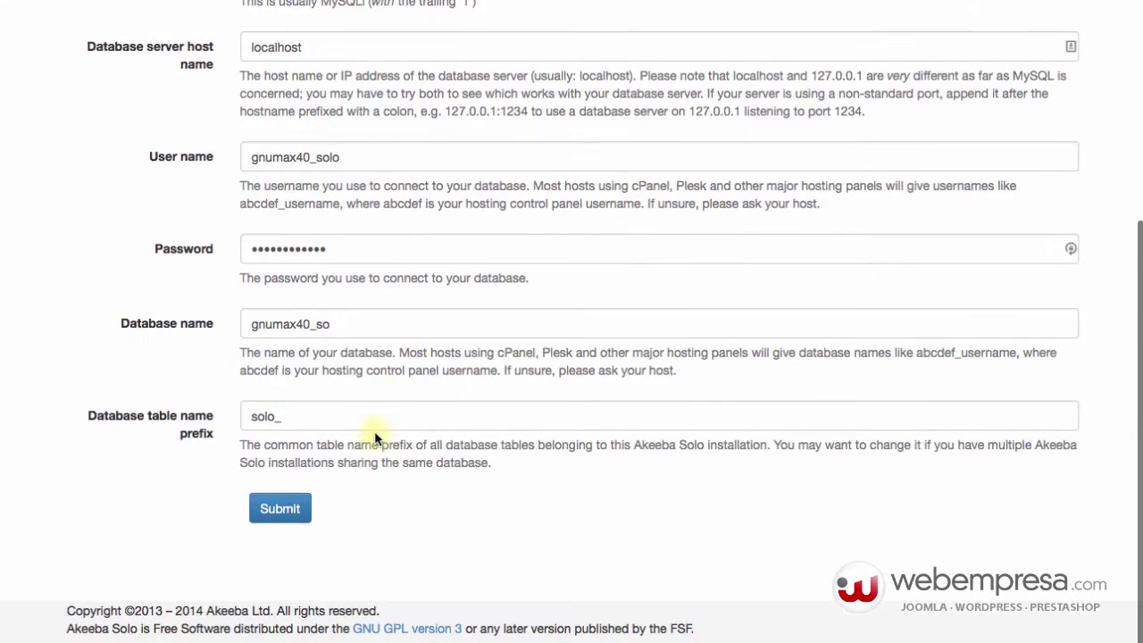
left_click(349, 322)
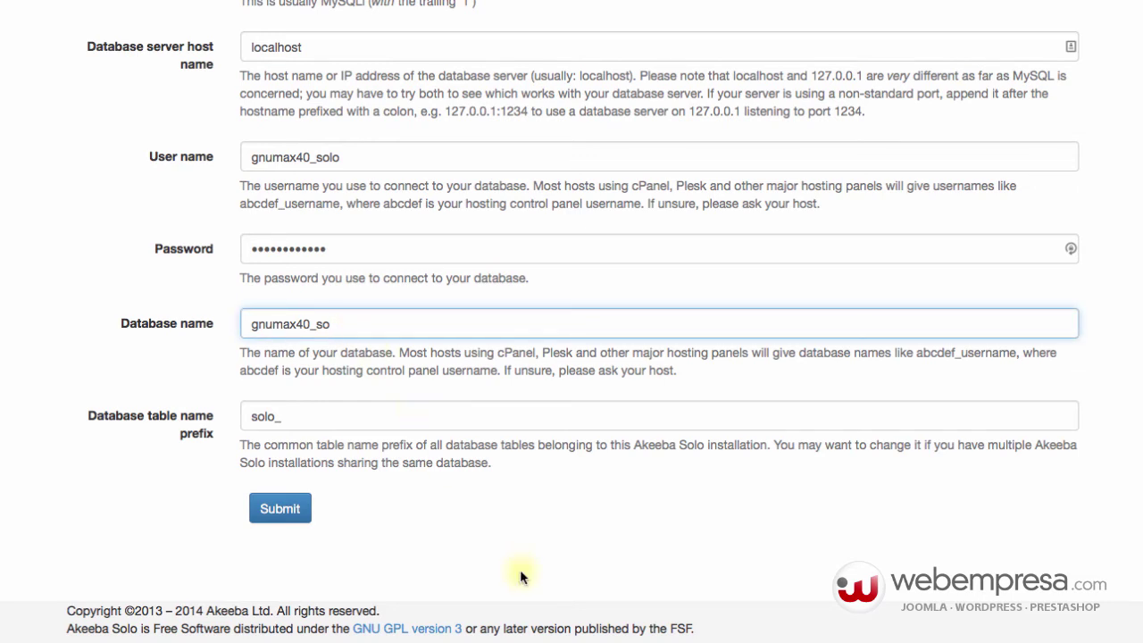
type("lo")
left_click(490, 532)
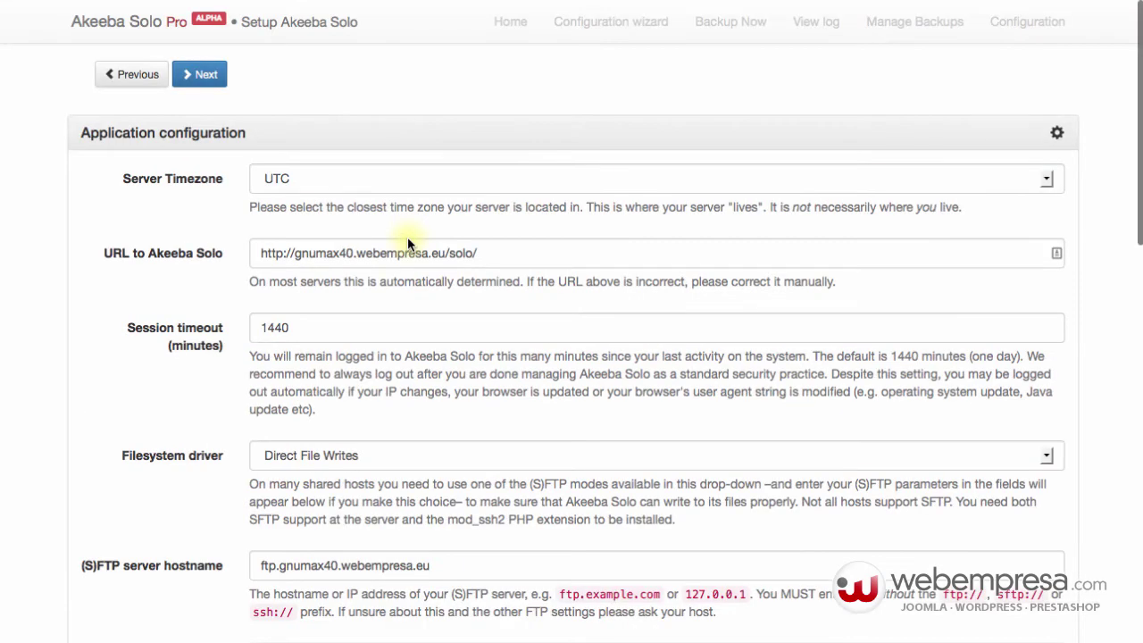
- Pick Europe/Madrid from the Server Timezone dropdown
scroll(407, 243, "down", 5)
scroll(407, 243, "up", 5)
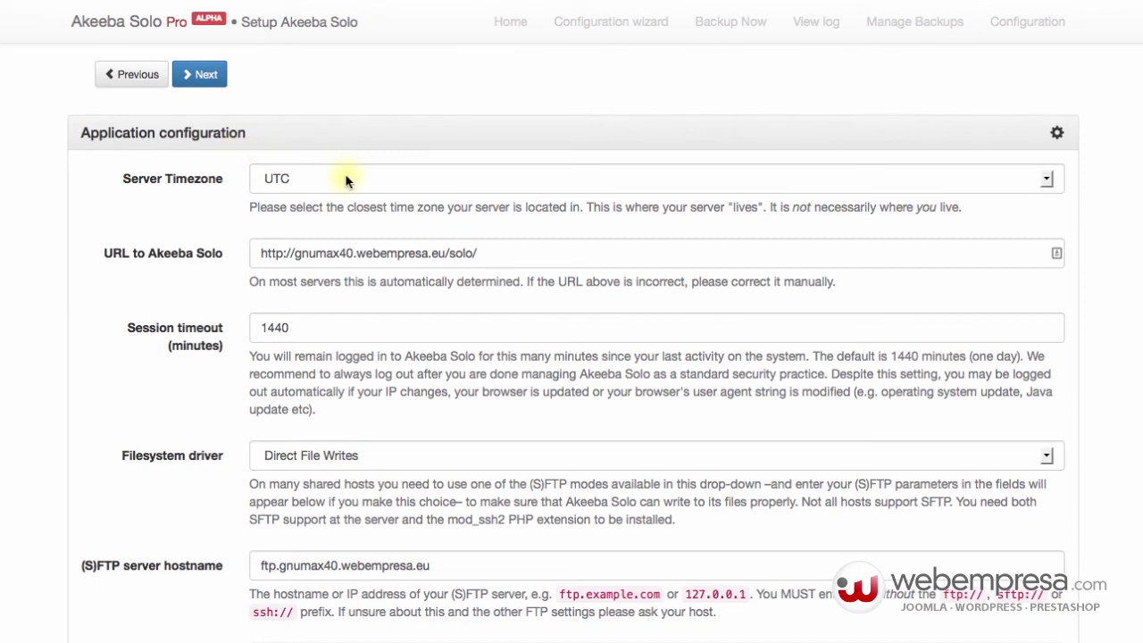
left_click(348, 181)
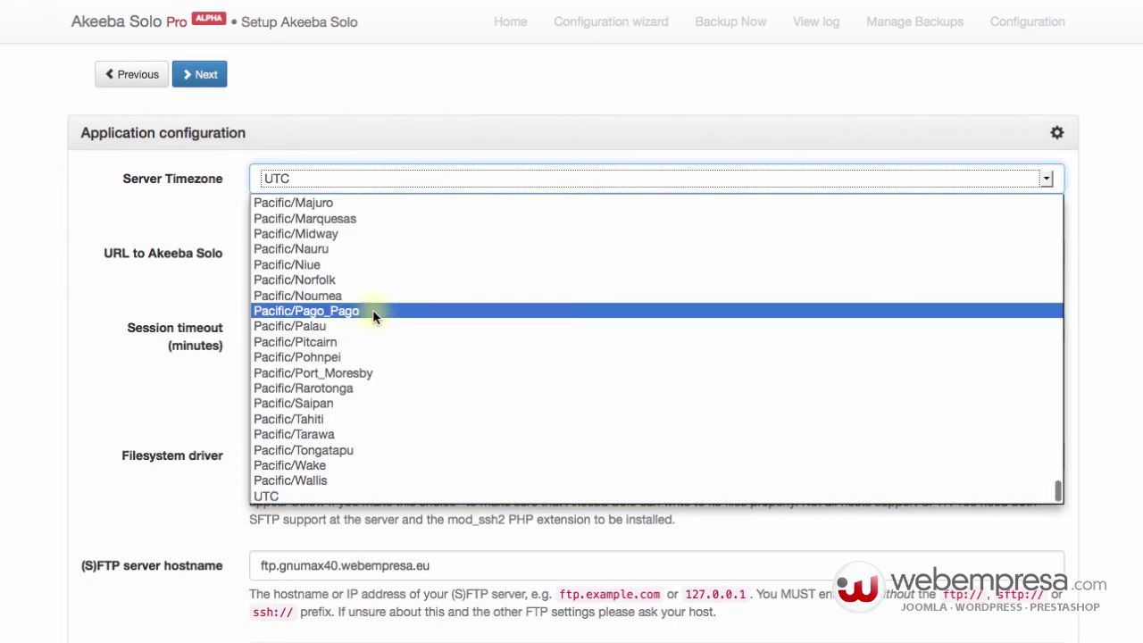
scroll(372, 310, "up", 5)
scroll(373, 309, "up", 10)
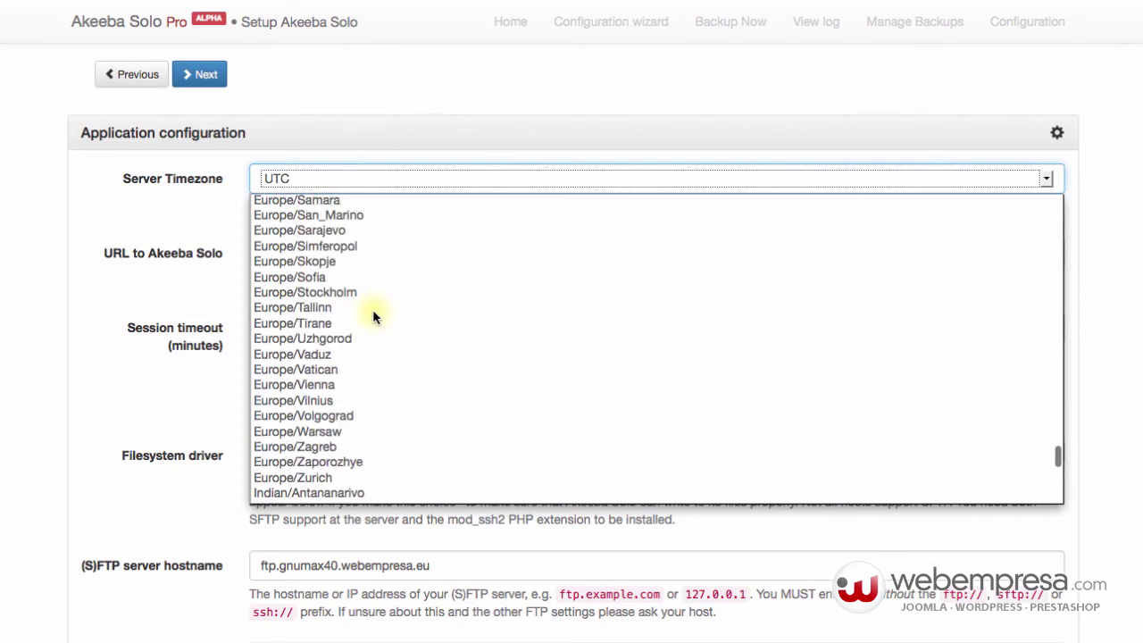
scroll(372, 312, "up", 3)
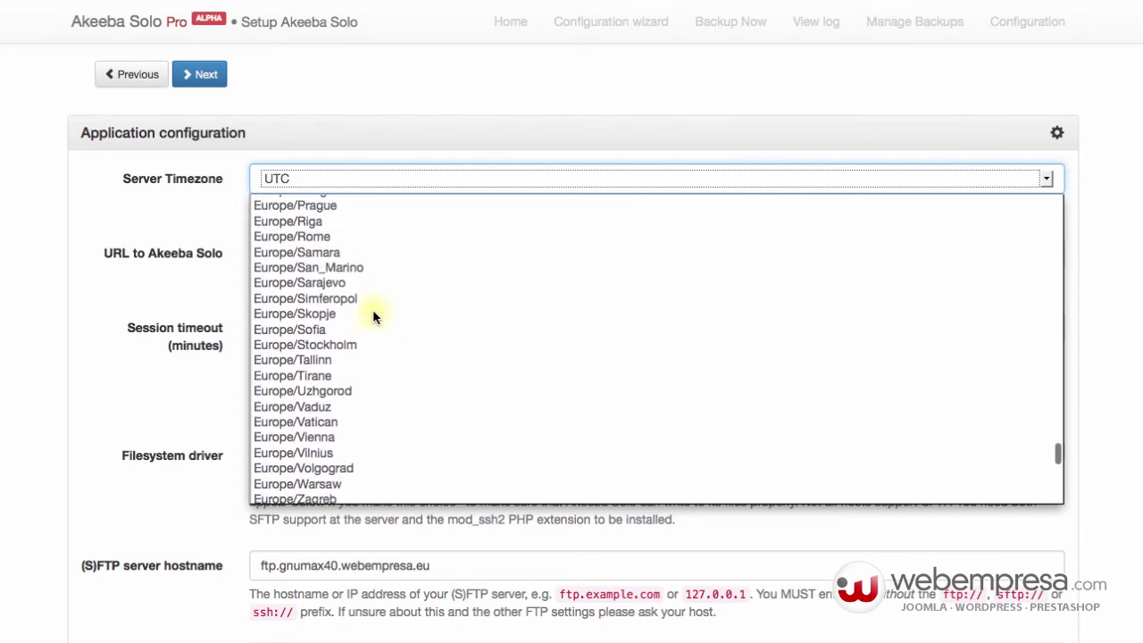
scroll(363, 317, "up", 2)
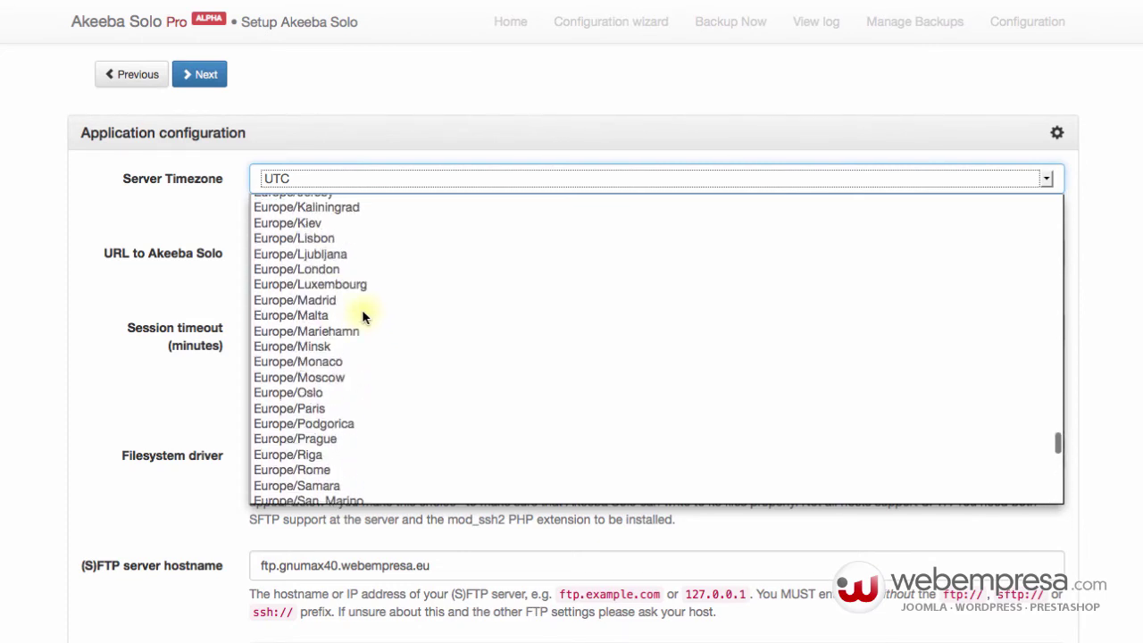
scroll(363, 316, "up", 4)
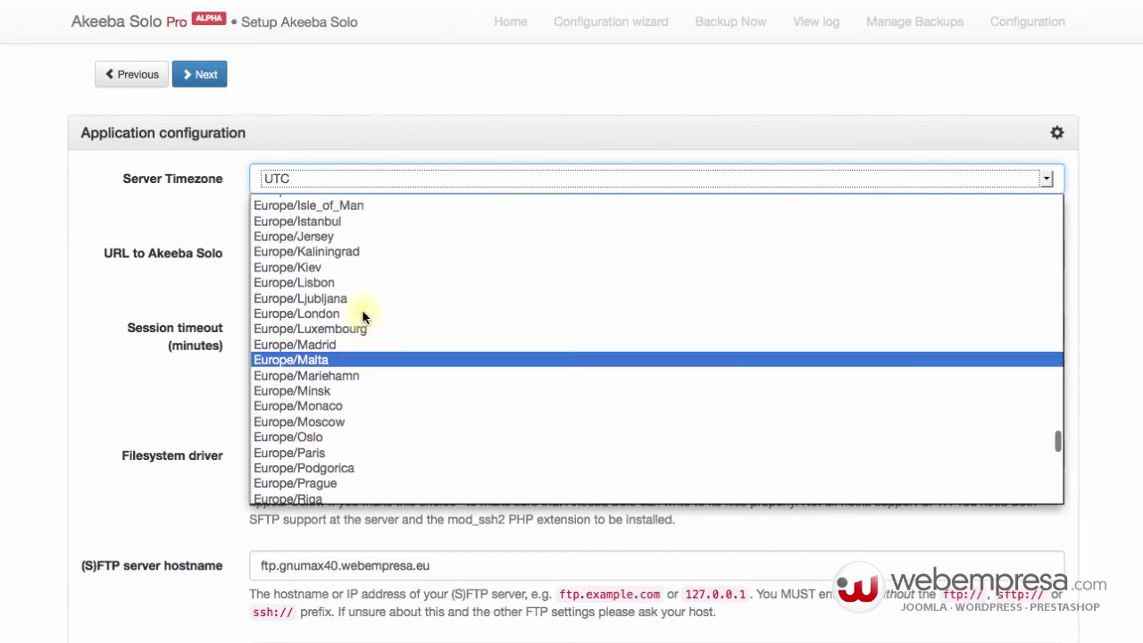
scroll(364, 316, "up", 4)
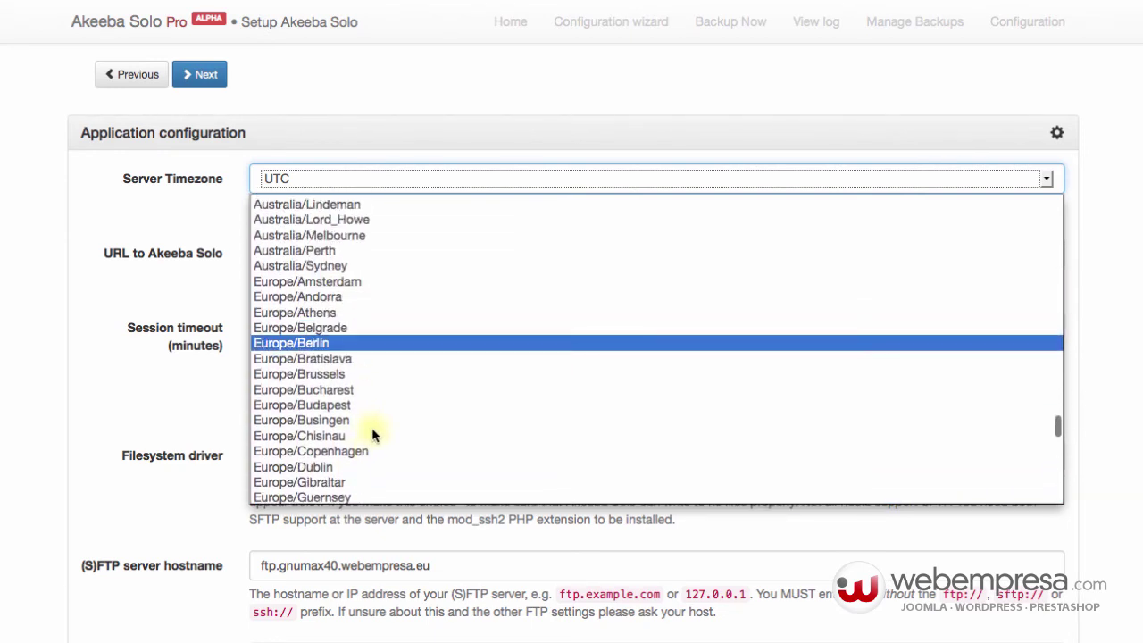
scroll(336, 429, "down", 1)
scroll(336, 429, "down", 4)
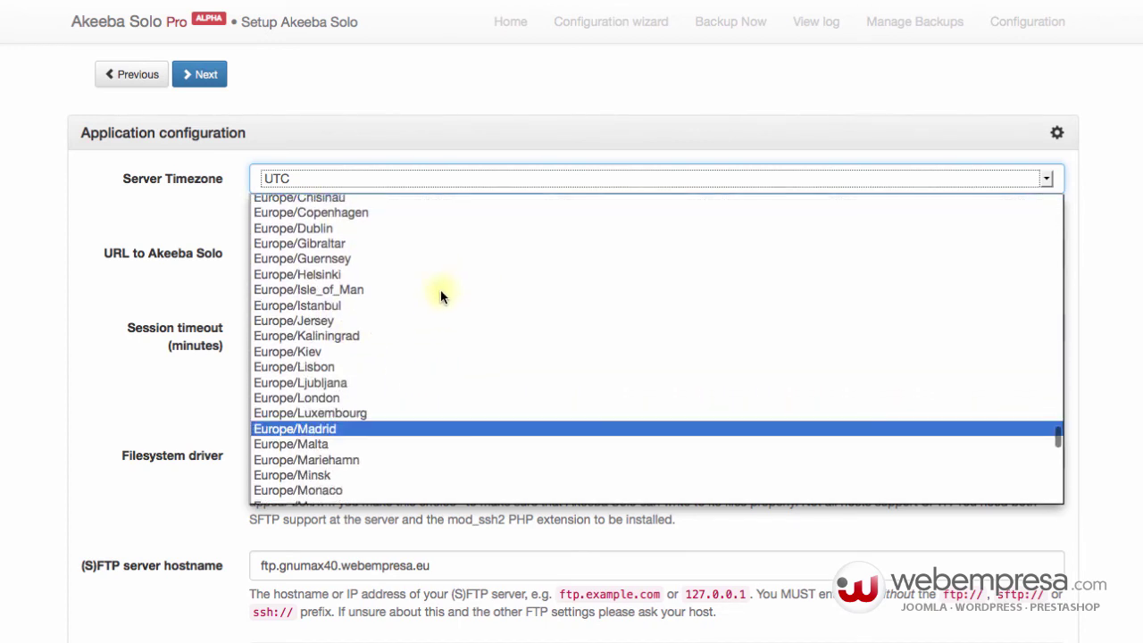
left_click(336, 429)
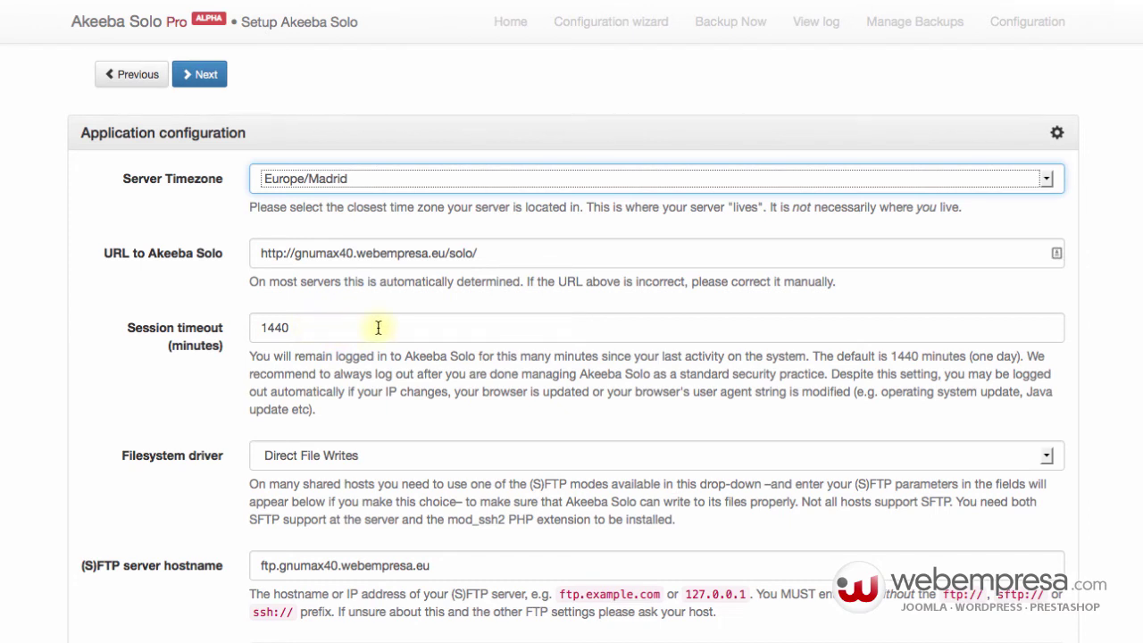
scroll(393, 328, "down", 1)
scroll(410, 327, "down", 5)
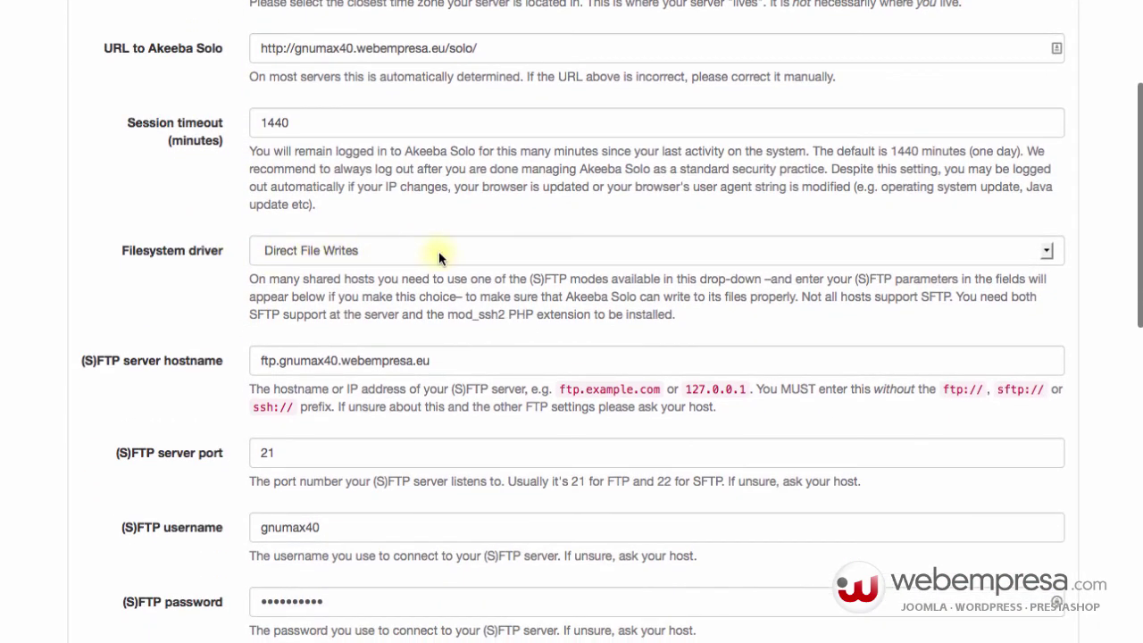
scroll(301, 281, "down", 2)
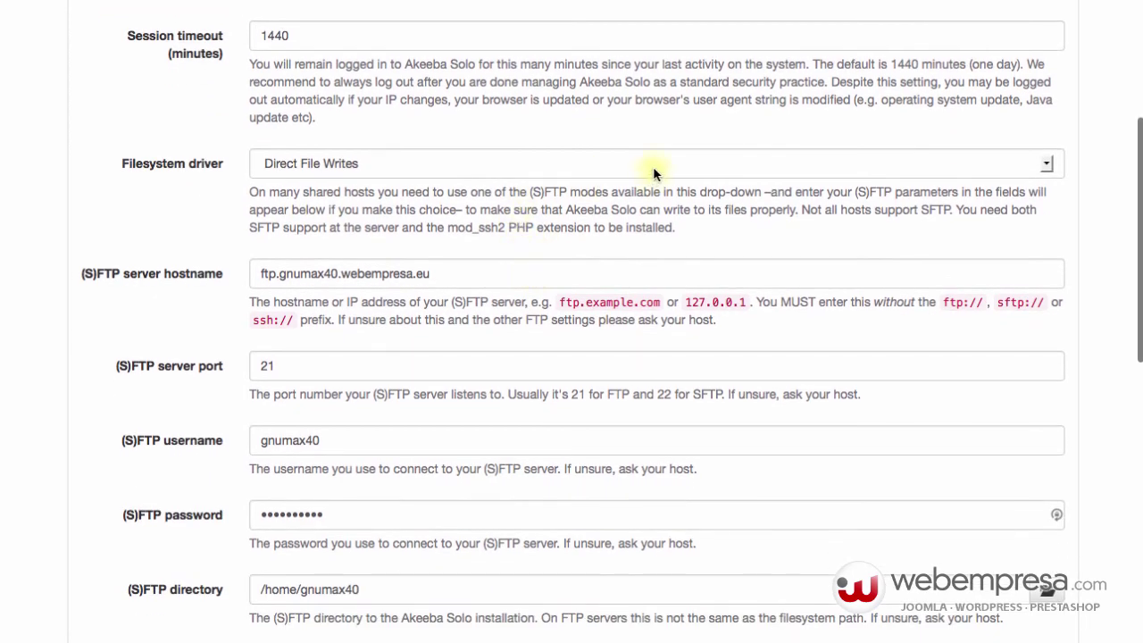
left_click(630, 168)
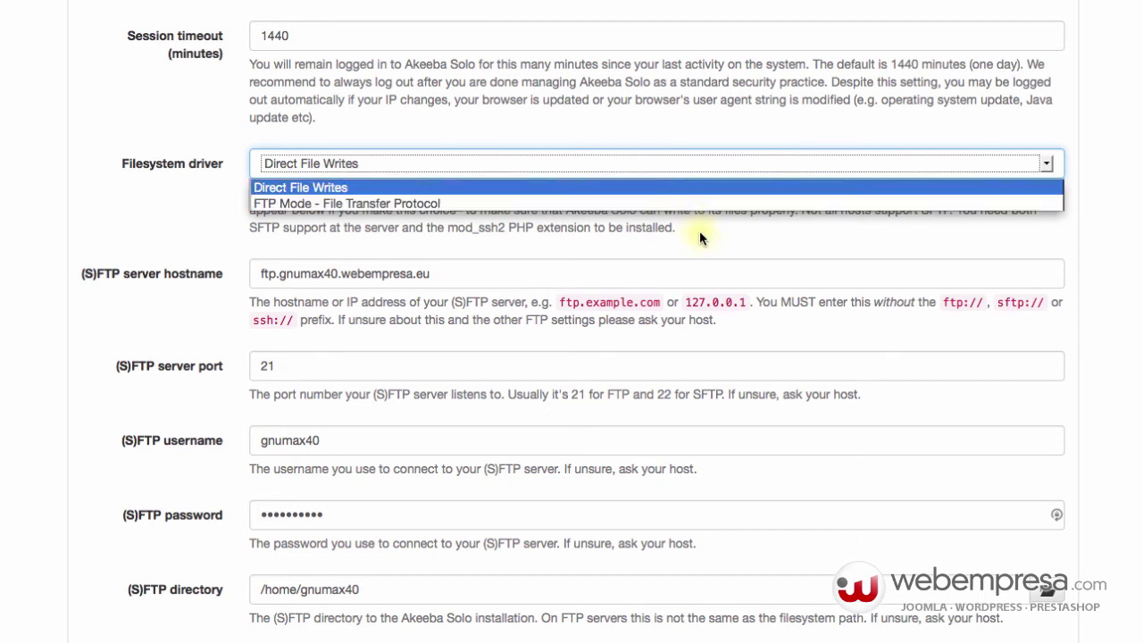
left_click(317, 228)
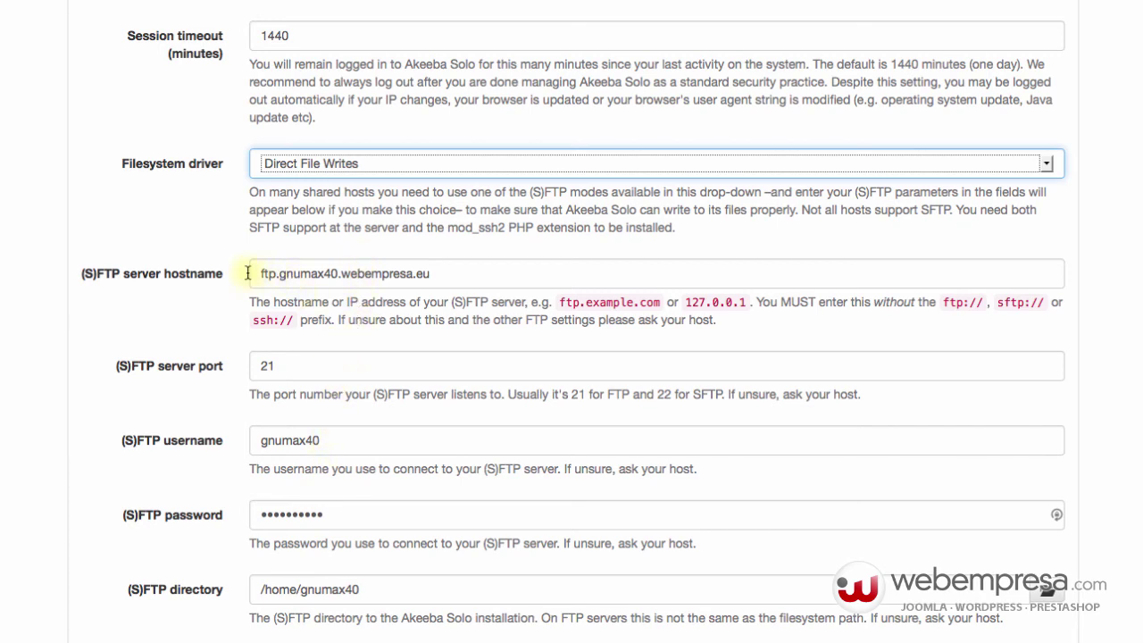
- Delete the ftp. prefix from the (S)FTP server hostname
left_click_drag(282, 274, 209, 302)
key("BackSpace")
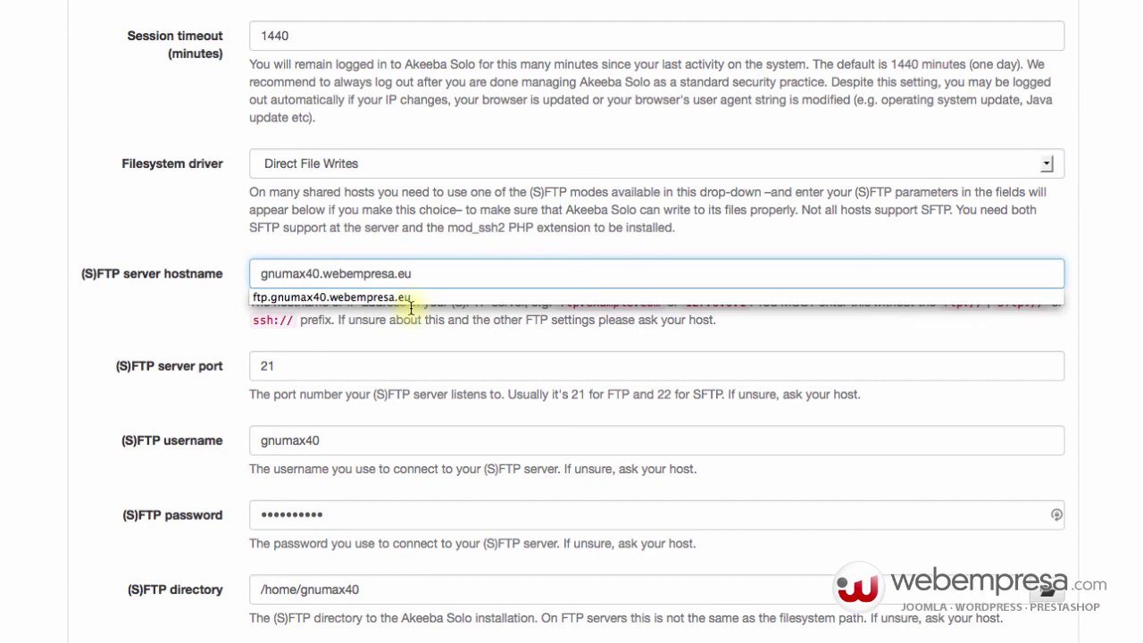
left_click(408, 307)
scroll(408, 307, "down", 3)
scroll(411, 312, "up", 1)
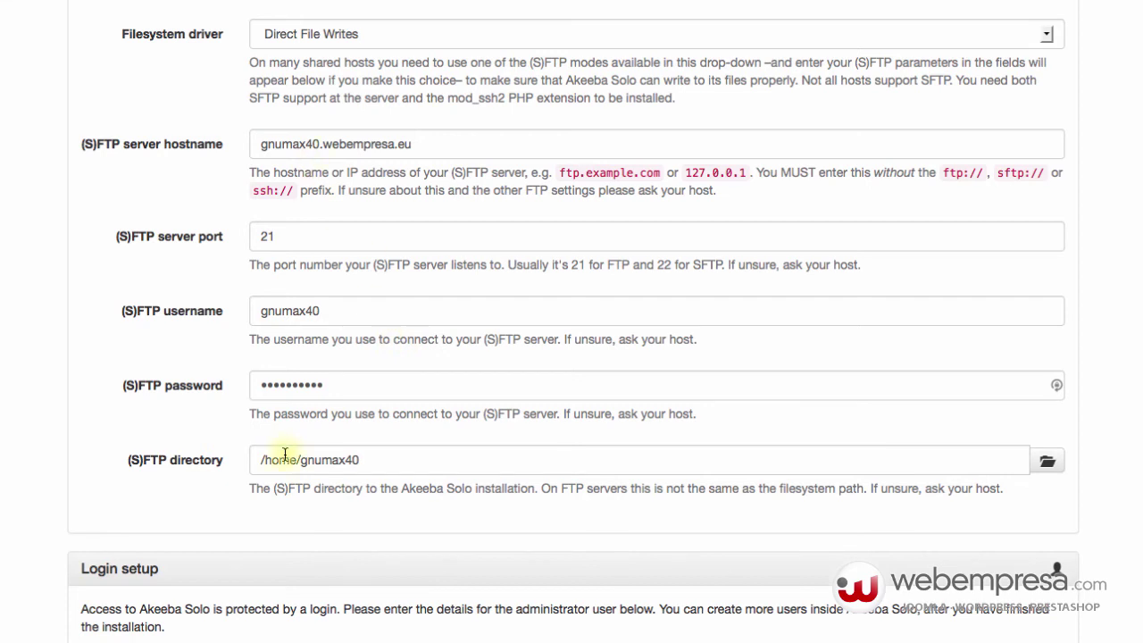
scroll(288, 456, "down", 2)
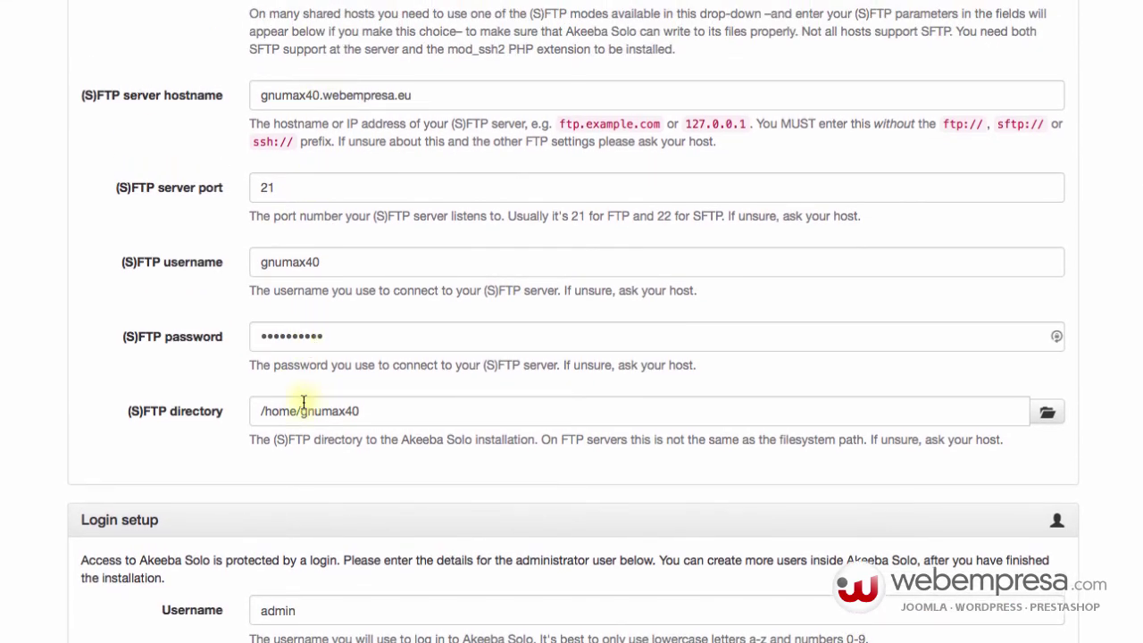
scroll(287, 204, "up", 1)
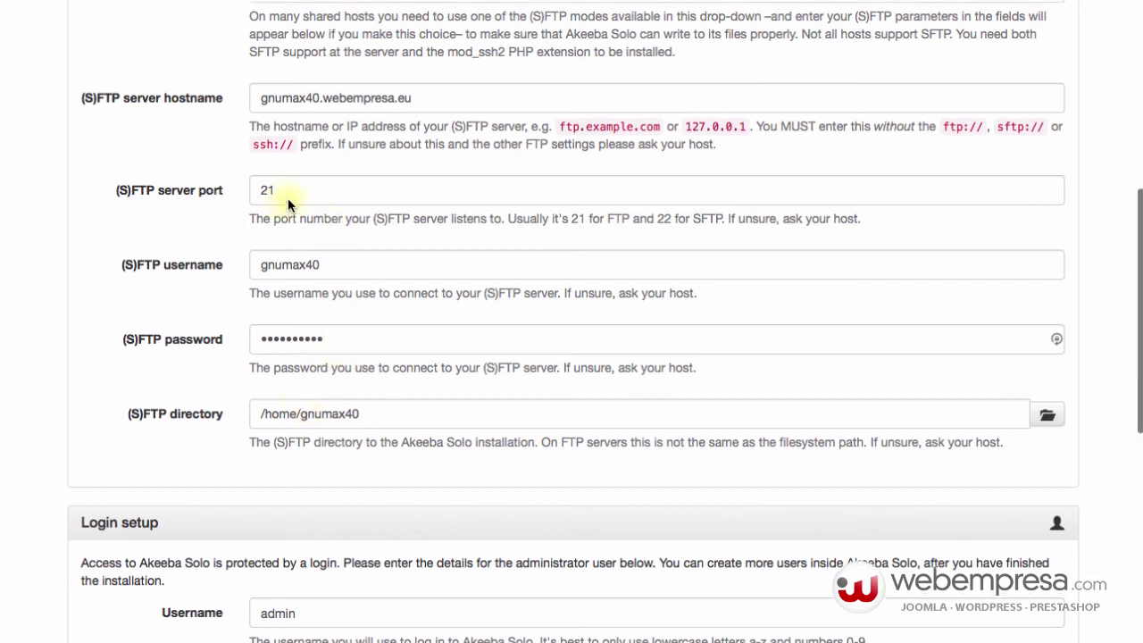
scroll(288, 204, "up", 3)
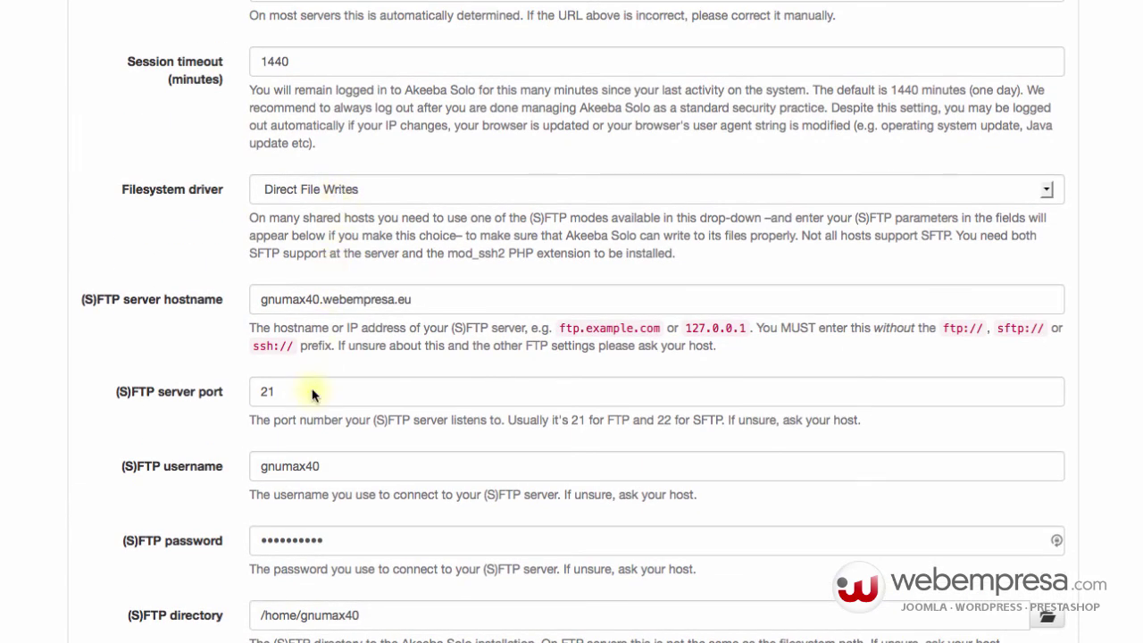
scroll(311, 391, "down", 8)
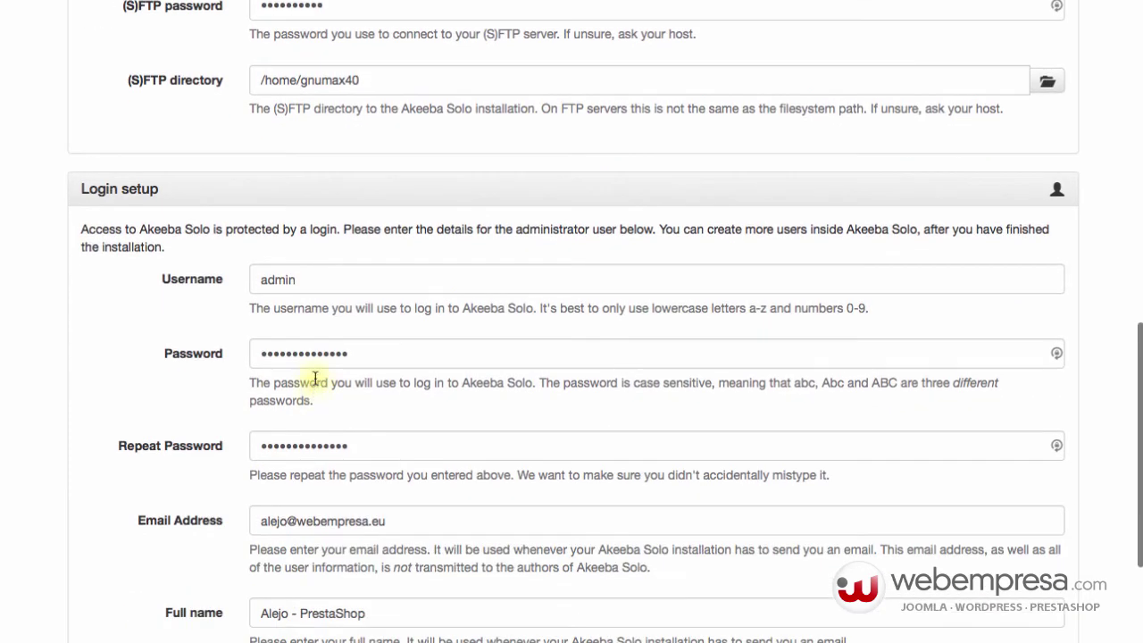
scroll(314, 378, "down", 2)
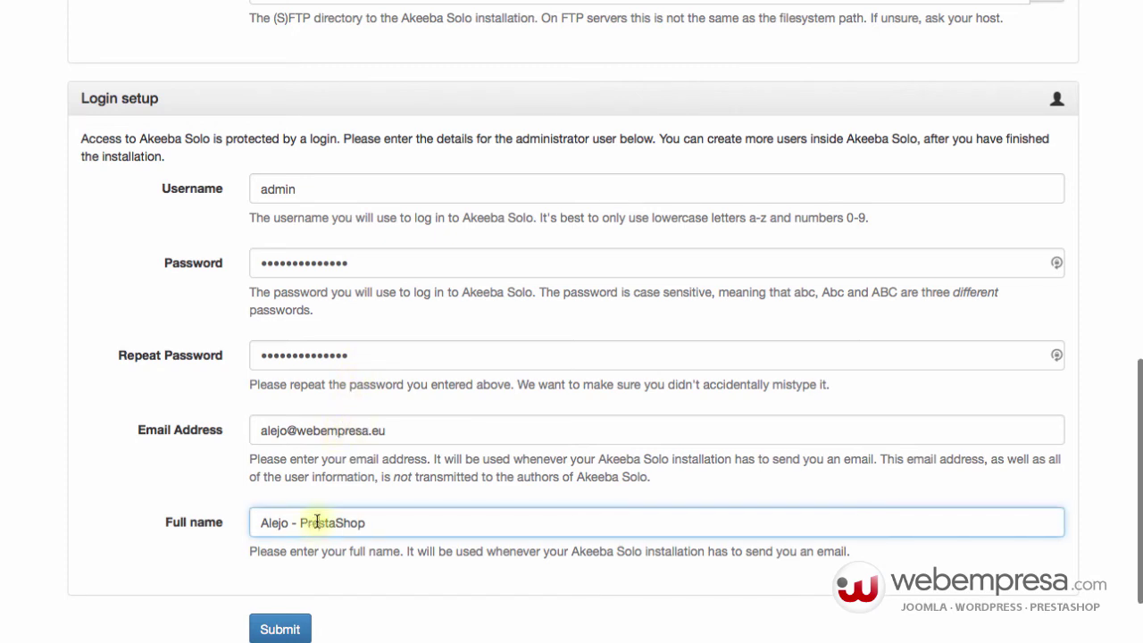
- Replace the word PrestaShop in the admin's full name with 'Akeeba Solo'
double_click(317, 522)
type("Akeeba Solo")
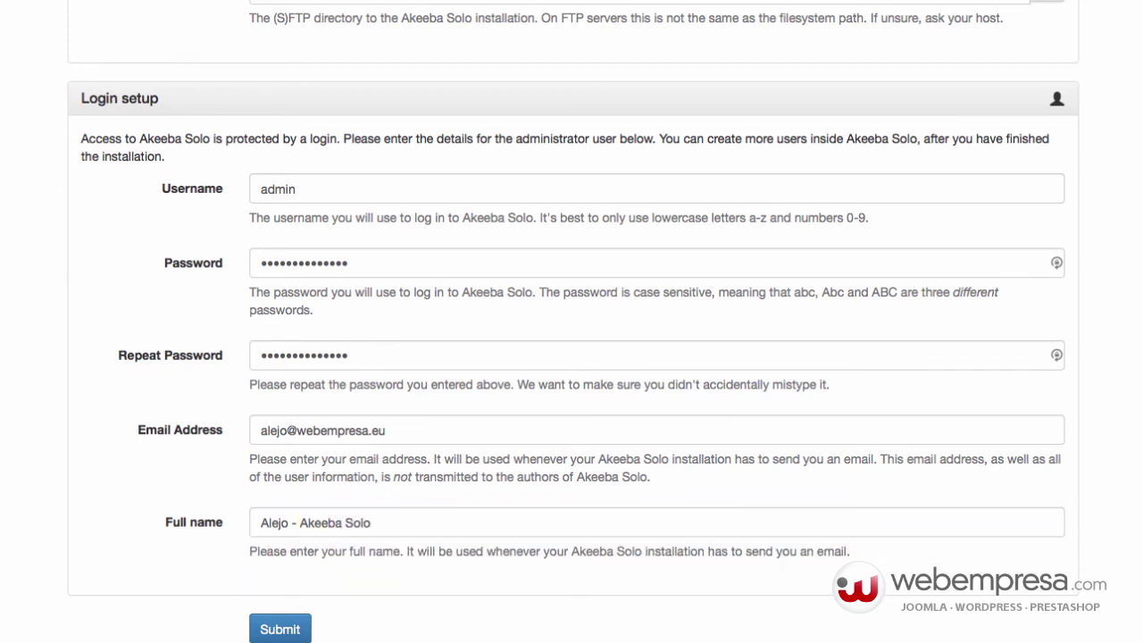
scroll(369, 585, "up", 3)
scroll(369, 585, "down", 4)
scroll(366, 585, "down", 2)
scroll(366, 580, "up", 10)
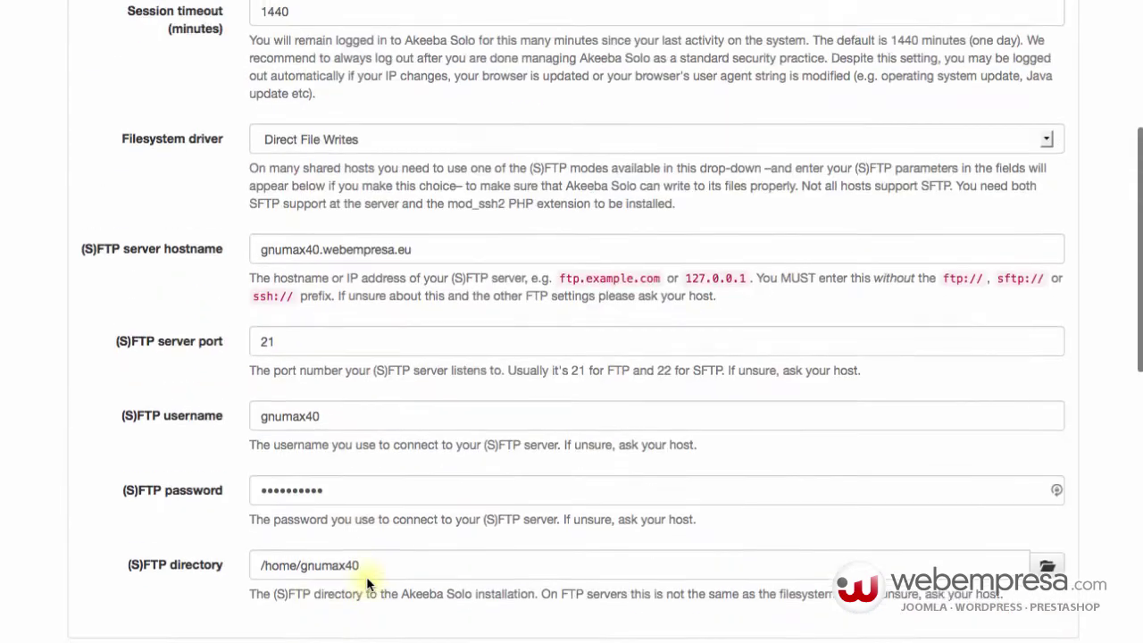
scroll(294, 518, "down", 10)
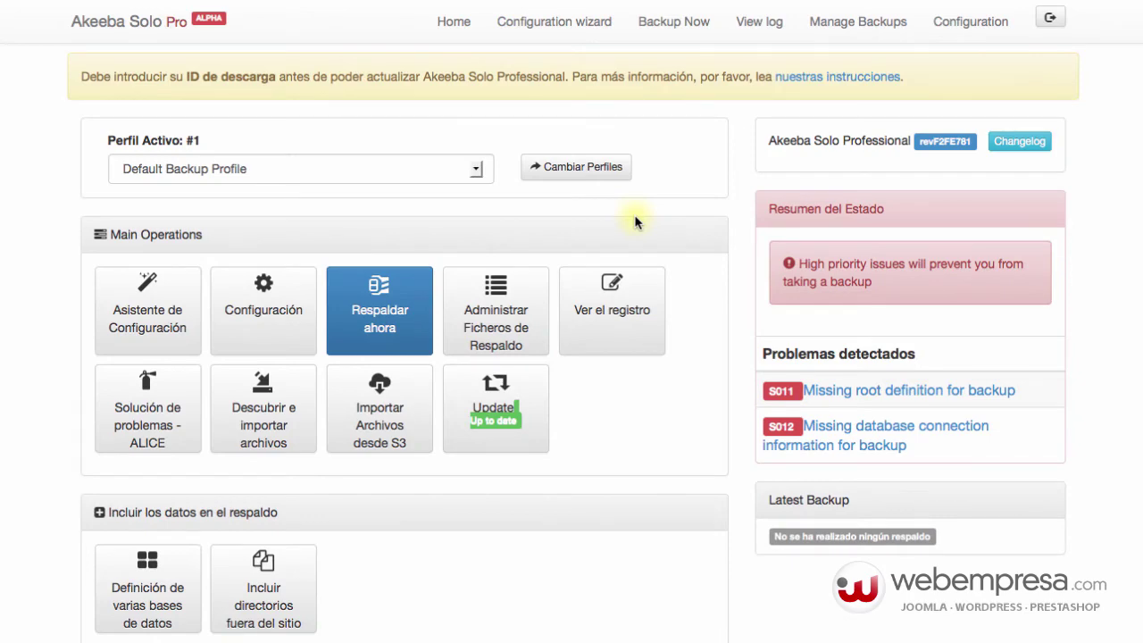
scroll(607, 403, "down", 5)
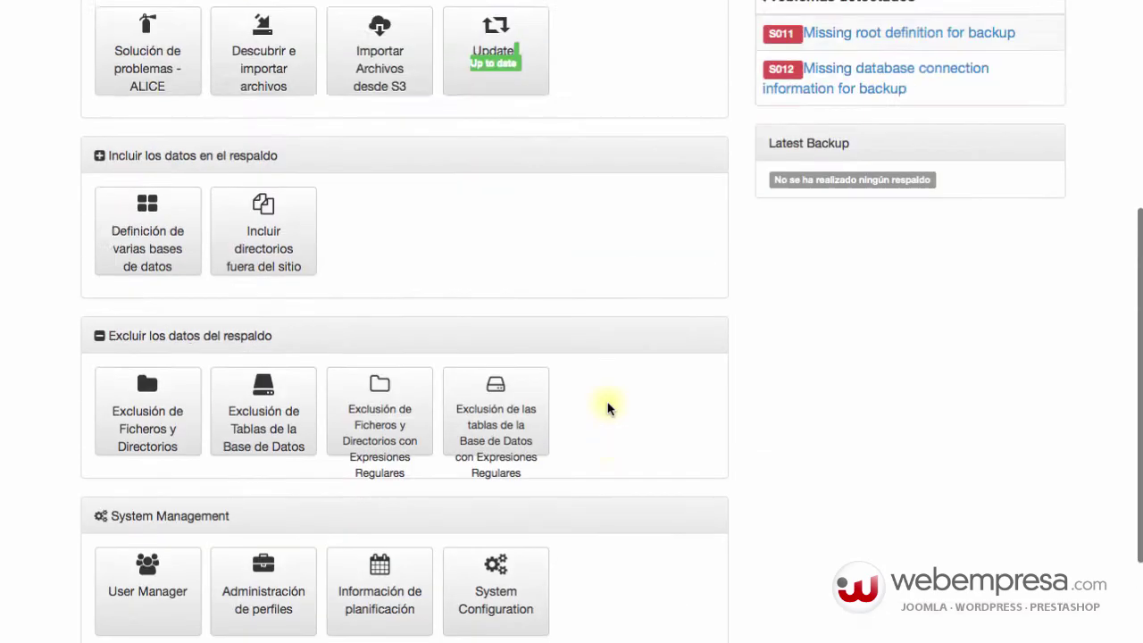
scroll(607, 408, "up", 5)
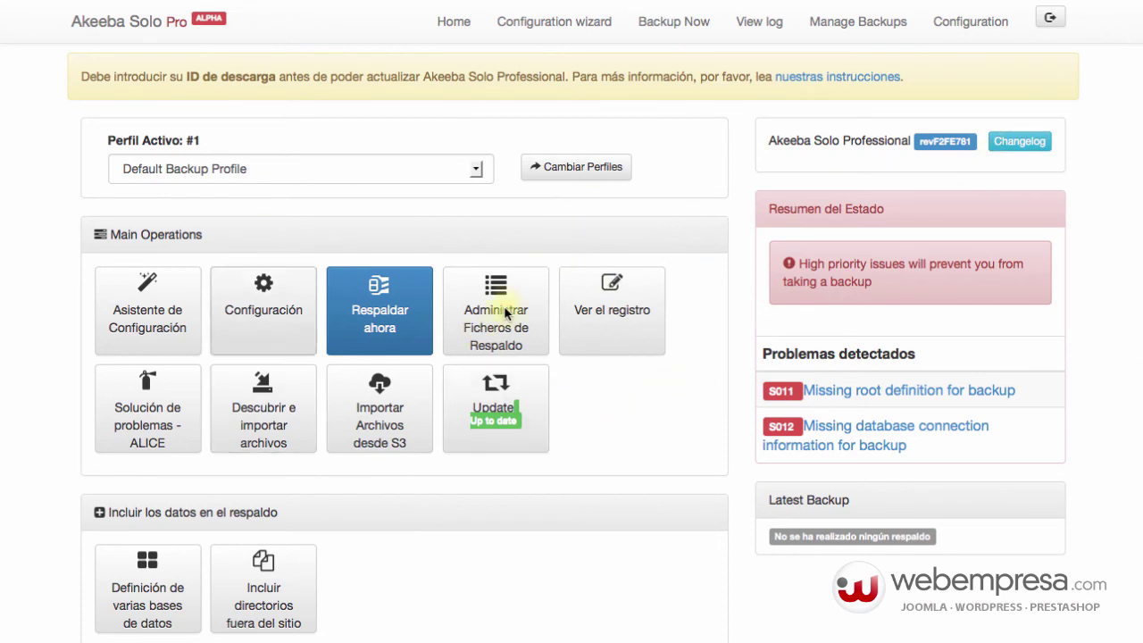
scroll(502, 306, "down", 5)
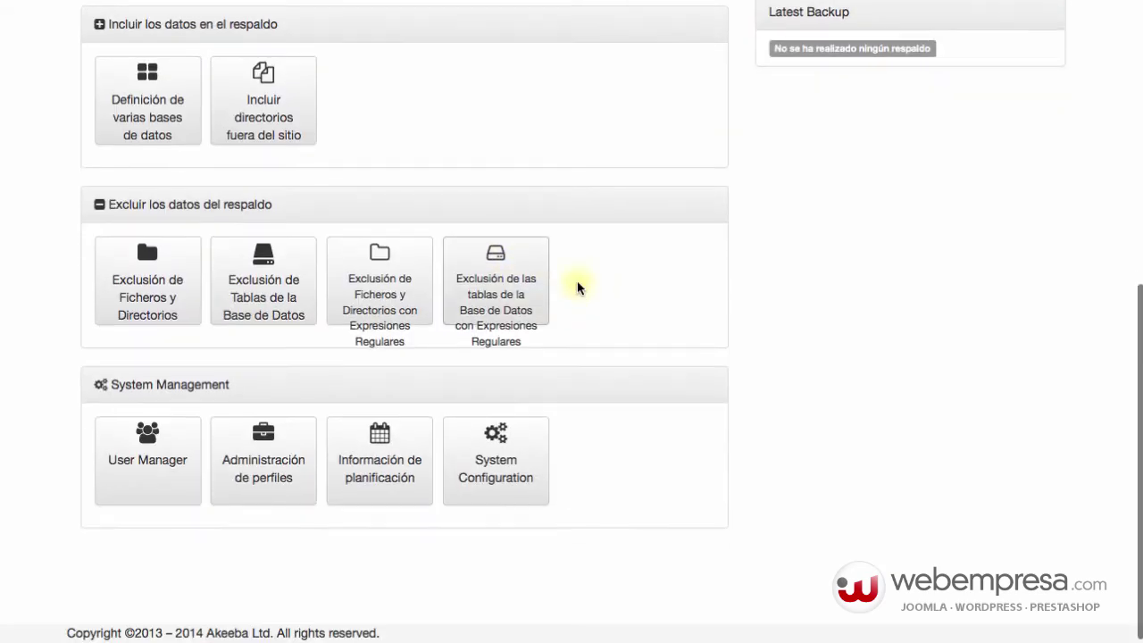
scroll(159, 384, "up", 5)
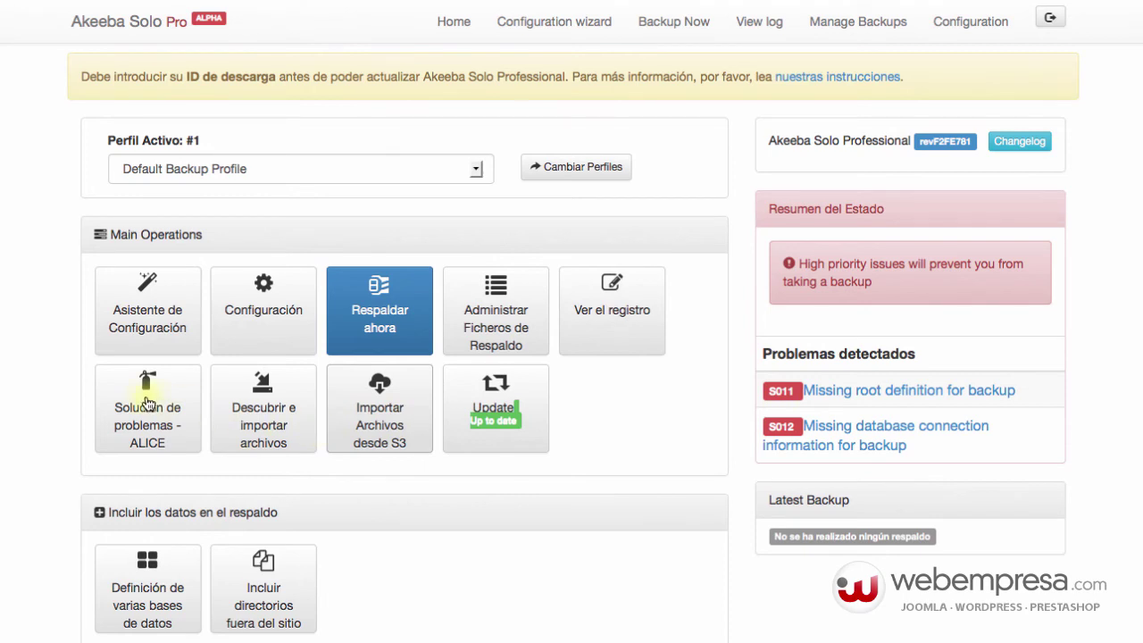
left_click(130, 422)
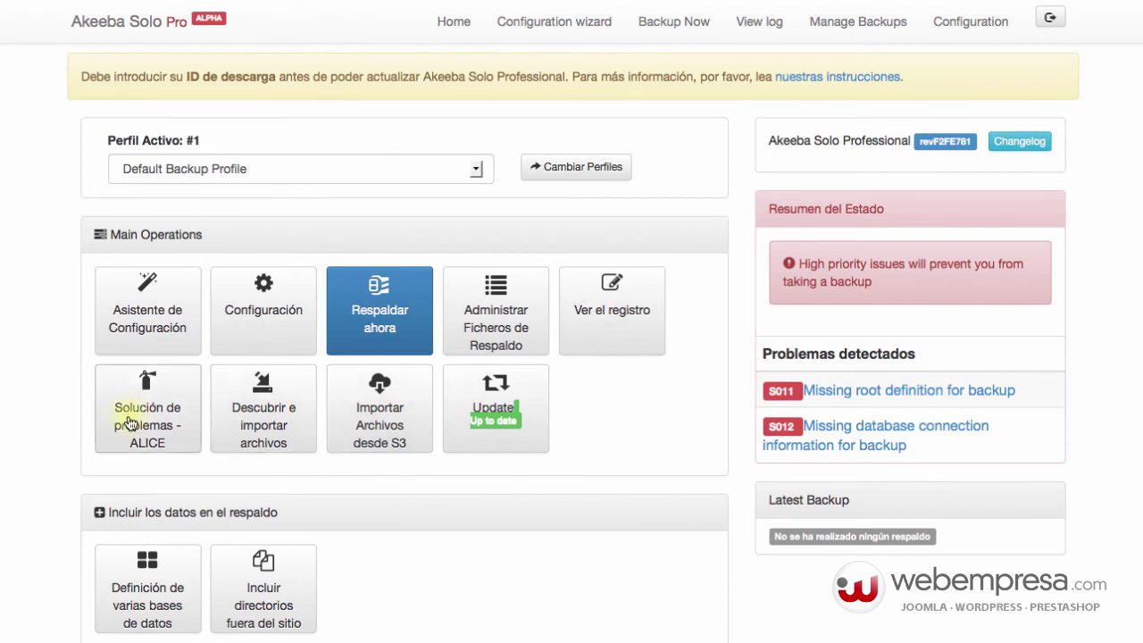
left_click(626, 318)
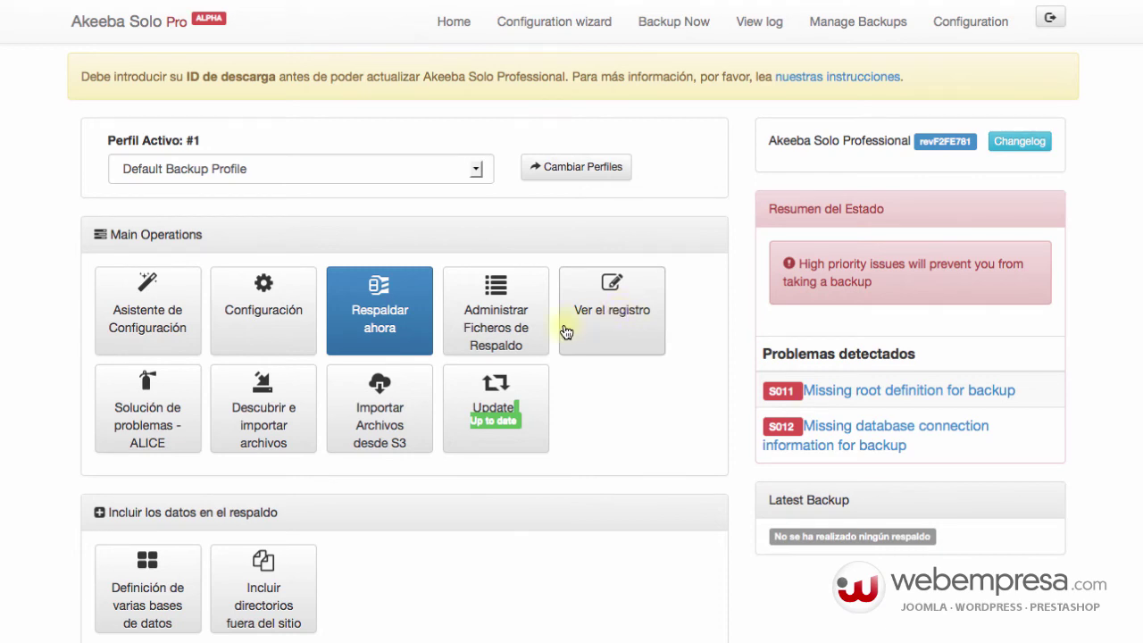
left_click(163, 317)
scroll(178, 268, "down", 6)
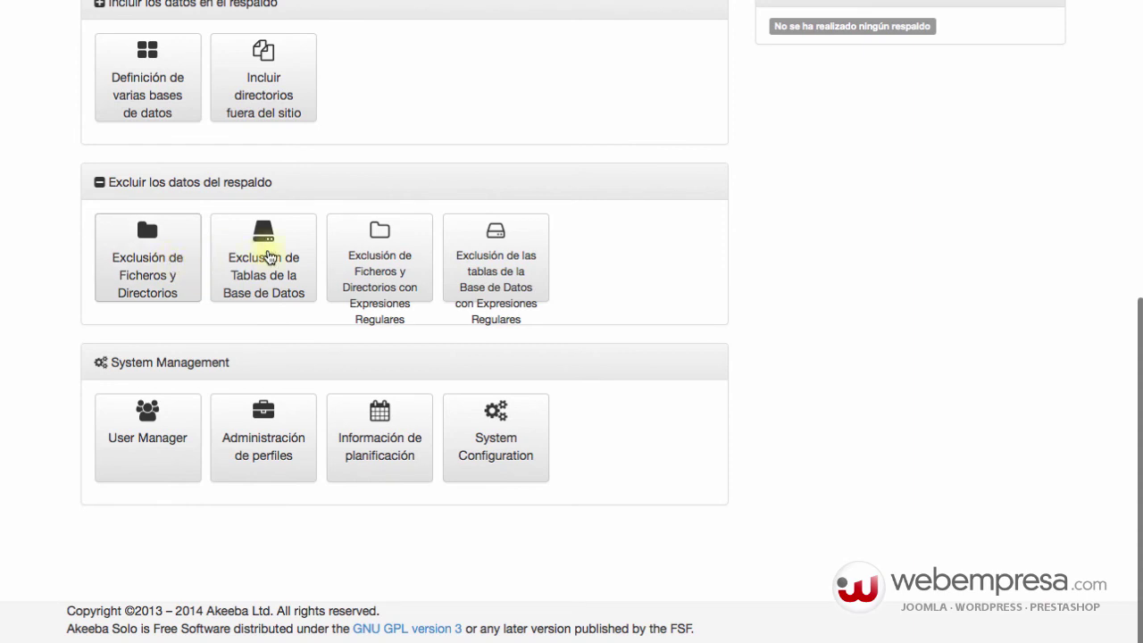
left_click(223, 237)
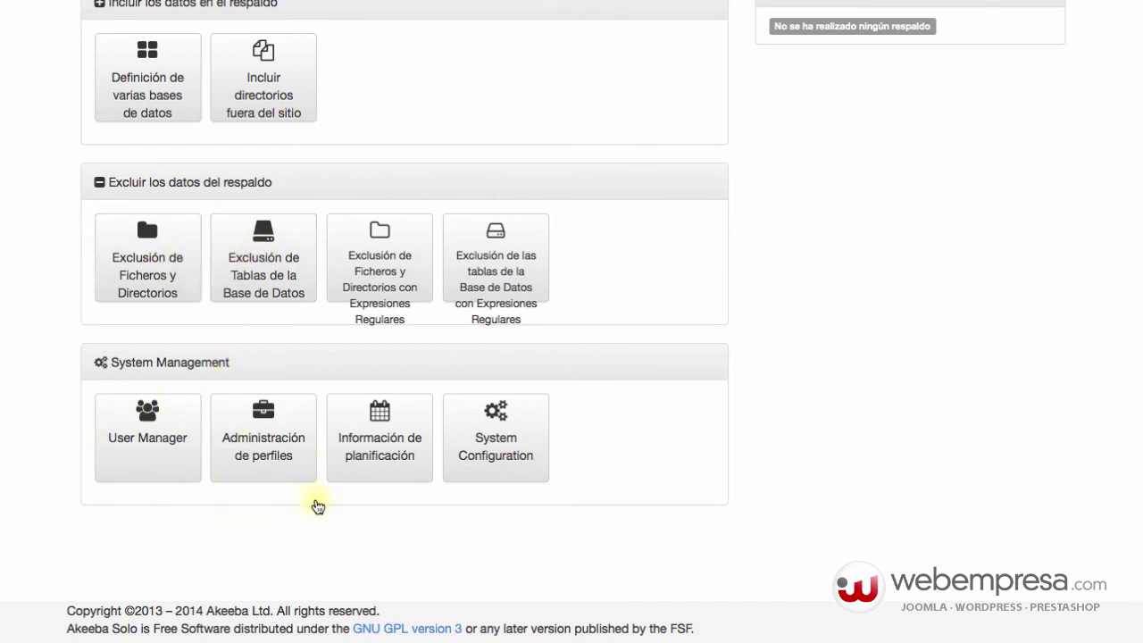
scroll(255, 500, "up", 1)
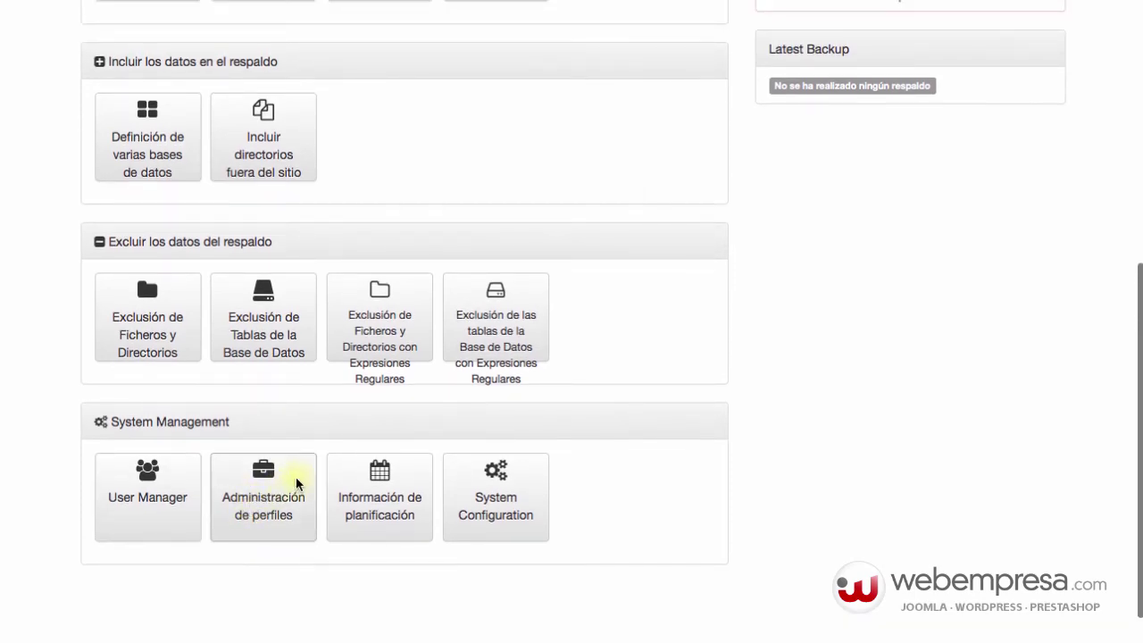
scroll(189, 501, "up", 5)
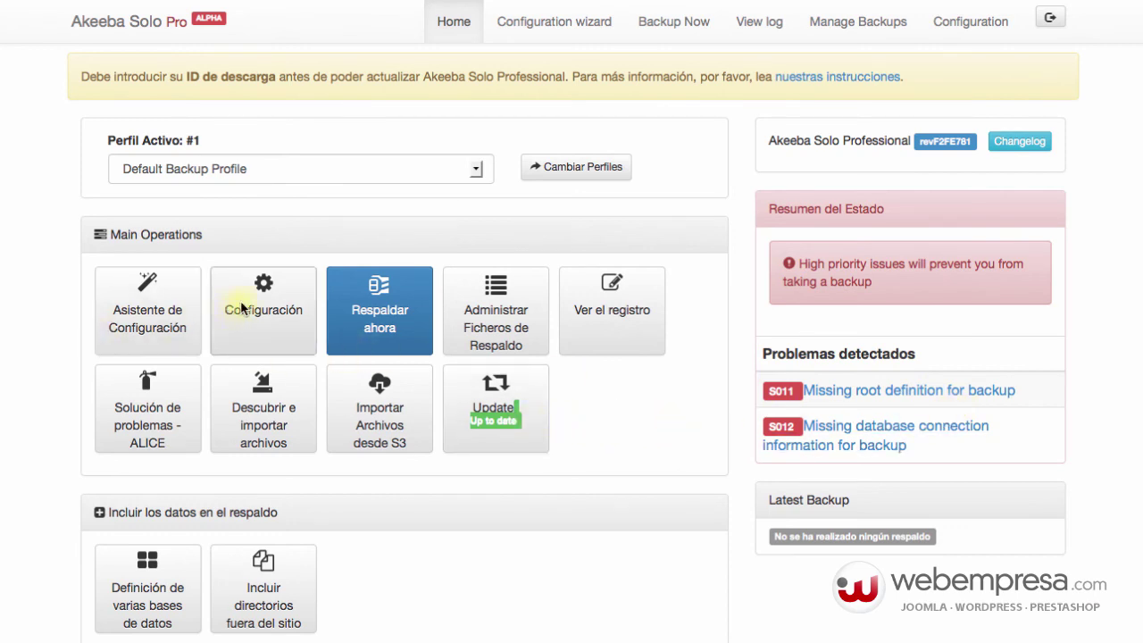
- In the Configuration wizard, browse to solo > backups and use it as Site Root
left_click(556, 30)
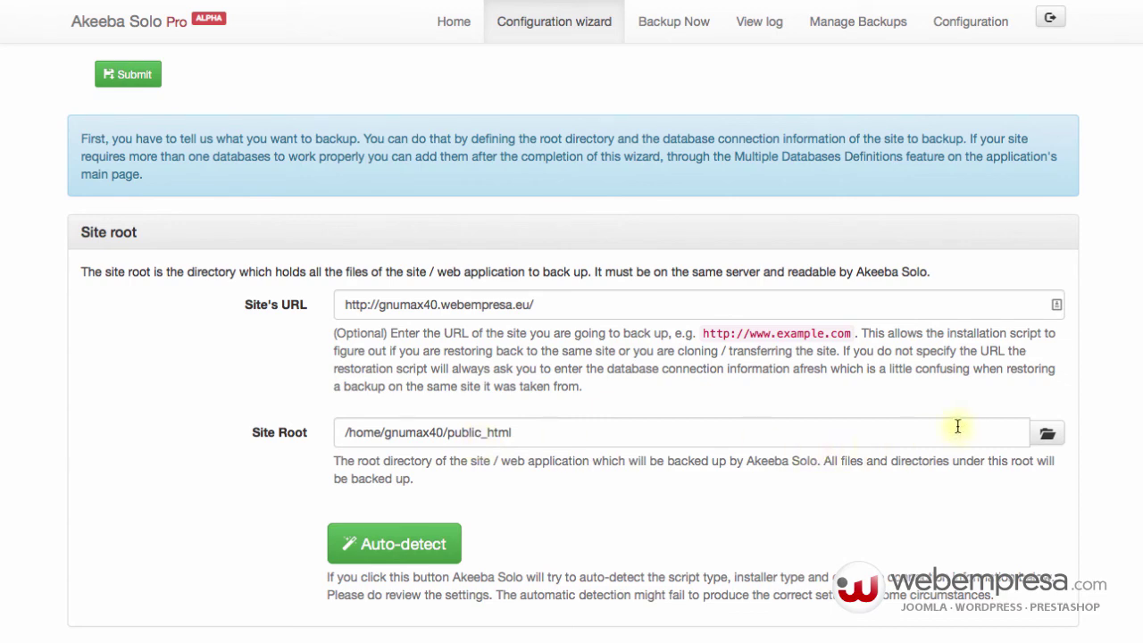
left_click(1045, 435)
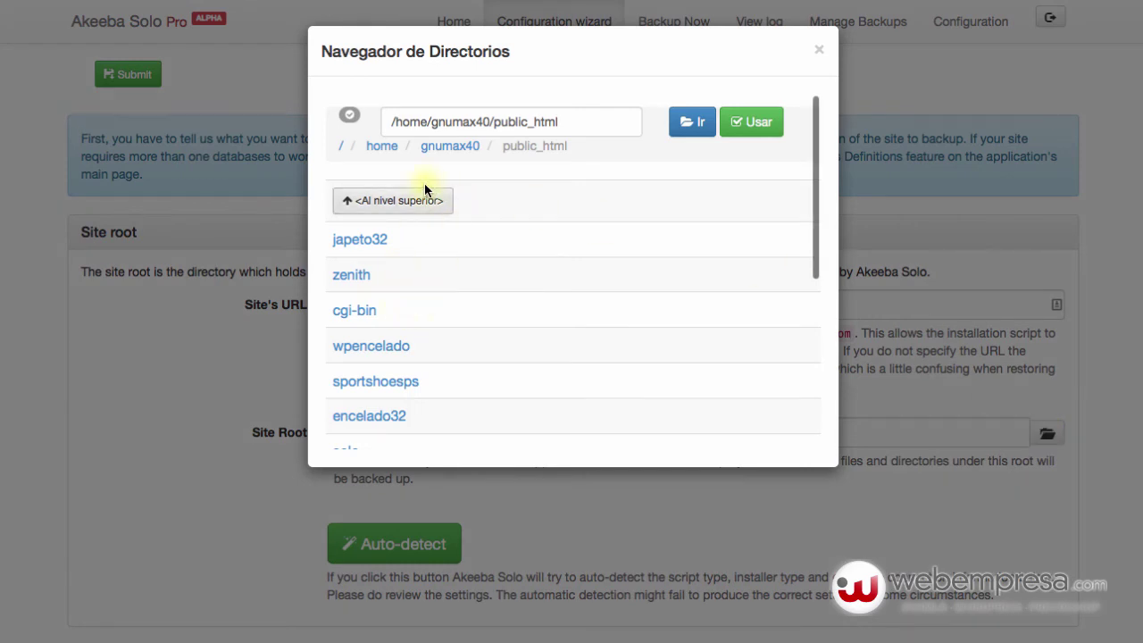
scroll(421, 291, "down", 3)
left_click(348, 263)
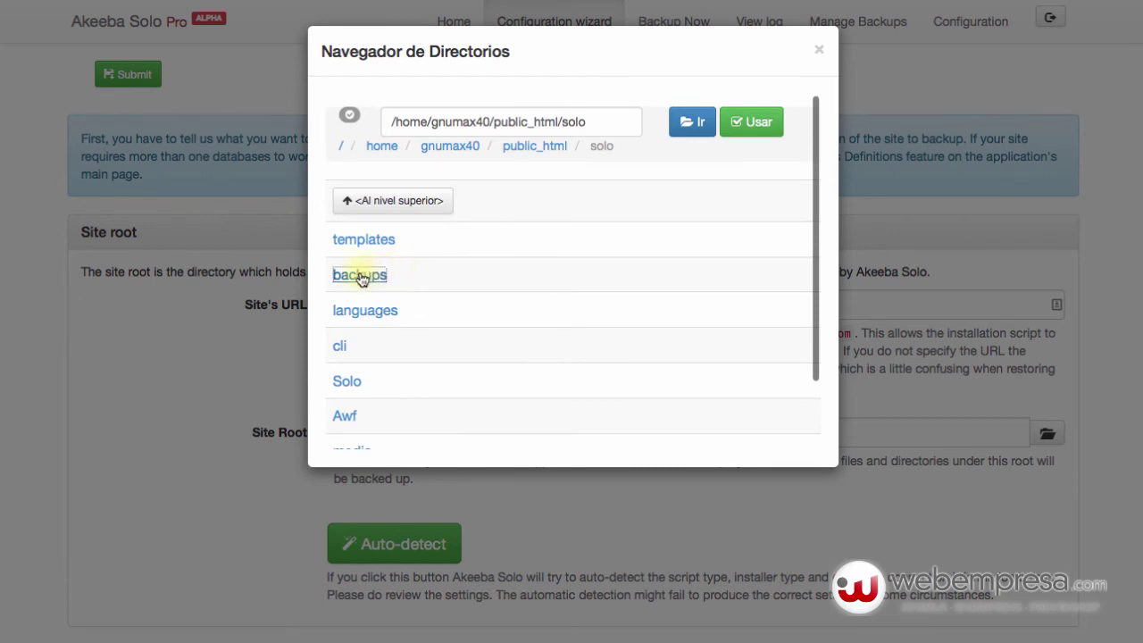
left_click(366, 278)
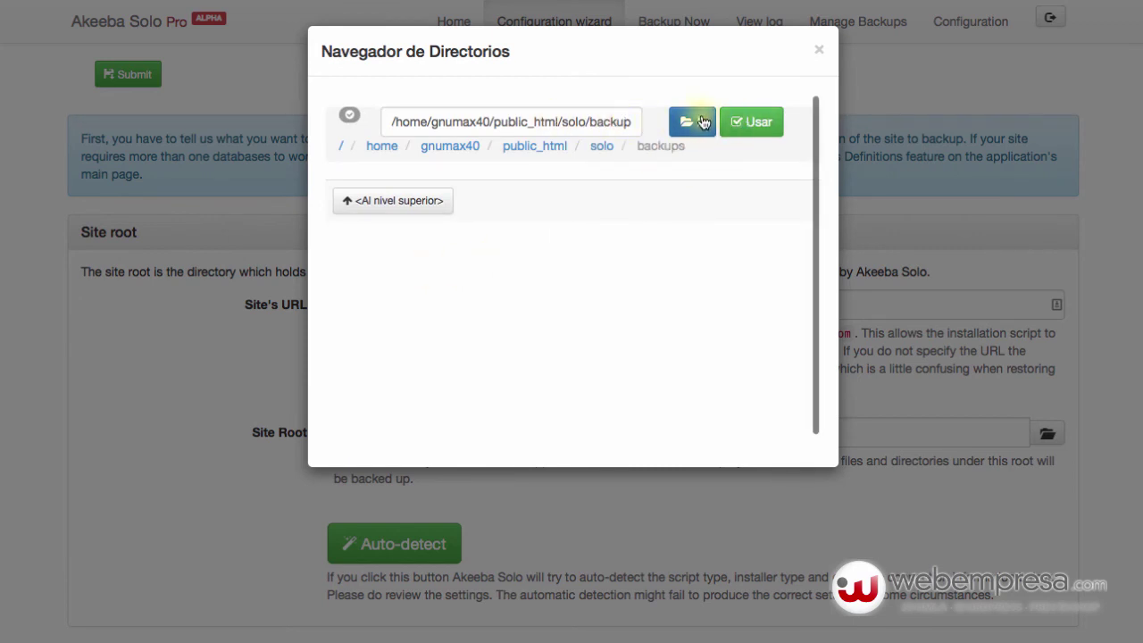
left_click(749, 121)
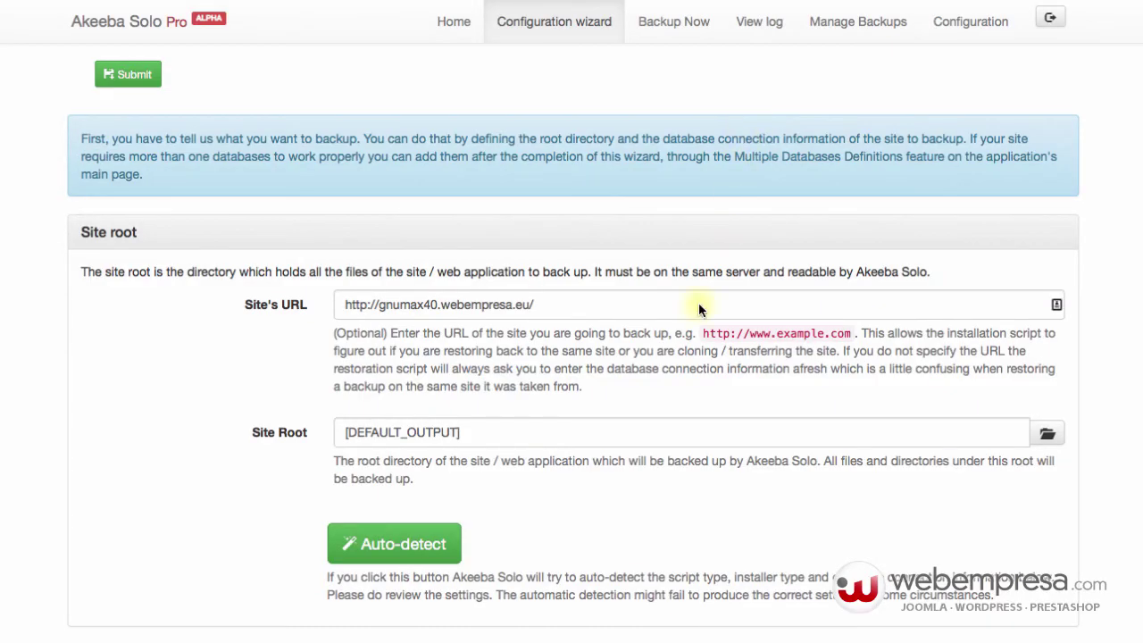
scroll(574, 514, "down", 7)
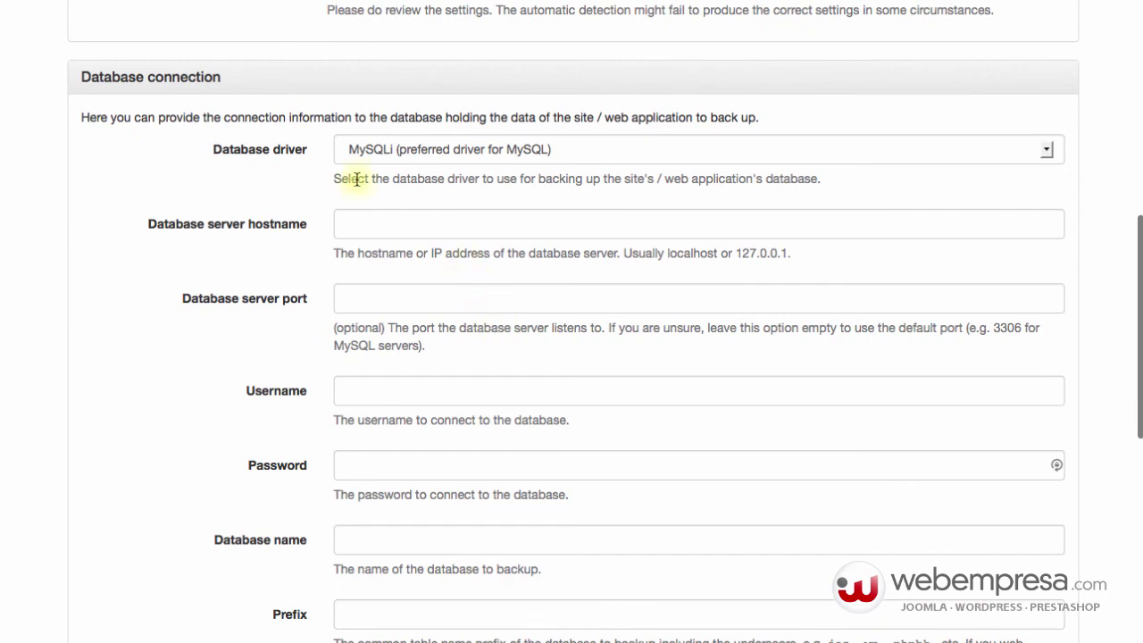
scroll(454, 205, "down", 2)
scroll(454, 204, "down", 4)
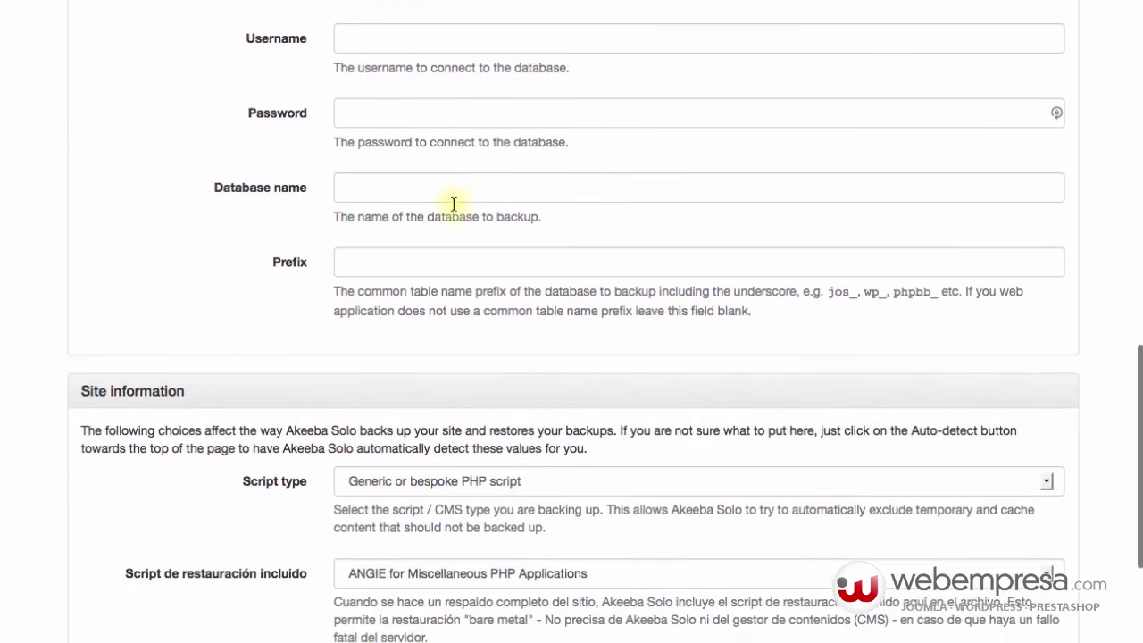
scroll(453, 210, "up", 5)
scroll(456, 211, "up", 2)
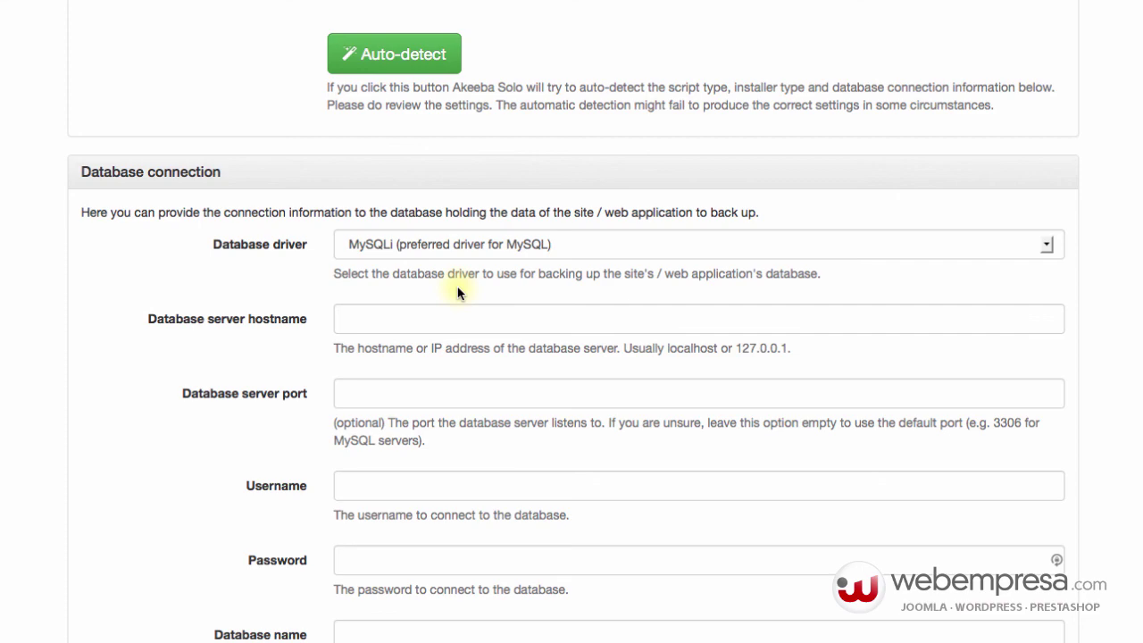
scroll(393, 294, "down", 15)
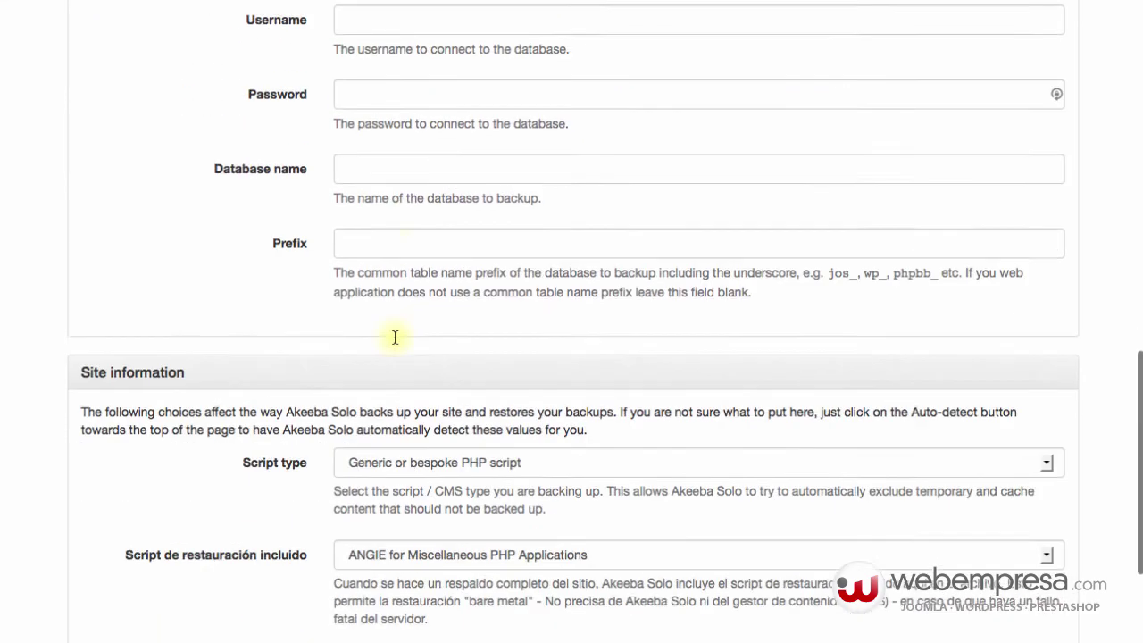
scroll(385, 345, "up", 3)
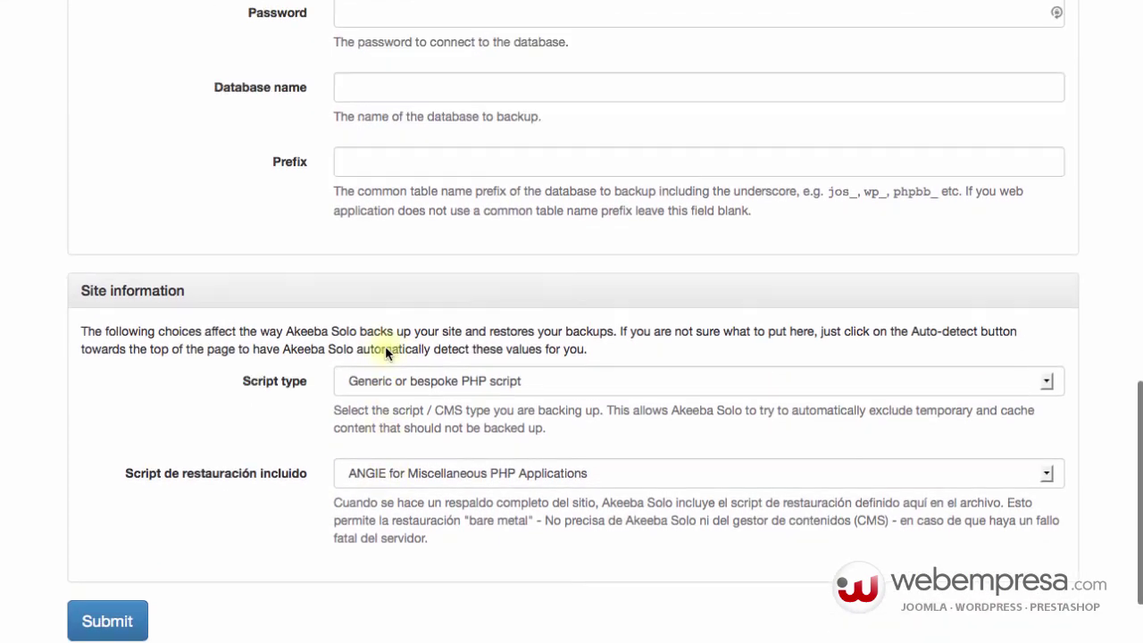
scroll(385, 346, "up", 20)
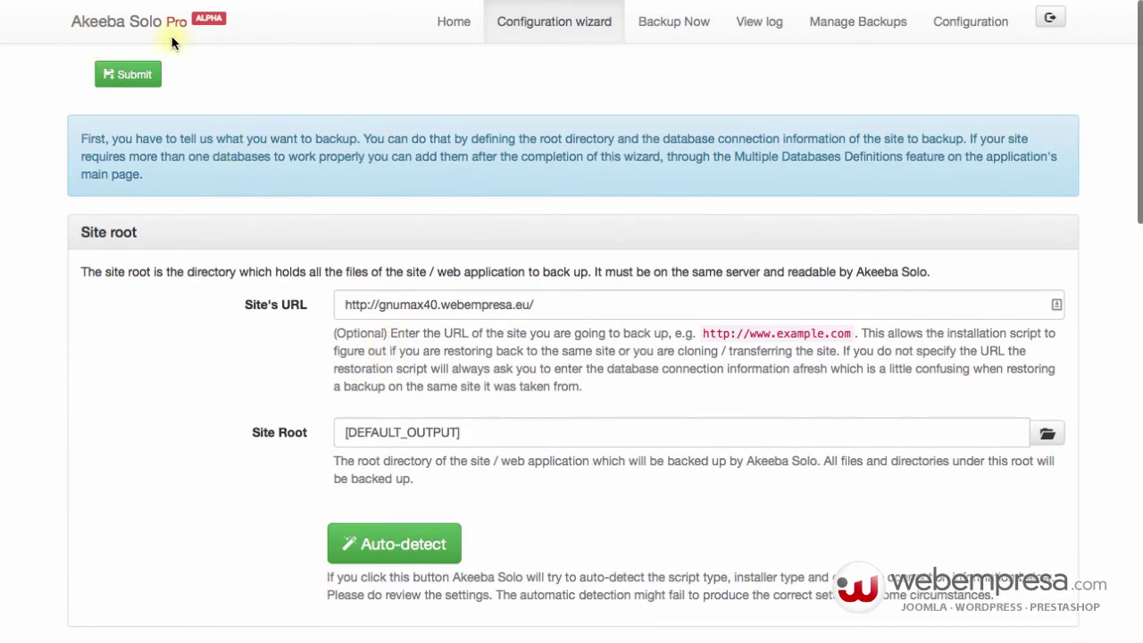
scroll(398, 206, "down", 20)
scroll(399, 206, "down", 1)
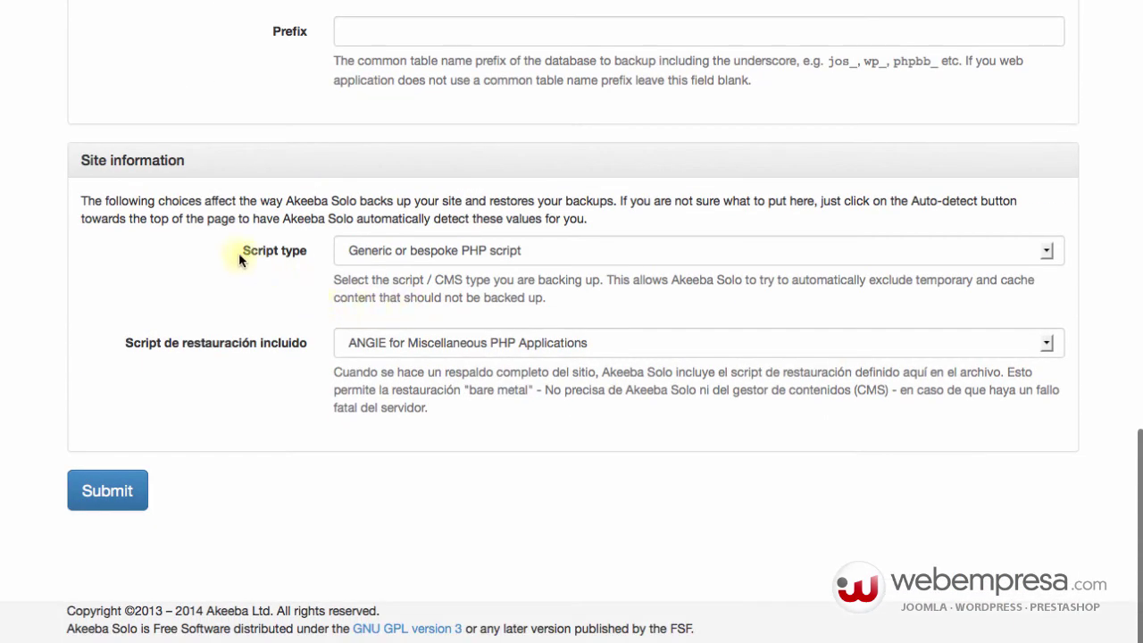
- Set Script type to PrestaShop and the included restore script to ANGIE for PrestaShop
left_click(632, 258)
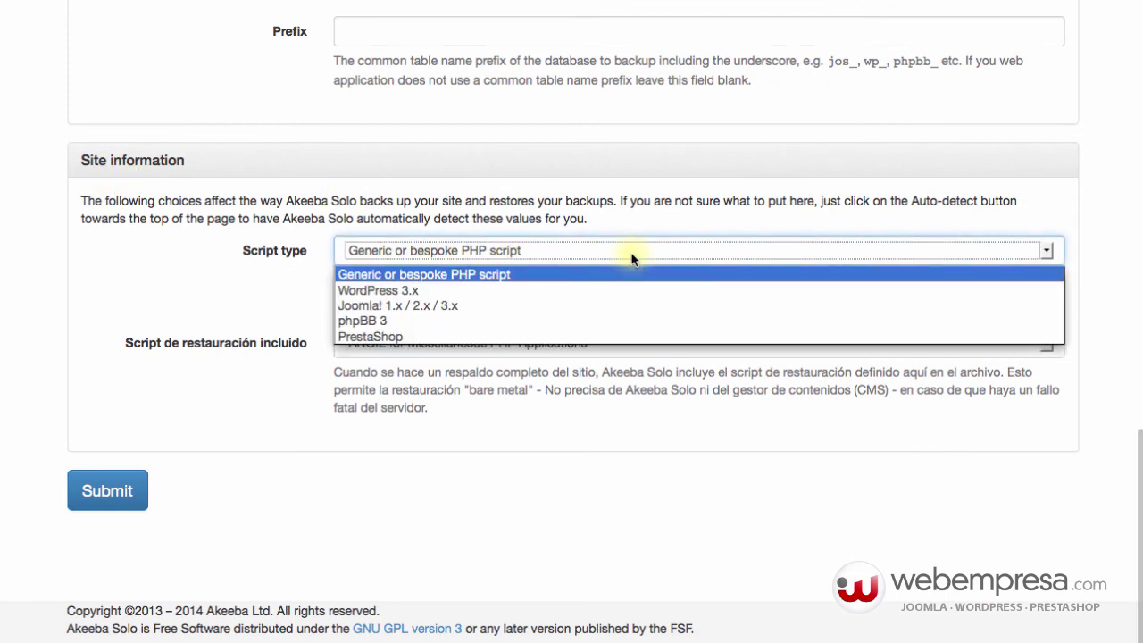
left_click(479, 337)
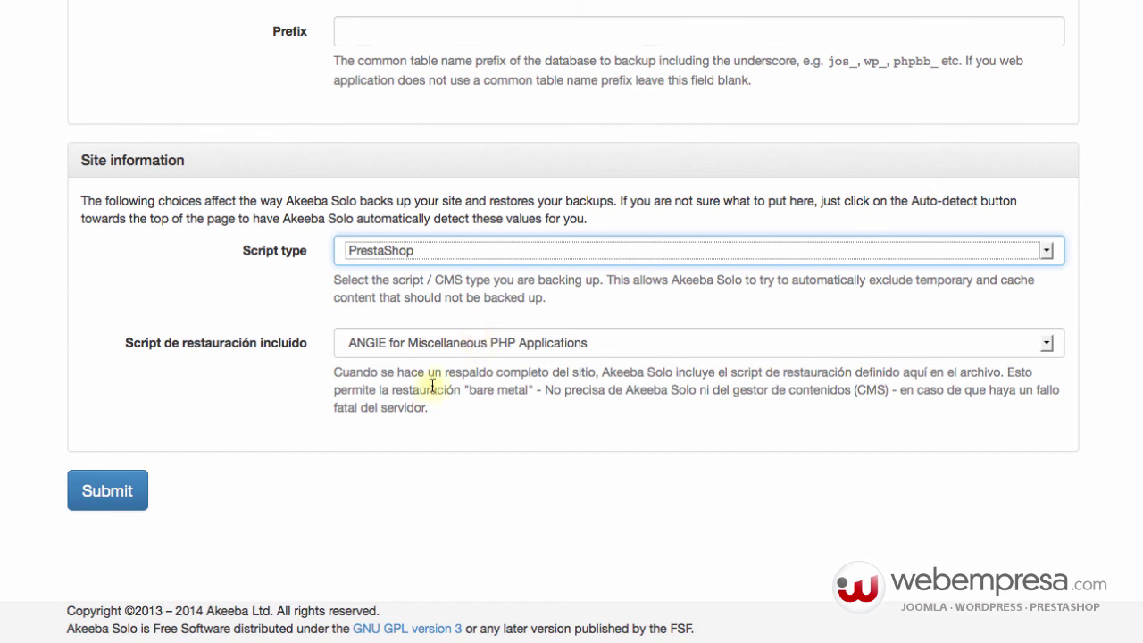
left_click(487, 342)
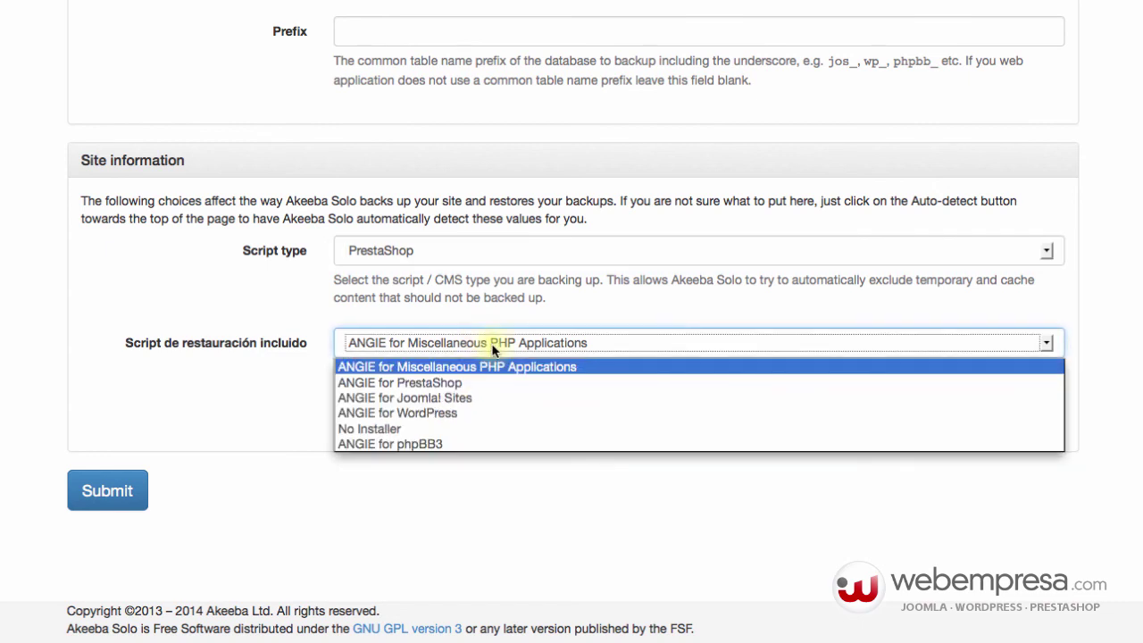
left_click(469, 383)
left_click(472, 420)
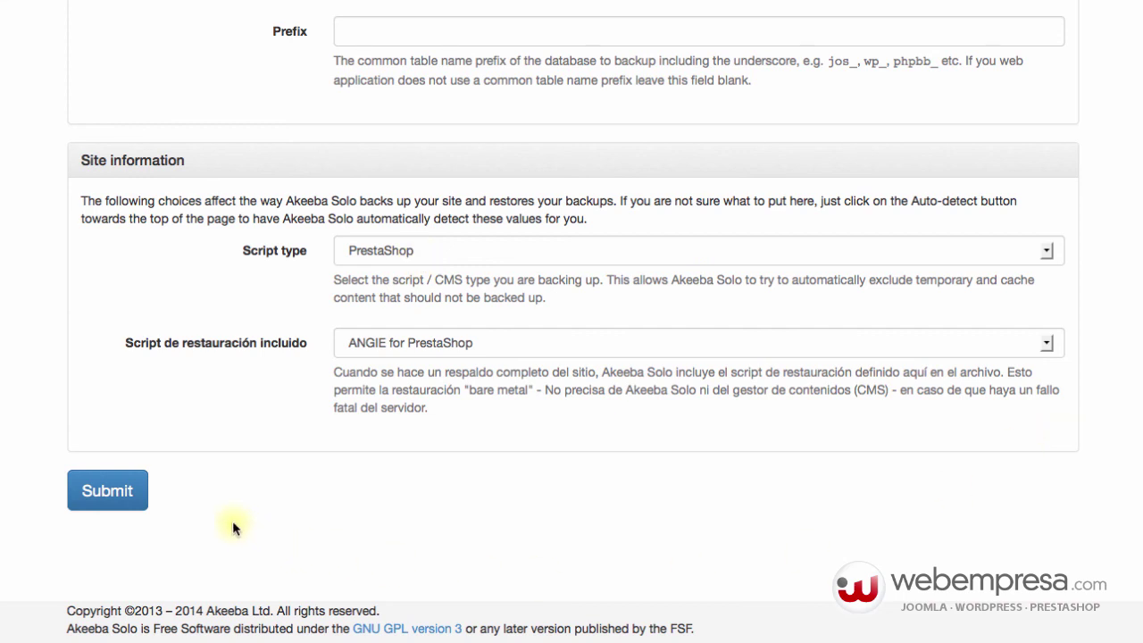
- Submit the configuration wizard with the PrestaShop settings to return to the control panel
scroll(304, 520, "up", 12)
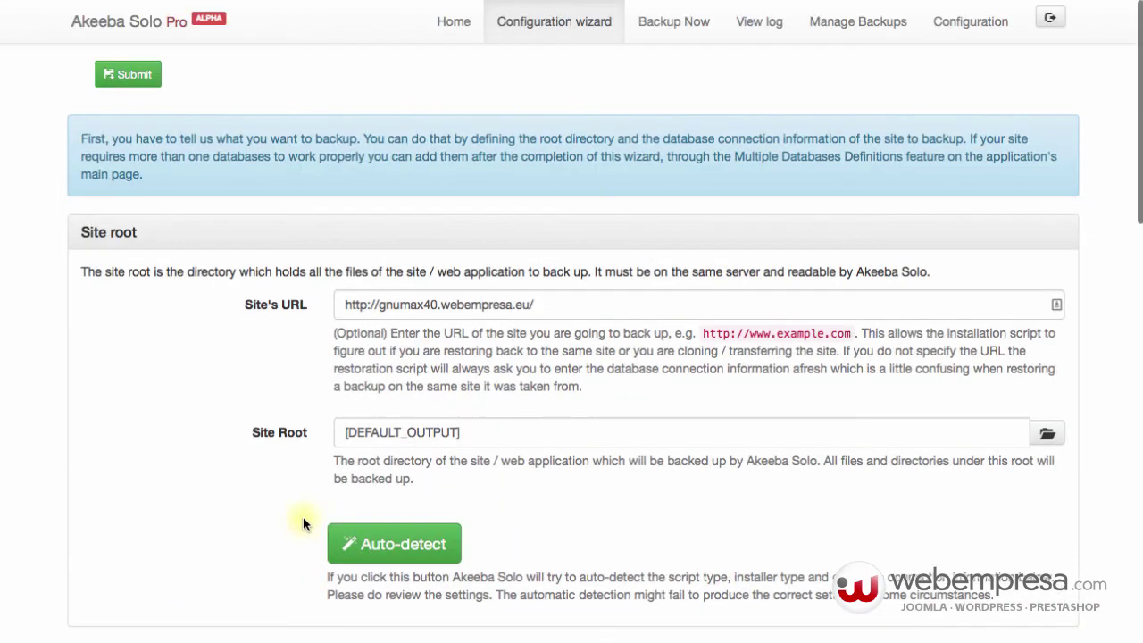
scroll(391, 350, "down", 6)
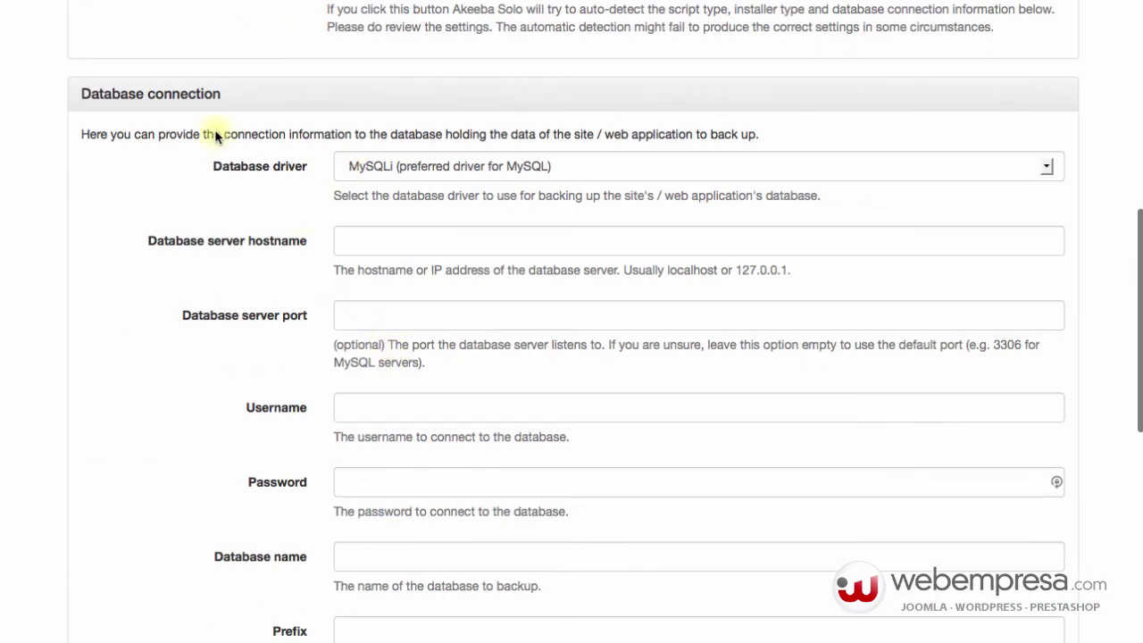
scroll(468, 370, "down", 6)
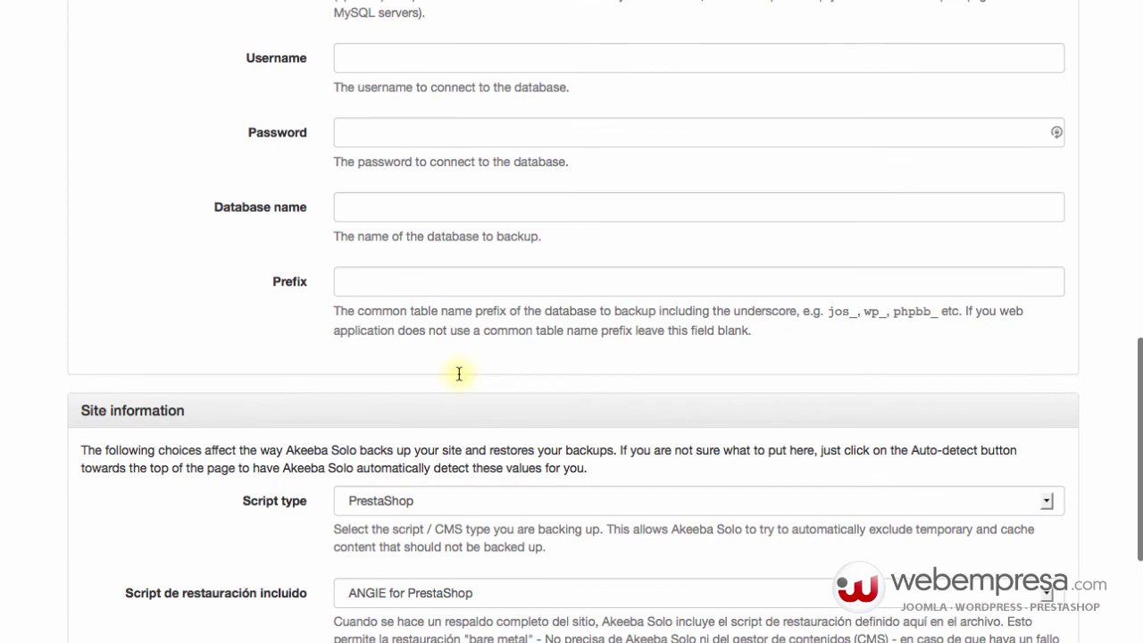
scroll(435, 395, "down", 1)
left_click(109, 493)
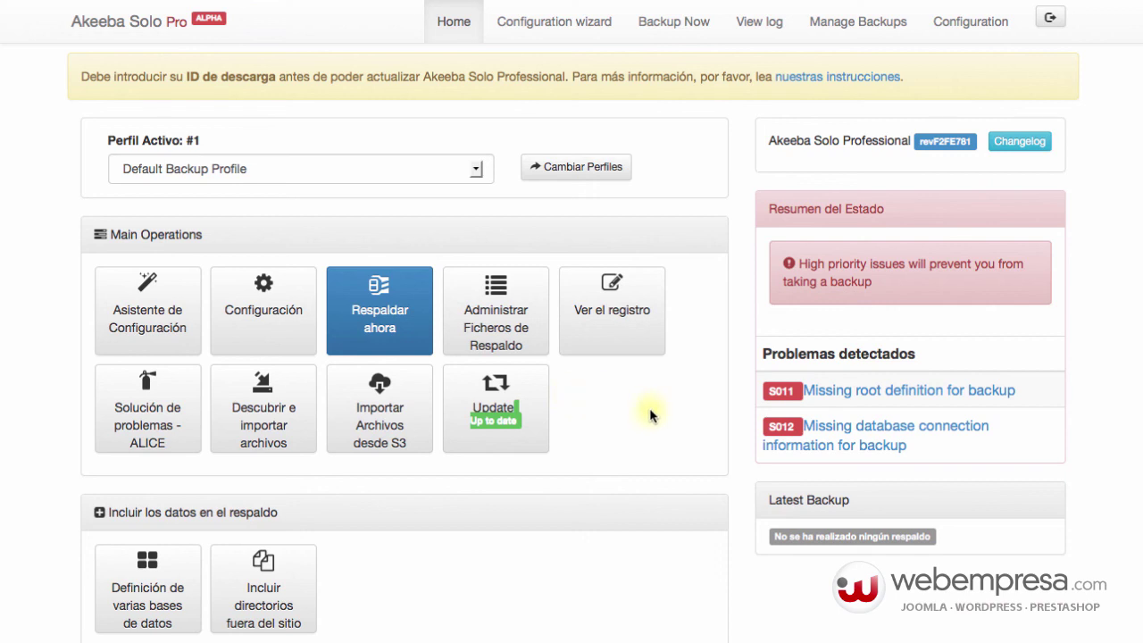
scroll(650, 416, "down", 5)
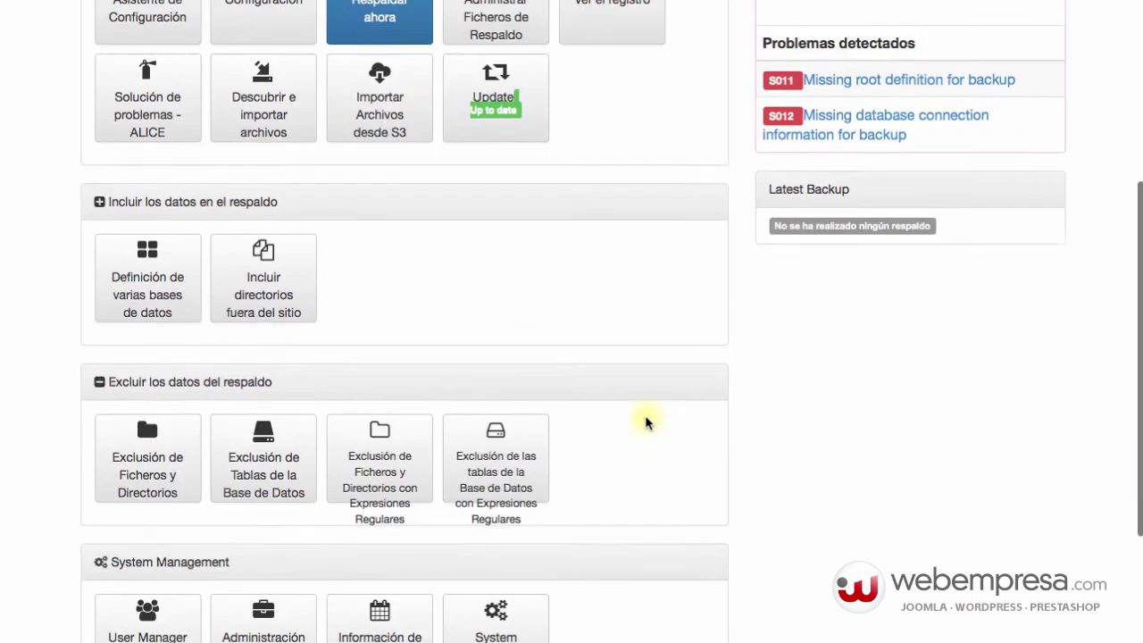
scroll(648, 423, "up", 5)
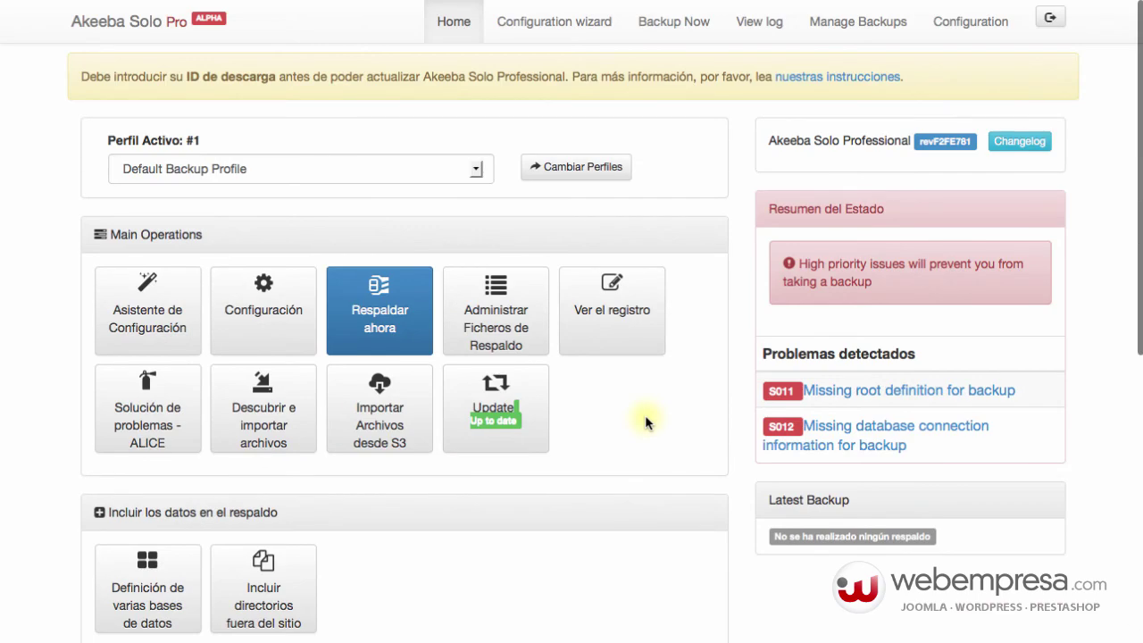